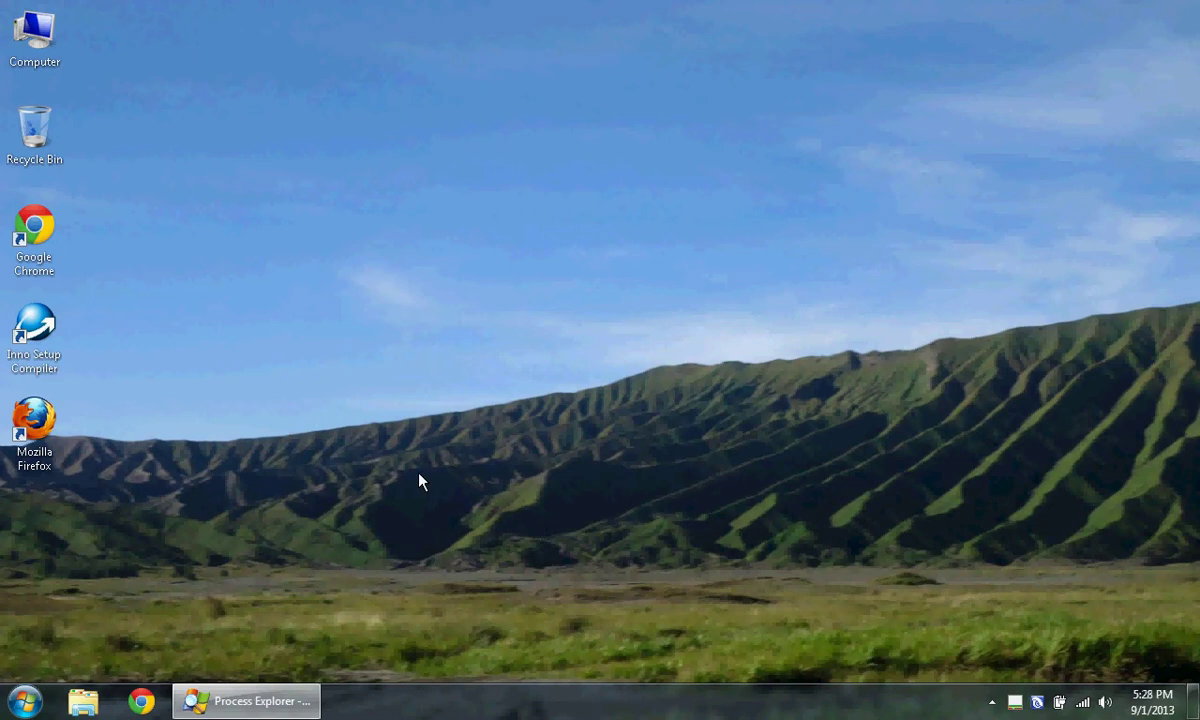
Start Google Chrome, visit indoaplikasi.com and go to the site's Download page.
double_click(50, 245)
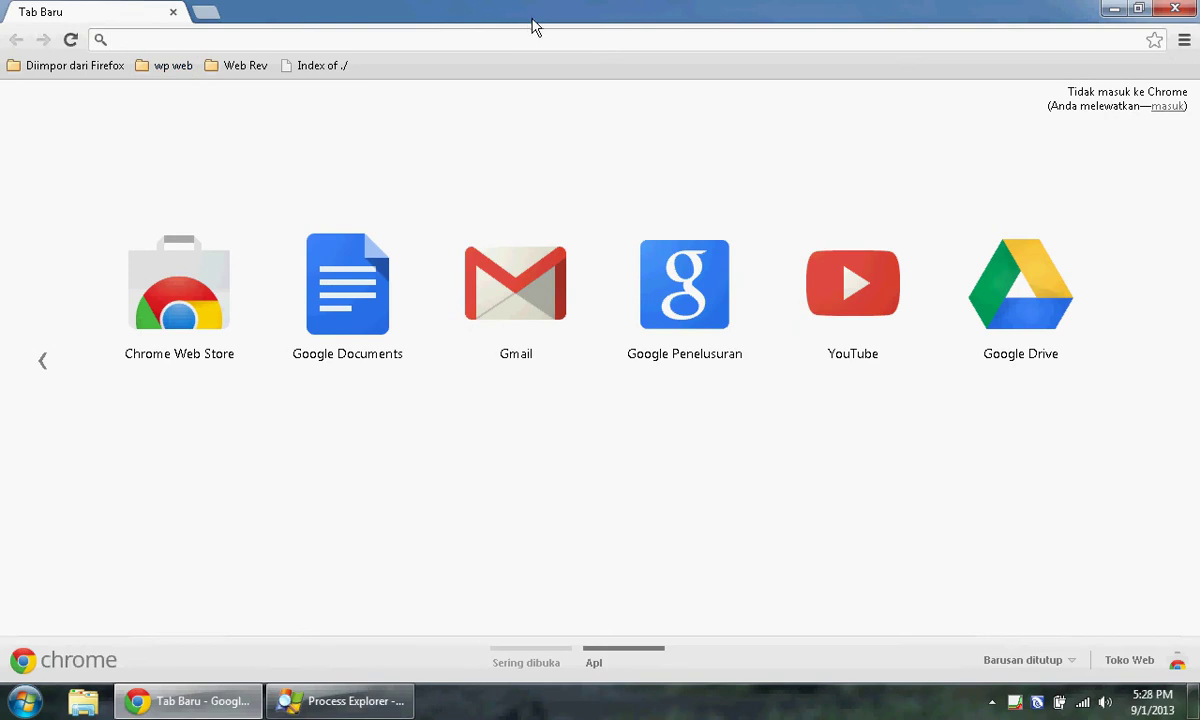
text(indoa)
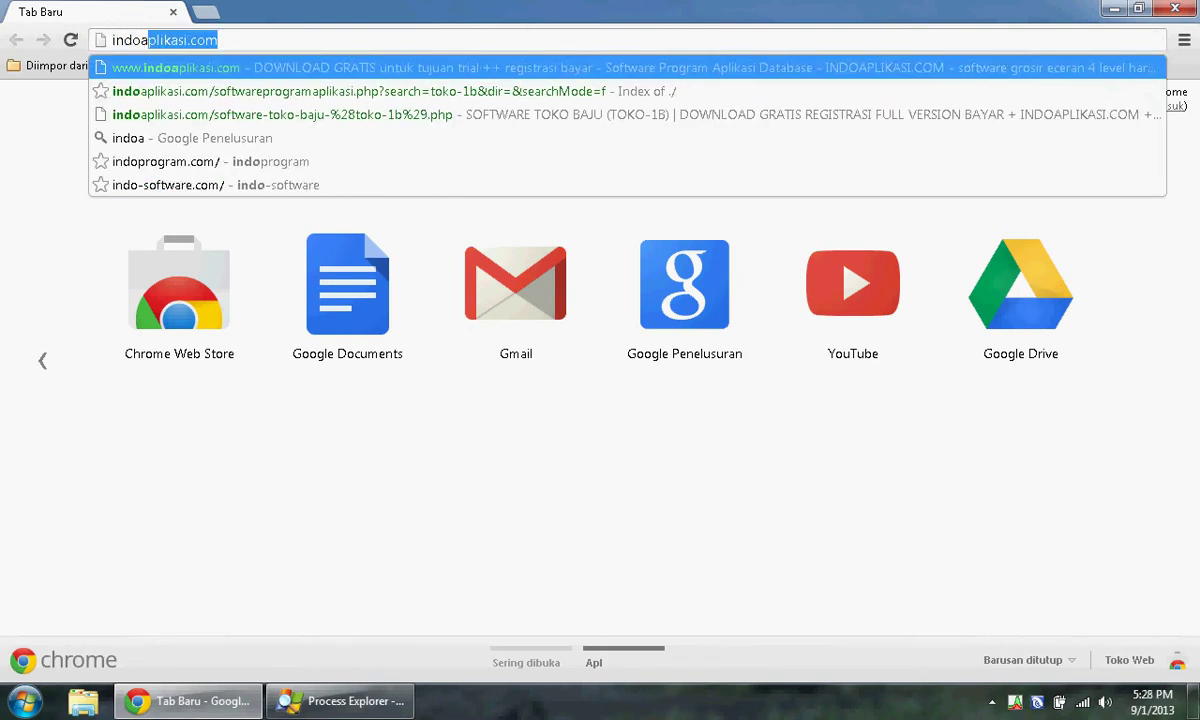
text(plikasi.com)
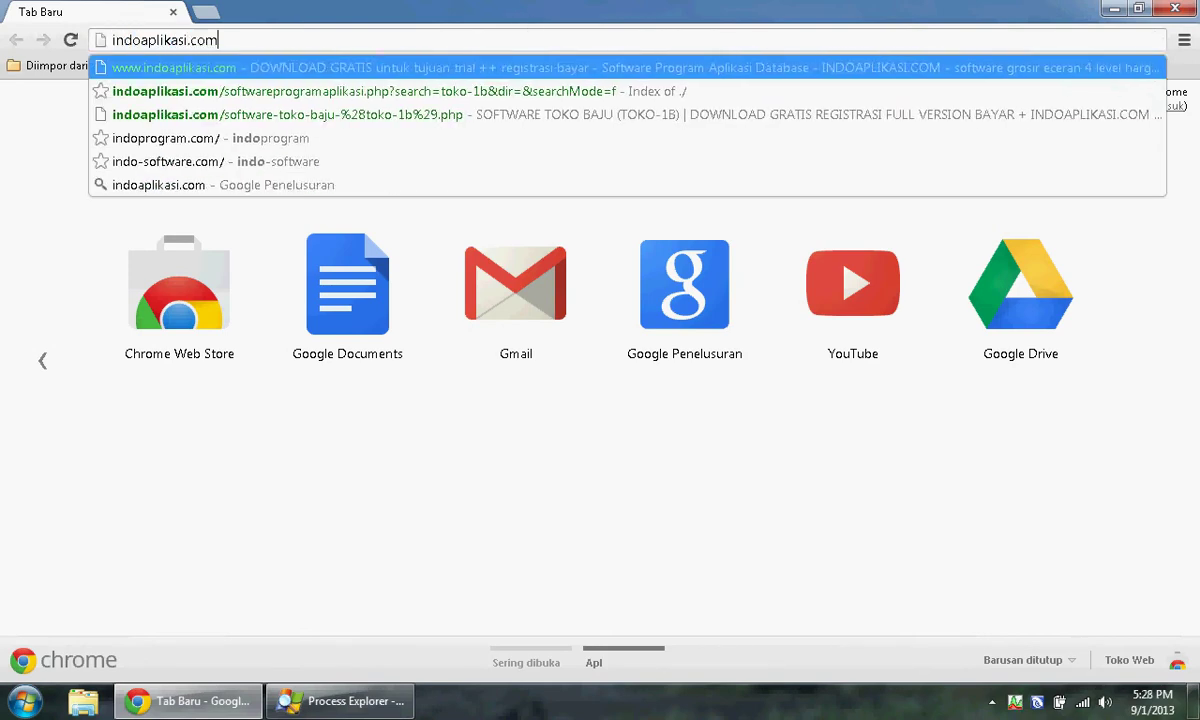
key(Return)
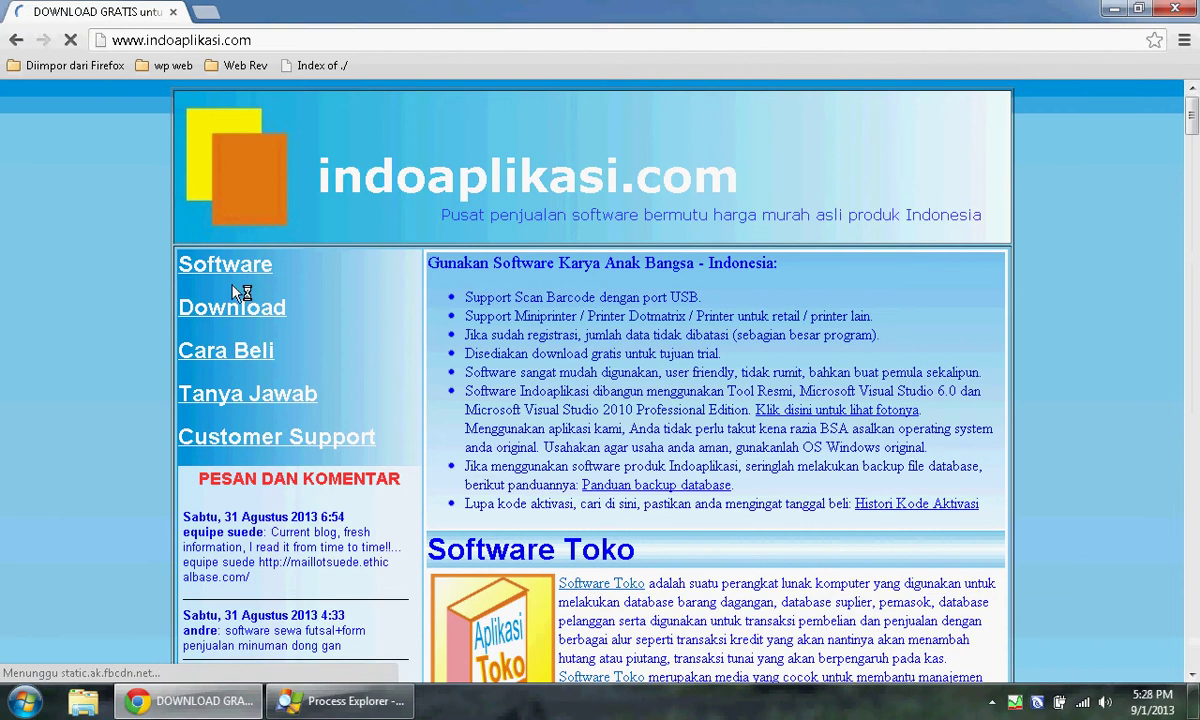
click(229, 312)
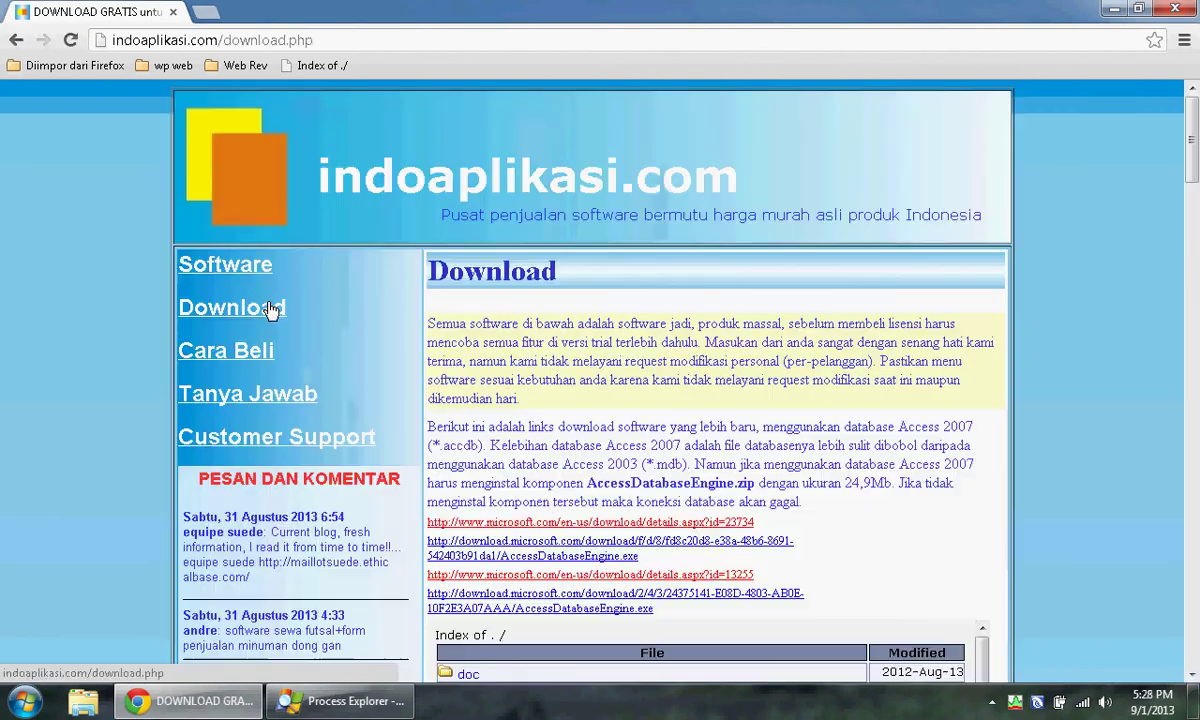
Download software-toko-bangunan-(toko-1b).zip from the toko-1b folder and show the full list of downloads.
scroll(337, 278, down, 4)
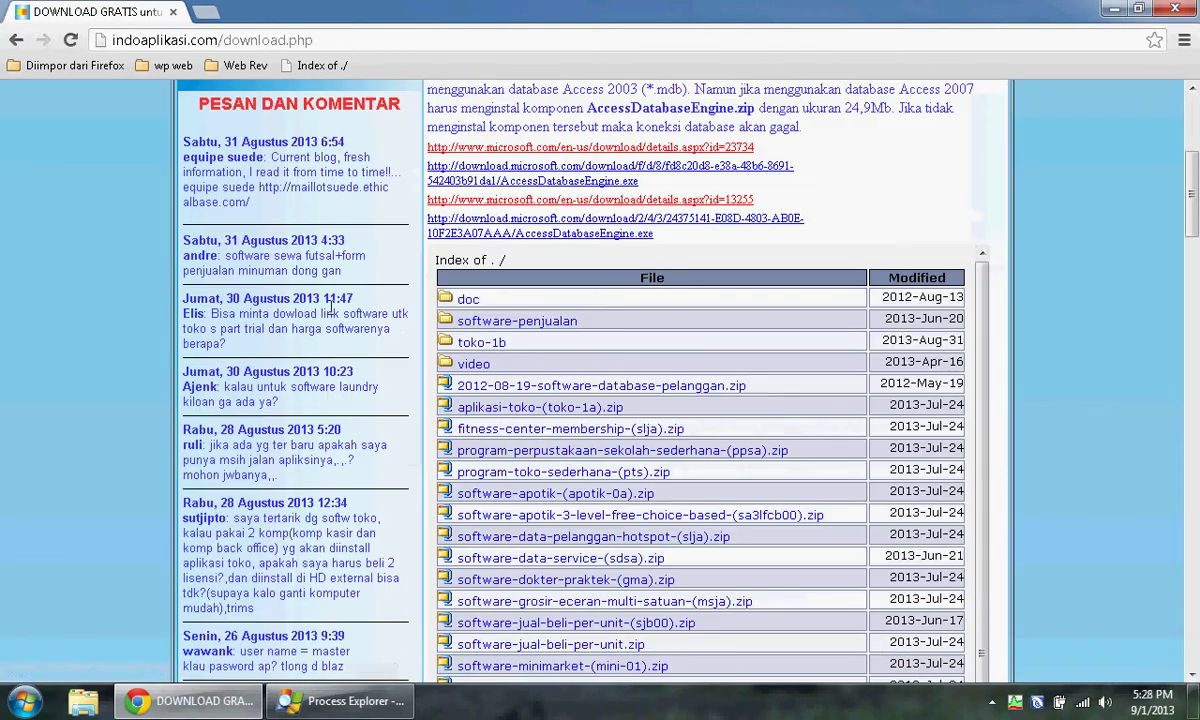
click(484, 346)
scroll(393, 232, down, 3)
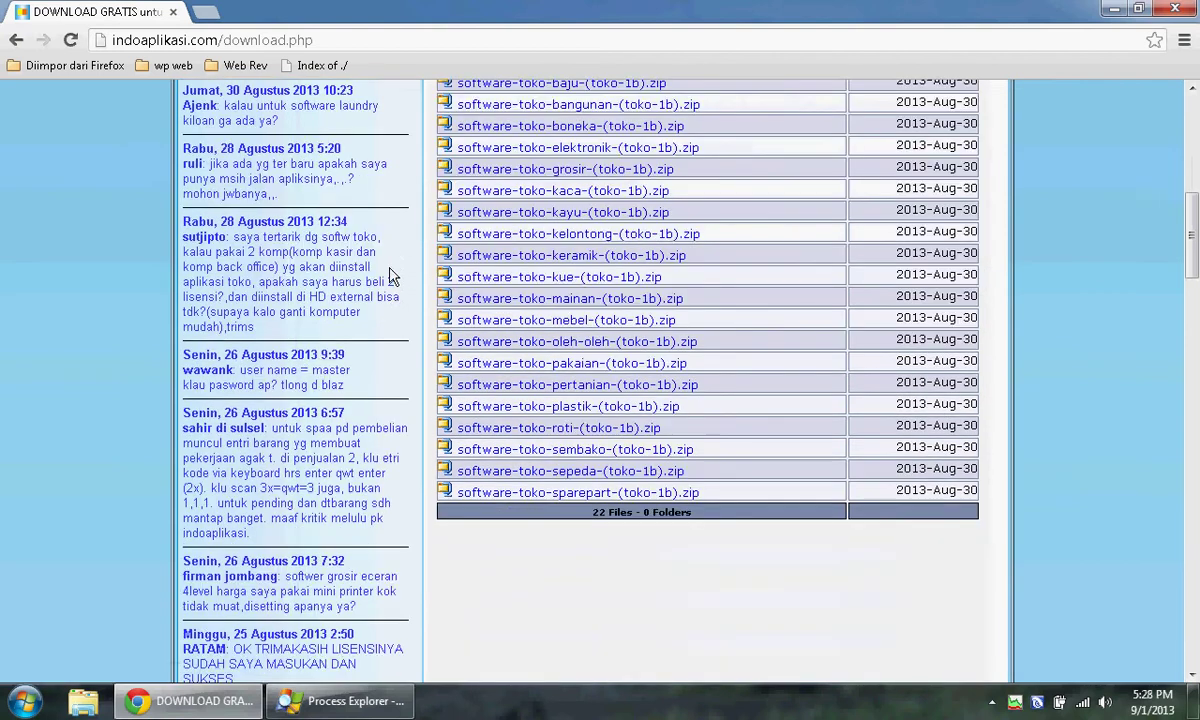
scroll(700, 195, up, 1)
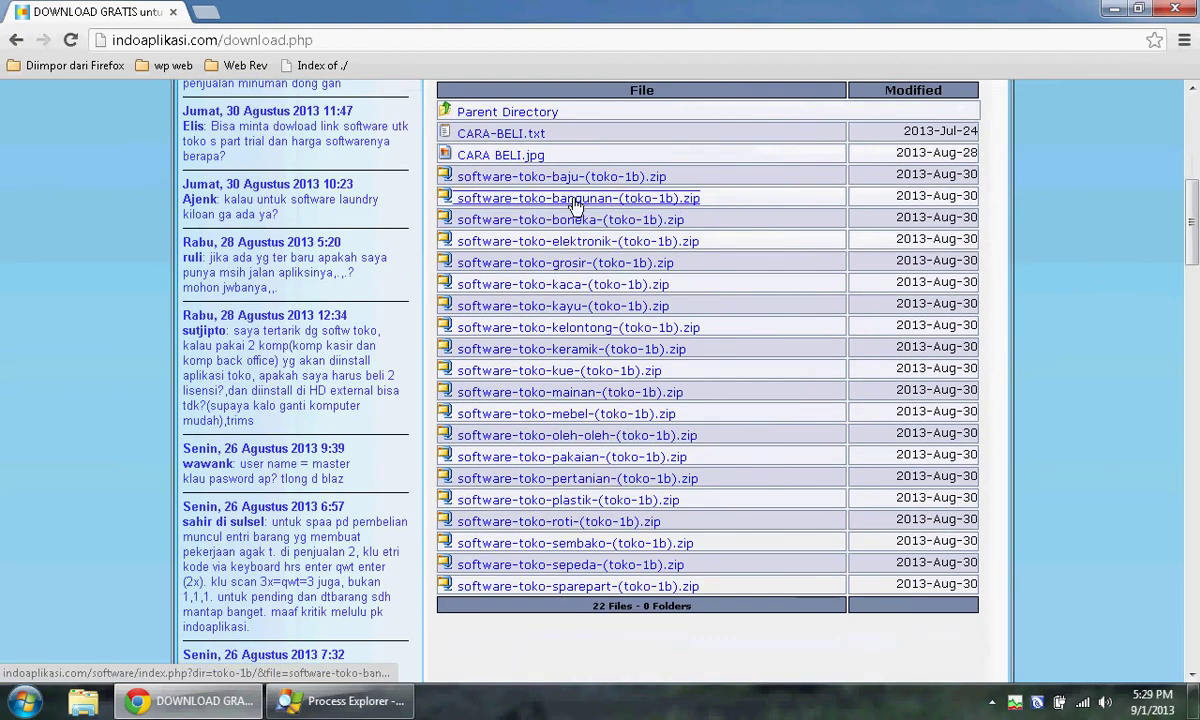
click(575, 200)
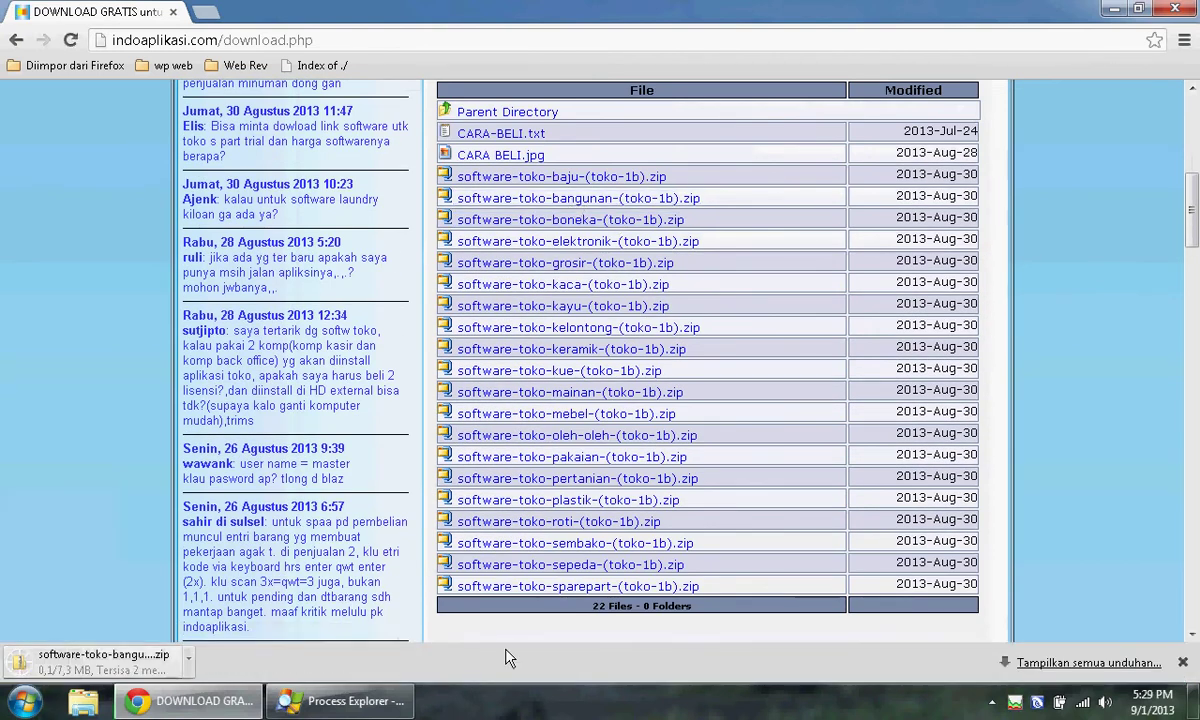
click(1082, 662)
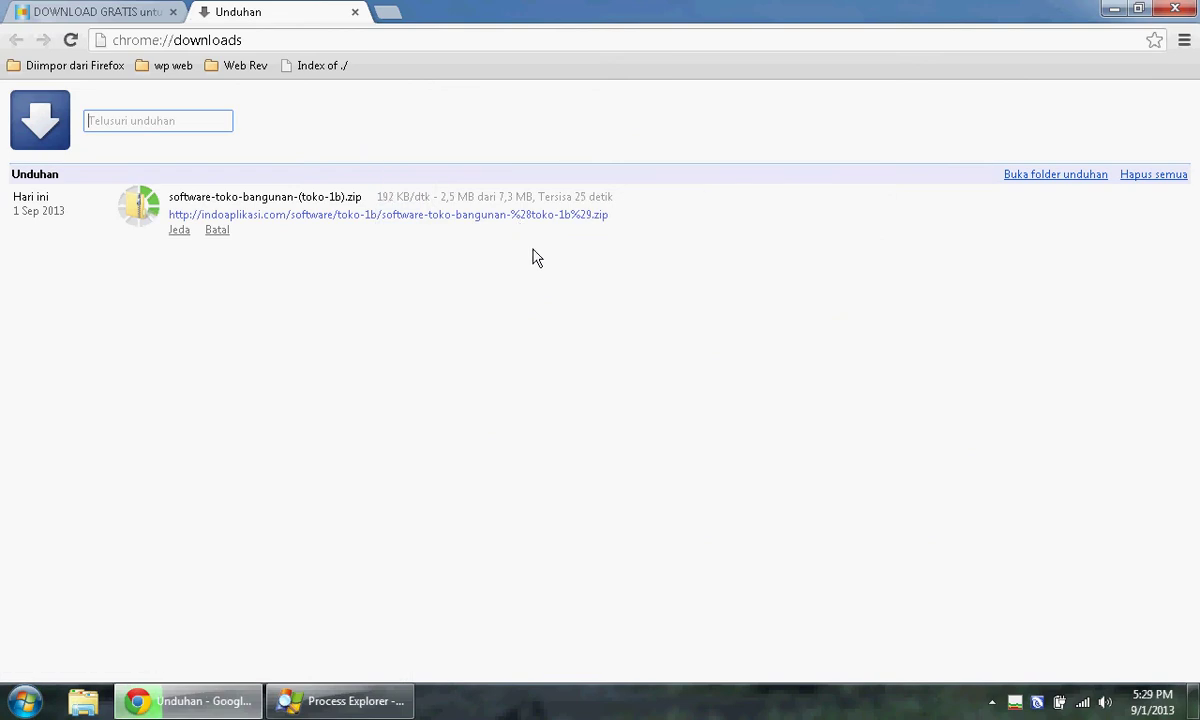
Open the bookmarked "Index of ./" page in a new tab and read through the software-toko-bangunan-(toko-1b).php article.
click(140, 12)
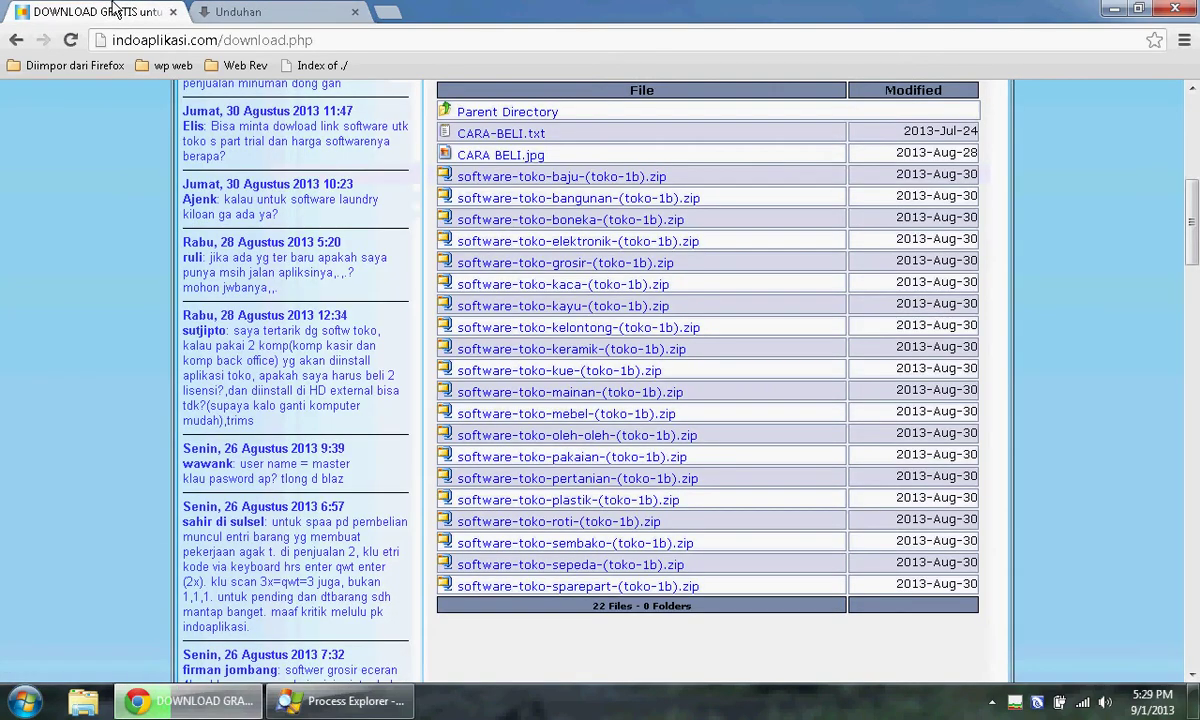
click(388, 12)
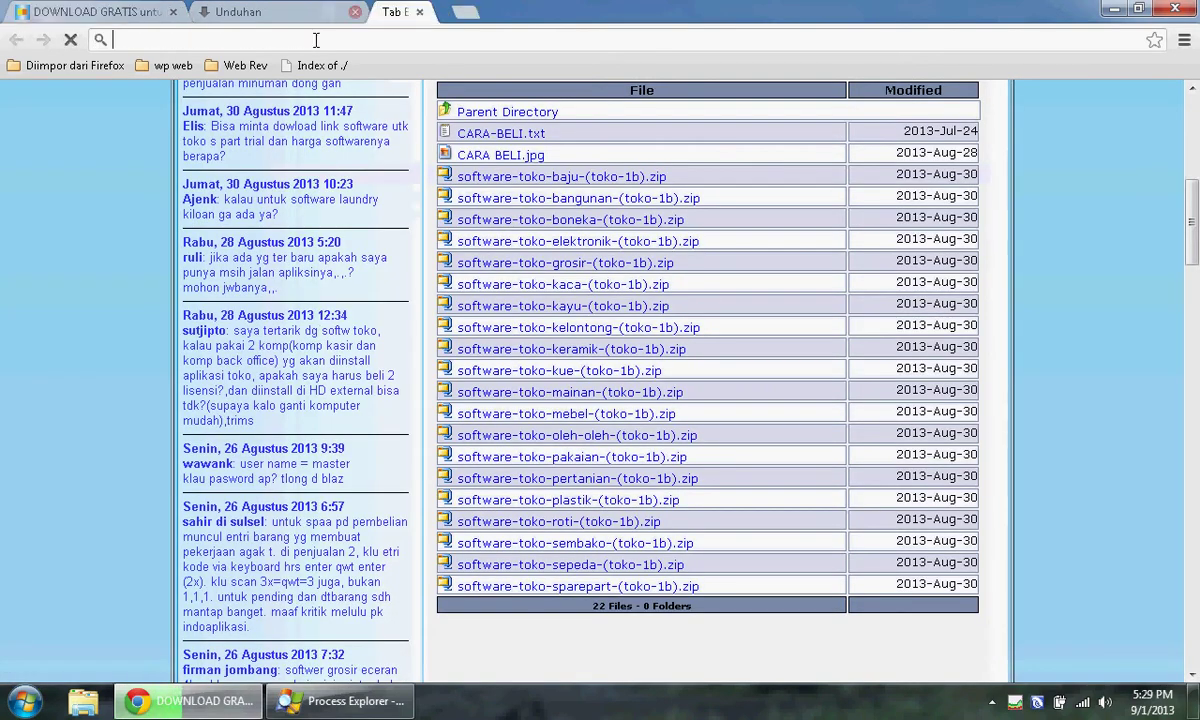
click(333, 66)
click(266, 11)
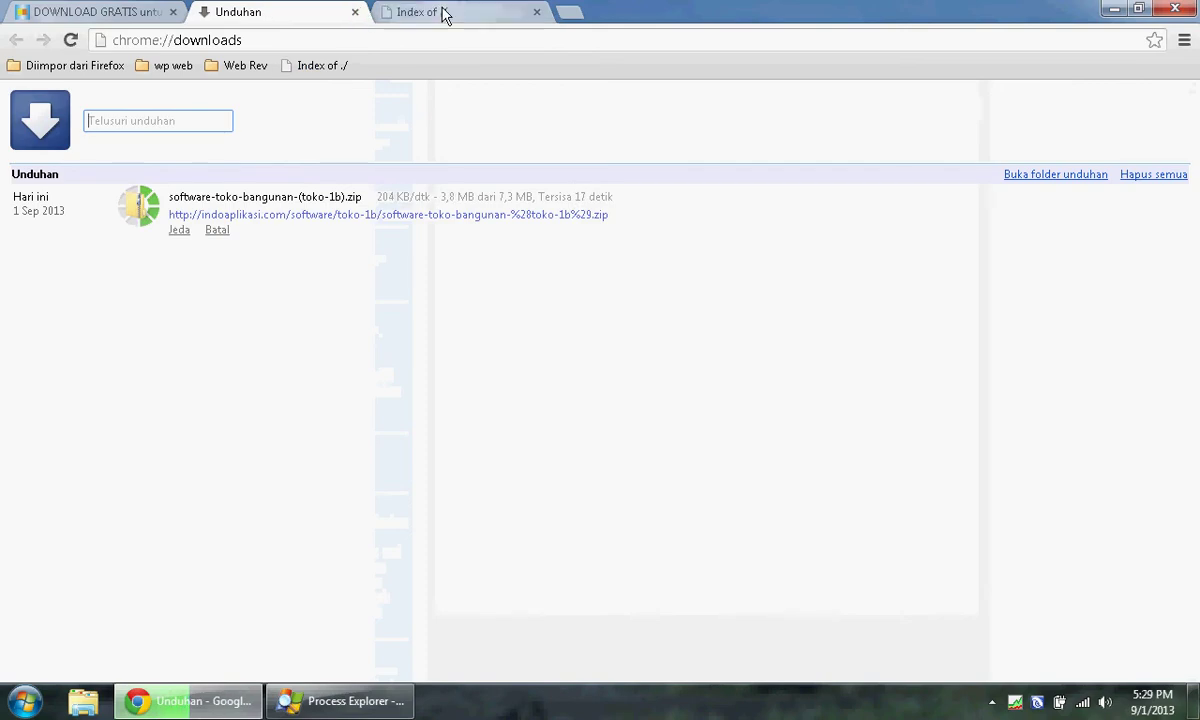
click(442, 12)
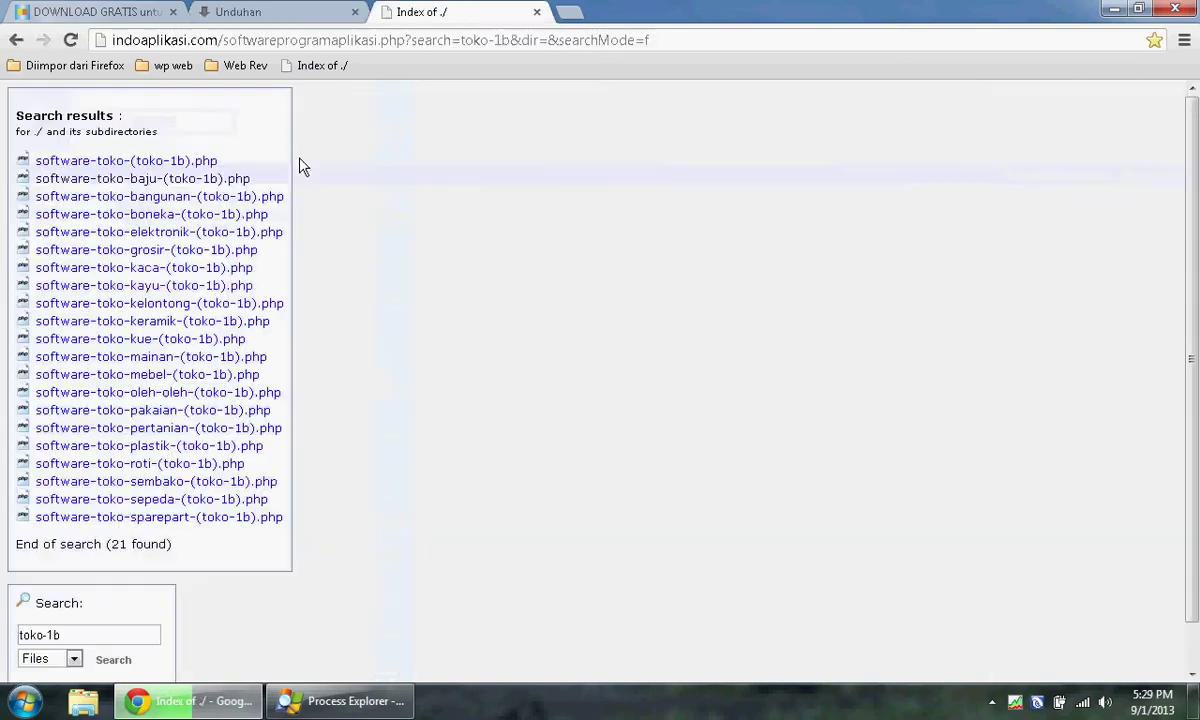
click(209, 196)
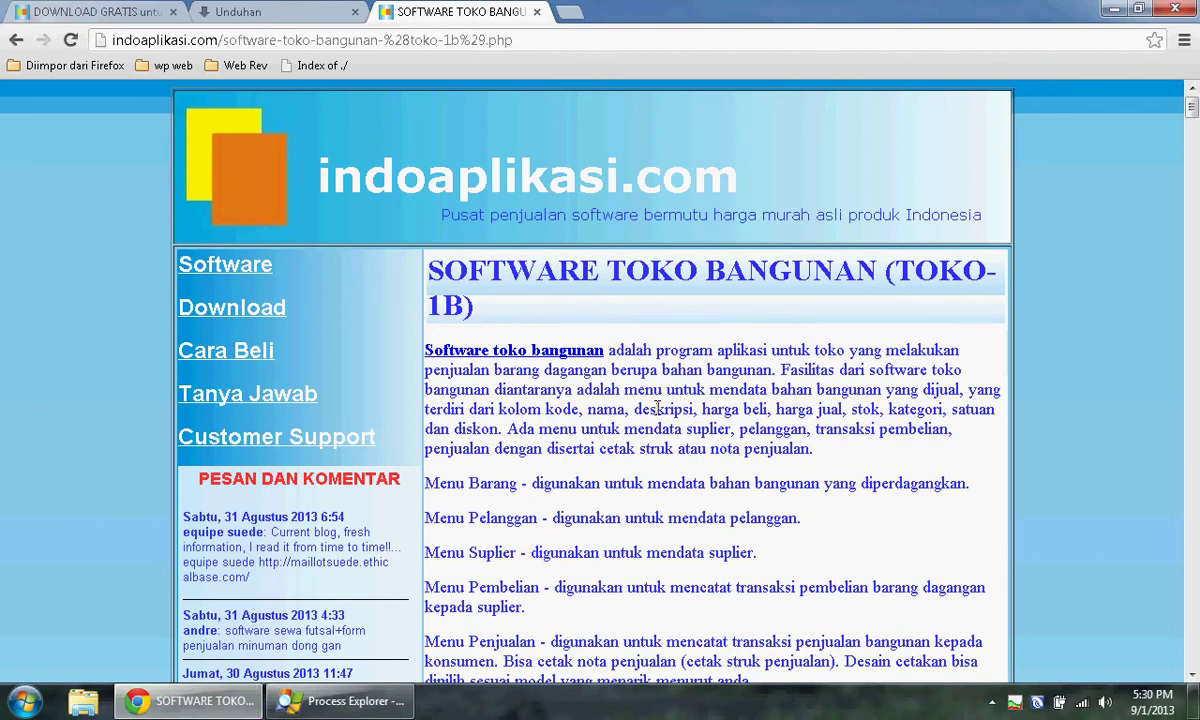
scroll(657, 405, down, 8)
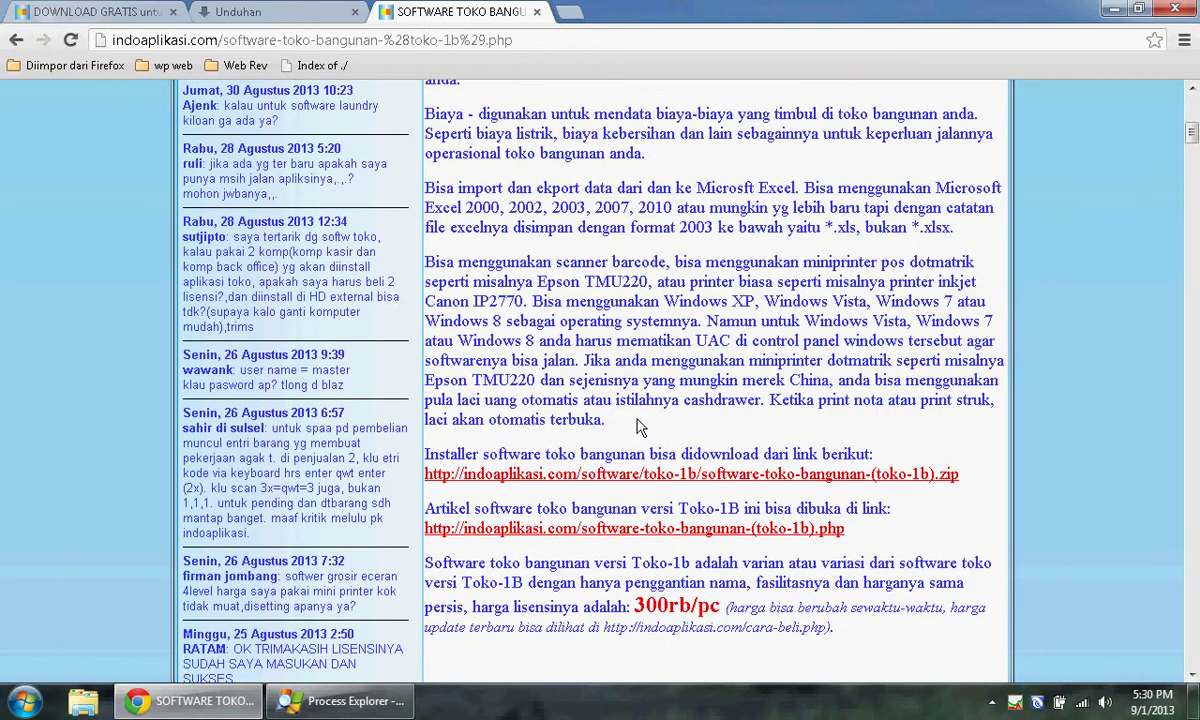
scroll(634, 418, down, 4)
scroll(634, 418, up, 12)
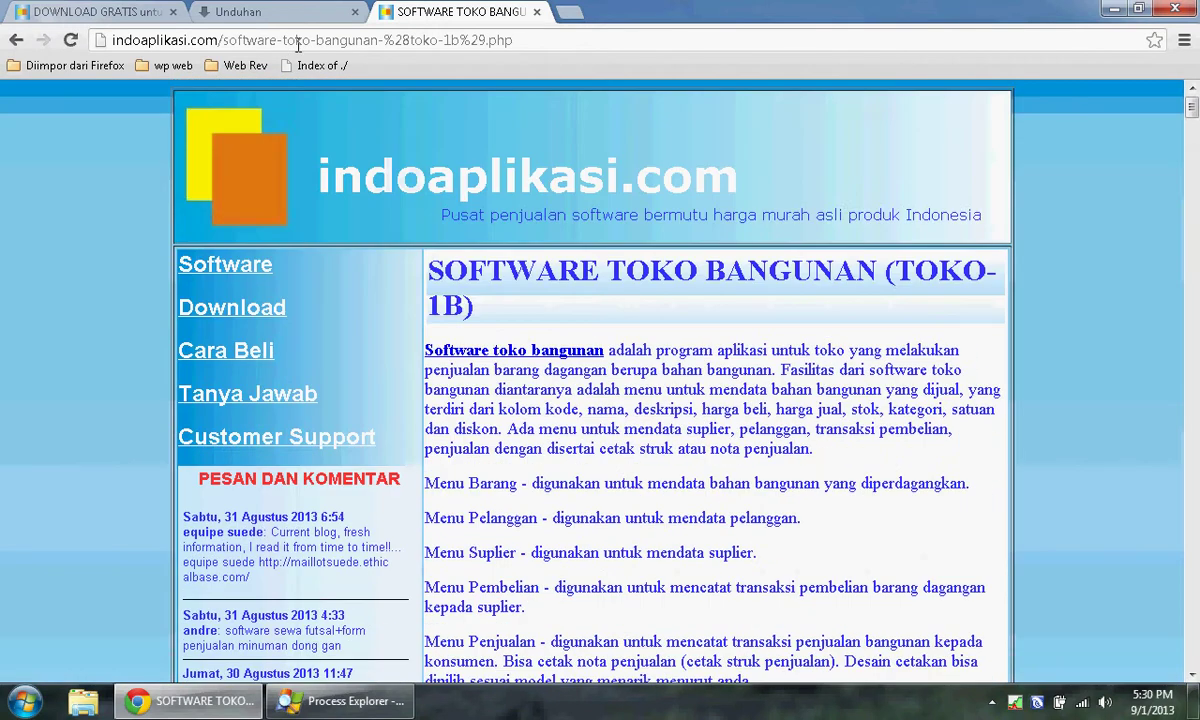
Check the zip file's download progress and open the folder that holds the downloads.
click(290, 12)
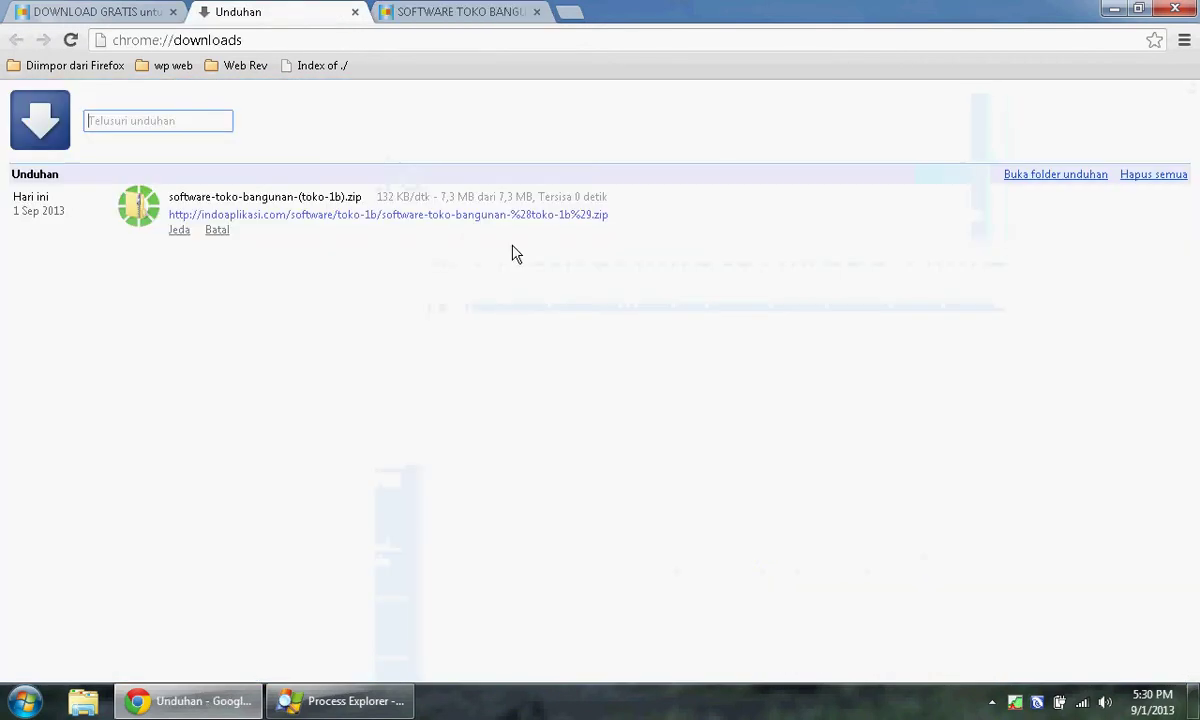
click(1040, 178)
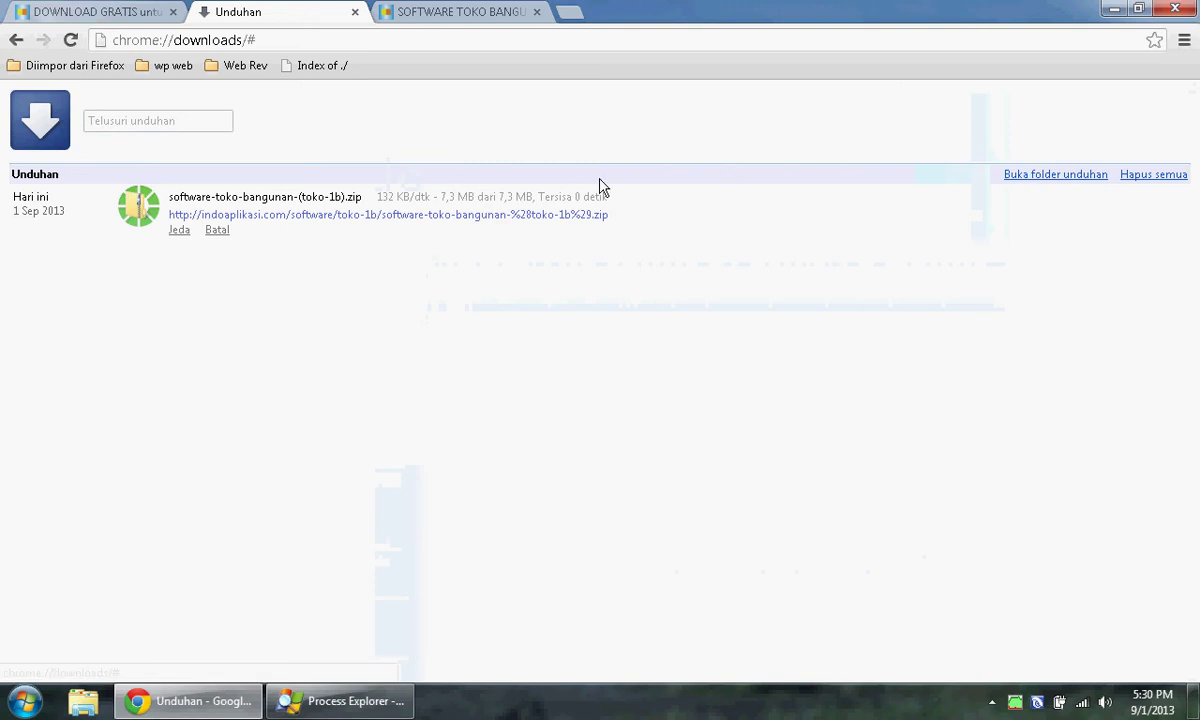
click(440, 13)
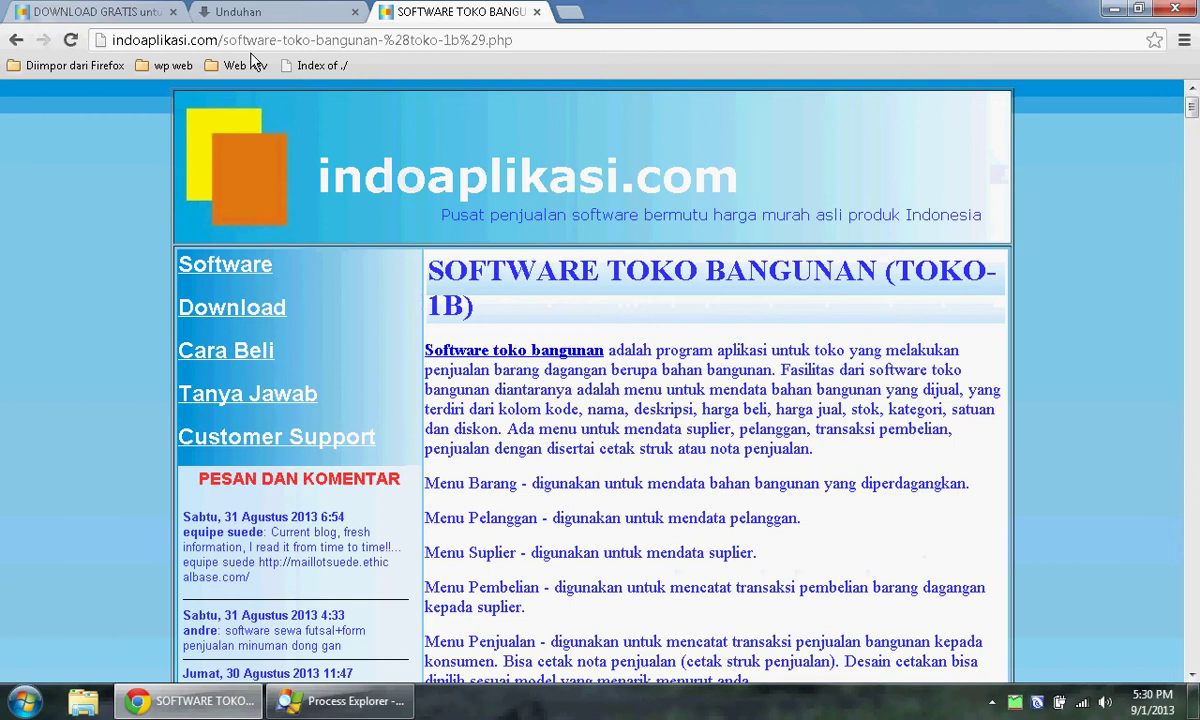
click(238, 12)
Go from the Software Toko Bangunan article to the site's Cara Beli page and read the licence purchase terms.
click(478, 12)
click(222, 359)
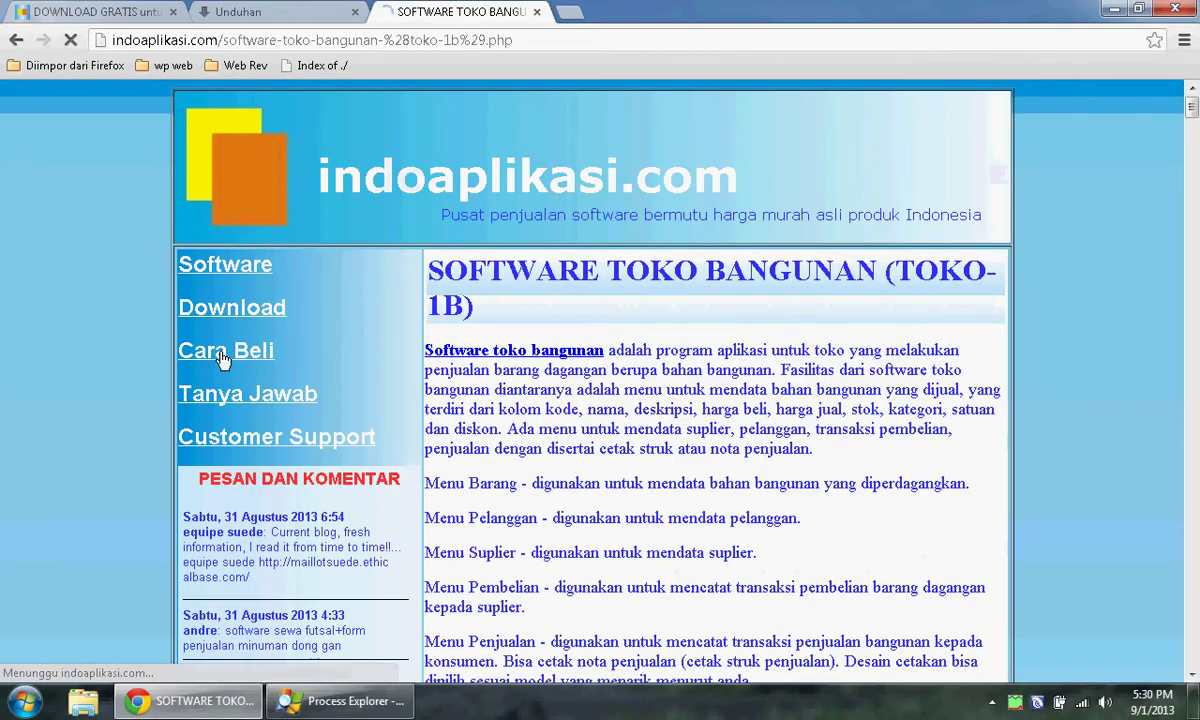
scroll(479, 340, down, 5)
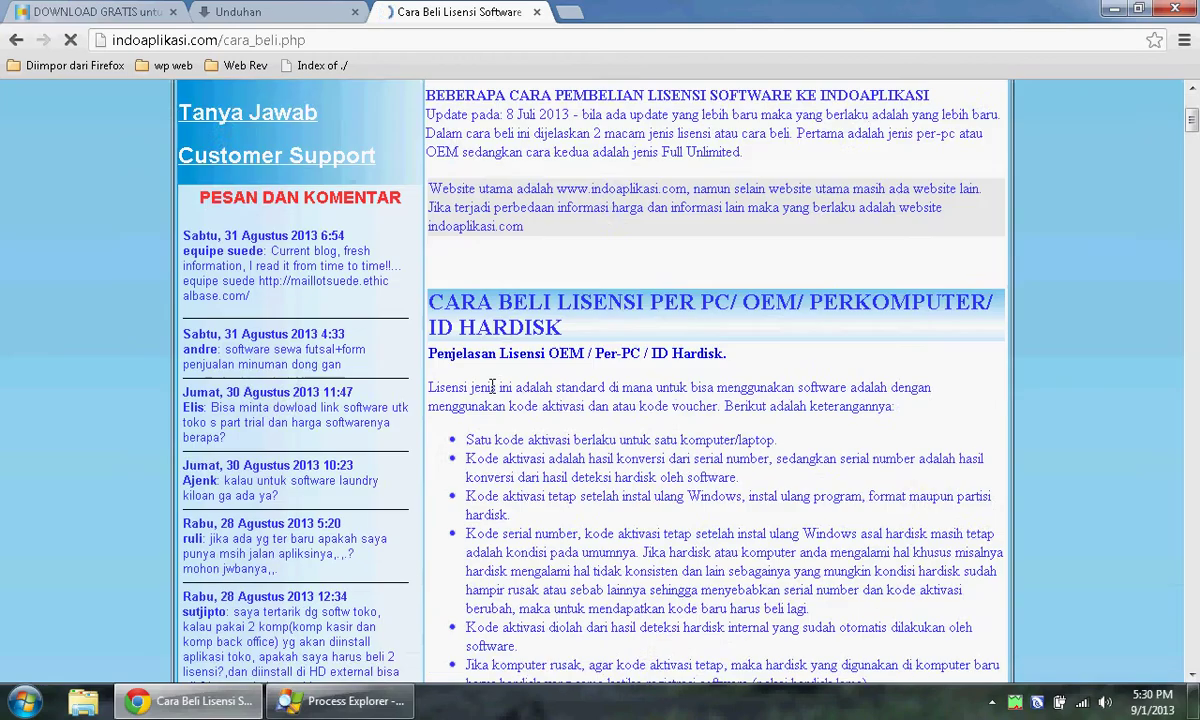
scroll(528, 265, down, 4)
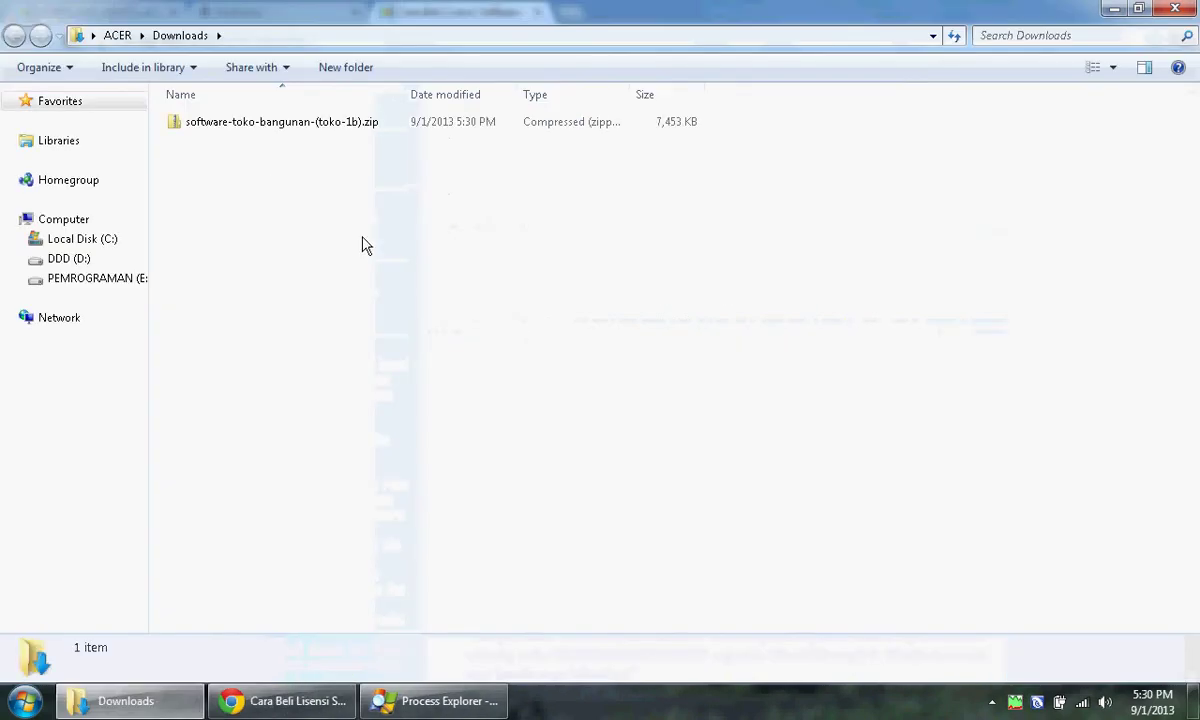
Extract software-toko-bangunan-(toko-1b).zip into a folder of the same name with WinRAR and open that folder.
right_click(262, 125)
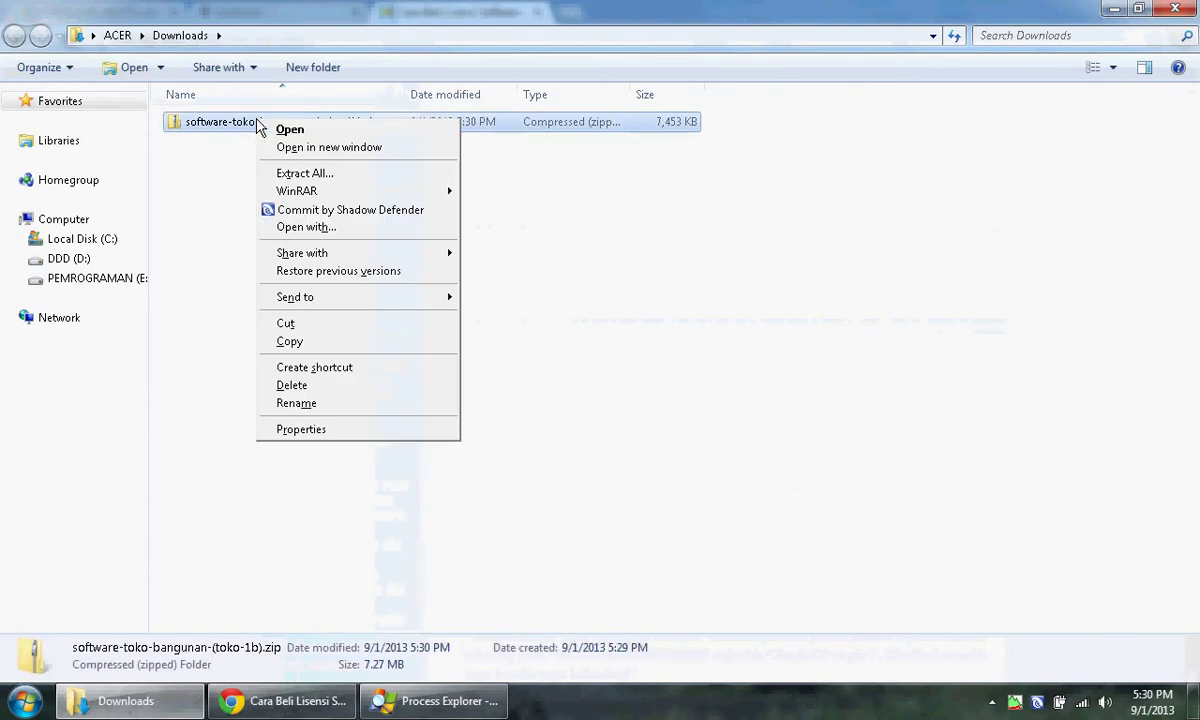
mouse_move(305, 189)
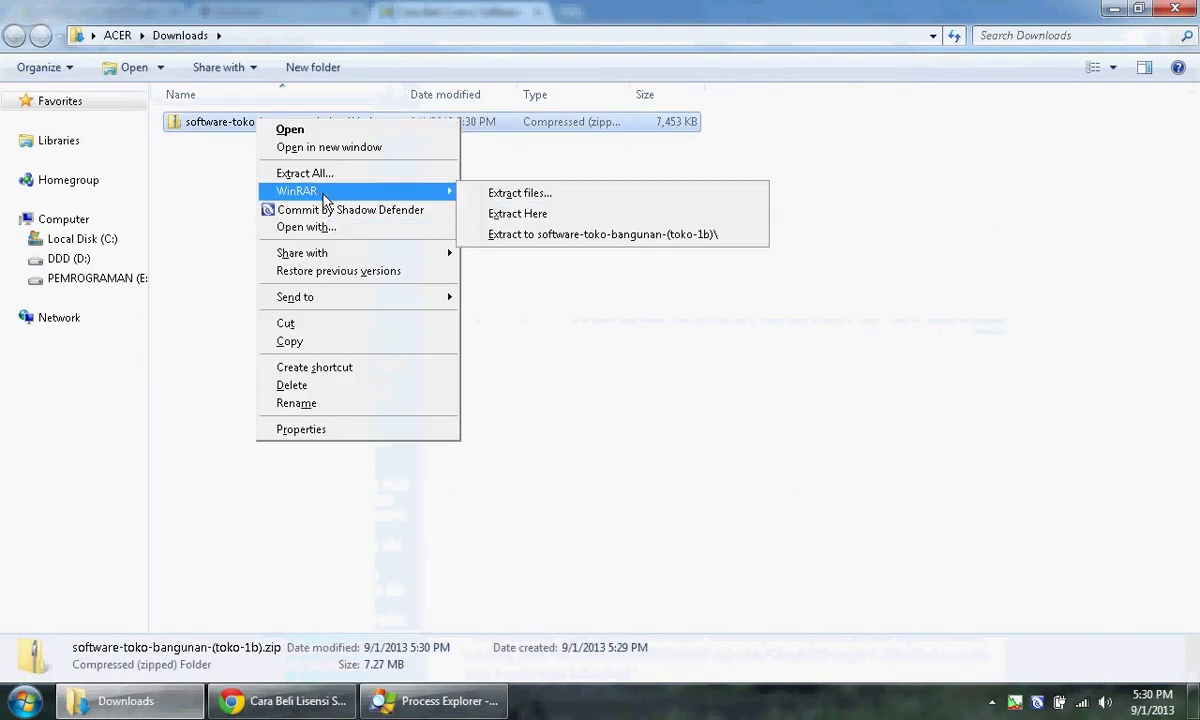
click(518, 234)
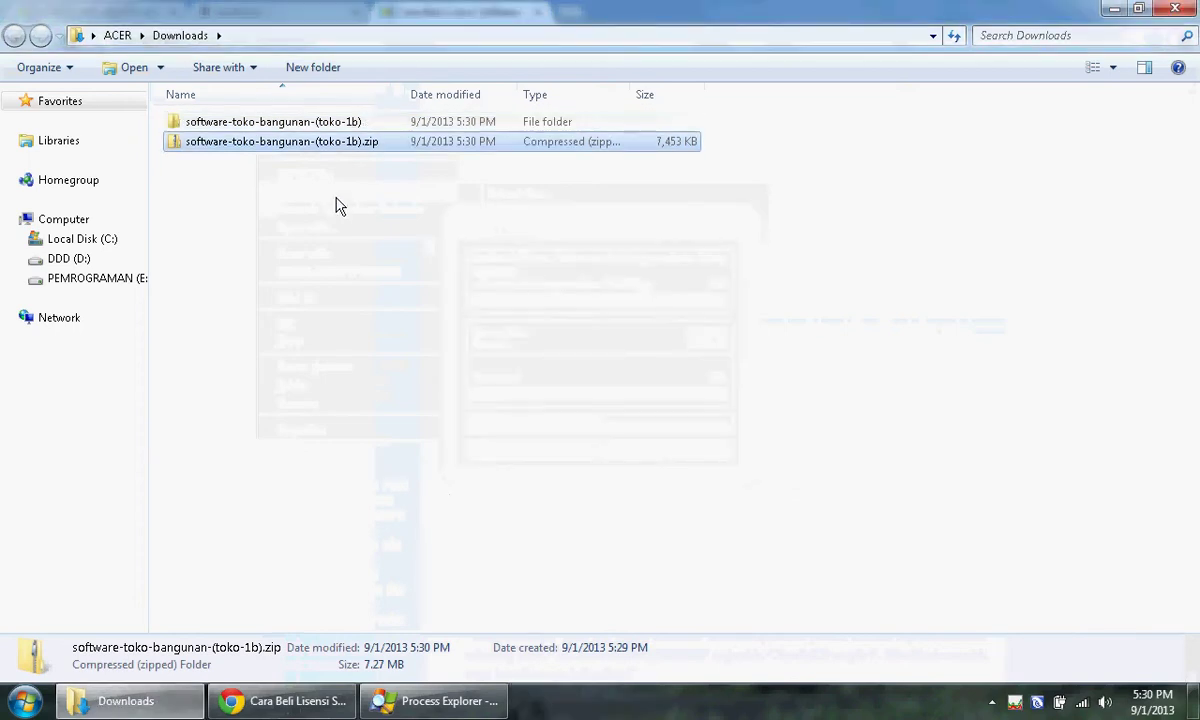
double_click(338, 122)
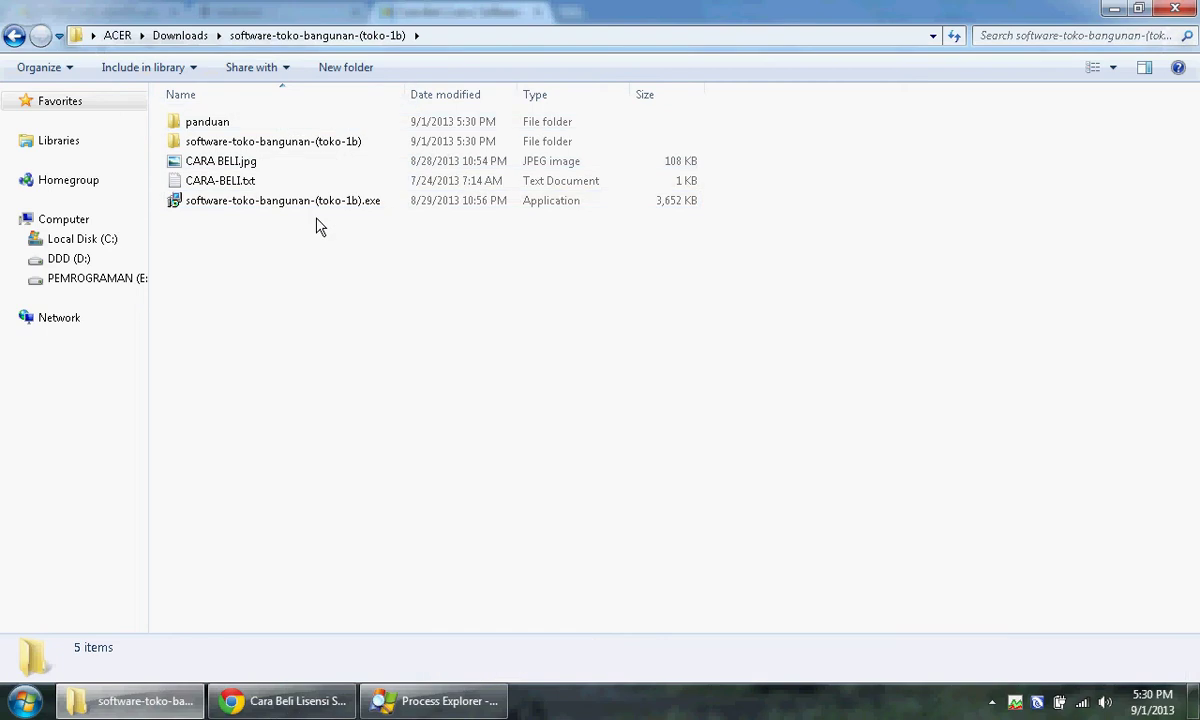
View the image CARA BELI.jpg from the extracted folder and close the viewer.
click(251, 170)
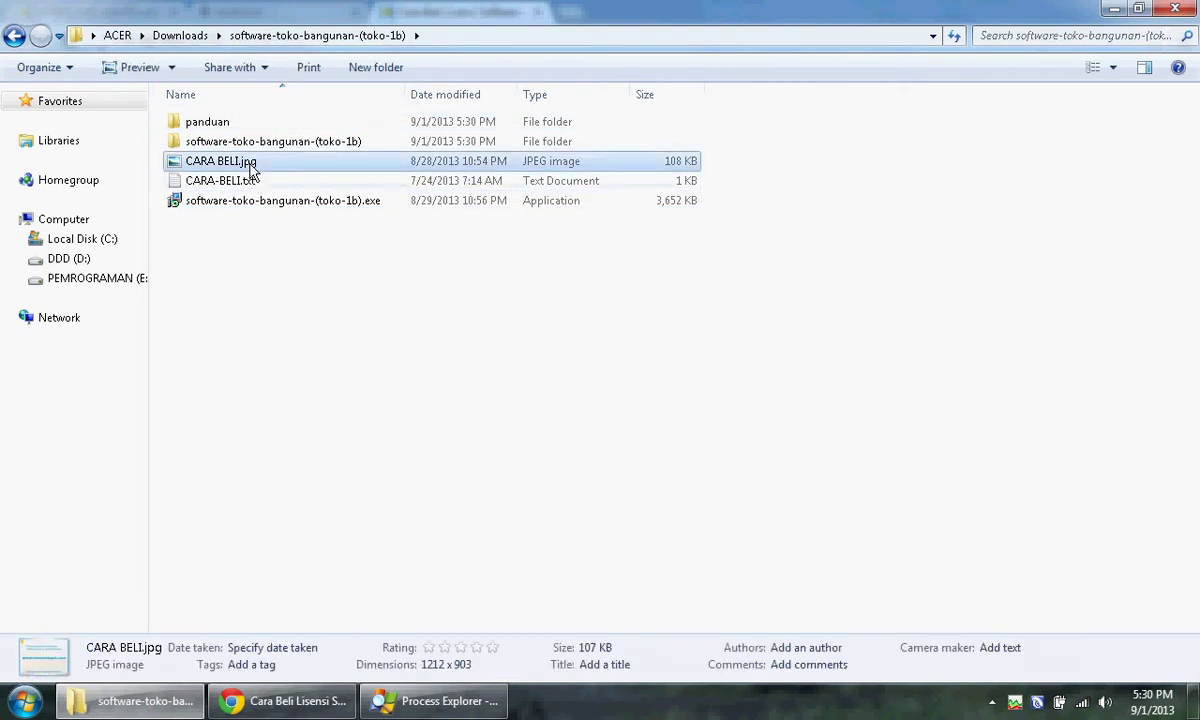
double_click(251, 170)
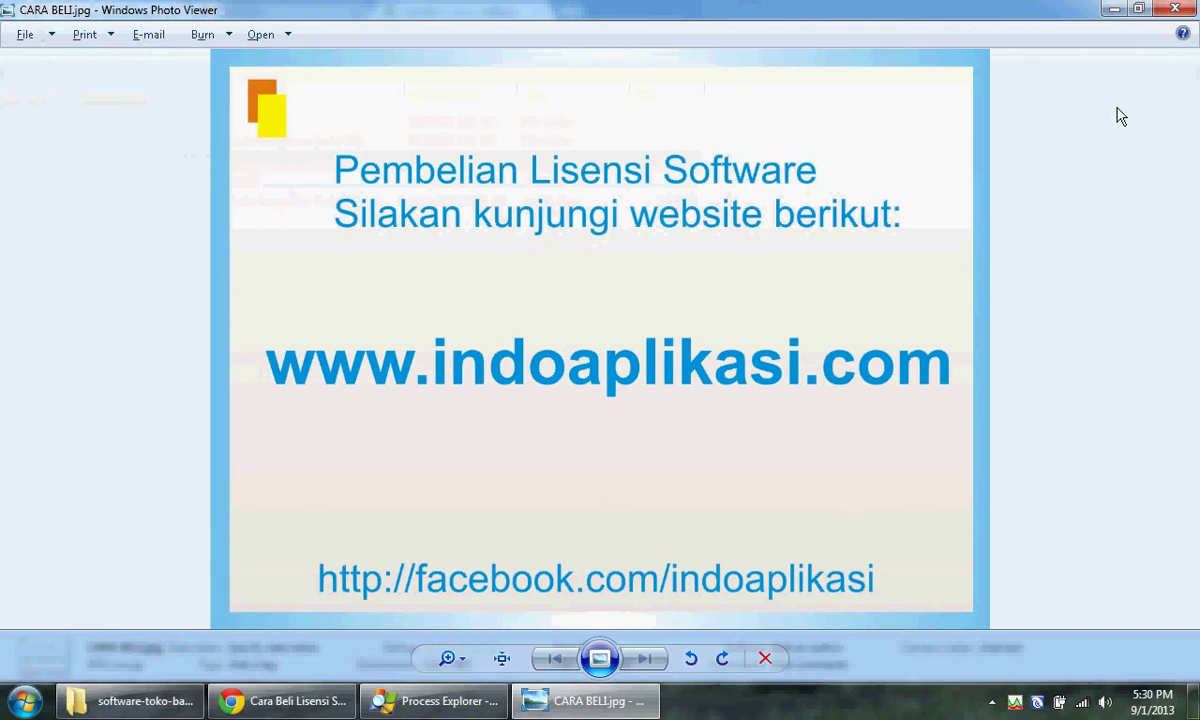
click(1175, 8)
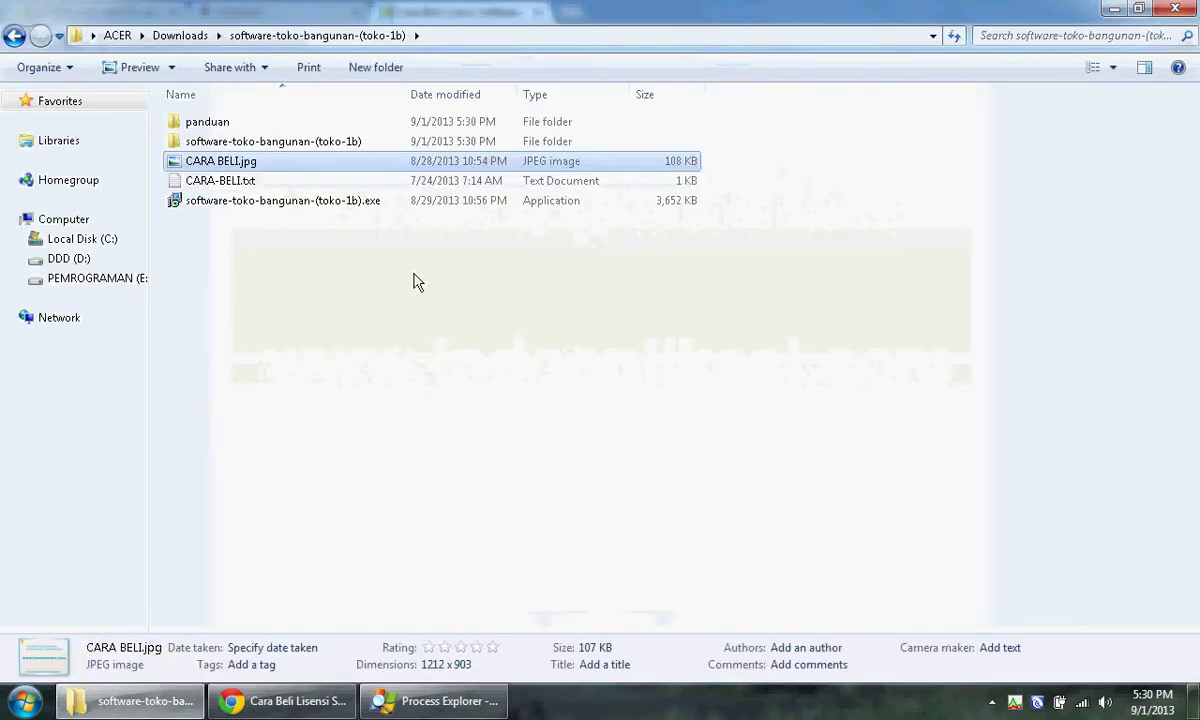
Run software-toko-bangunan-(toko-1b).exe and complete the installation of Software Toko Bangunan (Toko-1B).
double_click(276, 203)
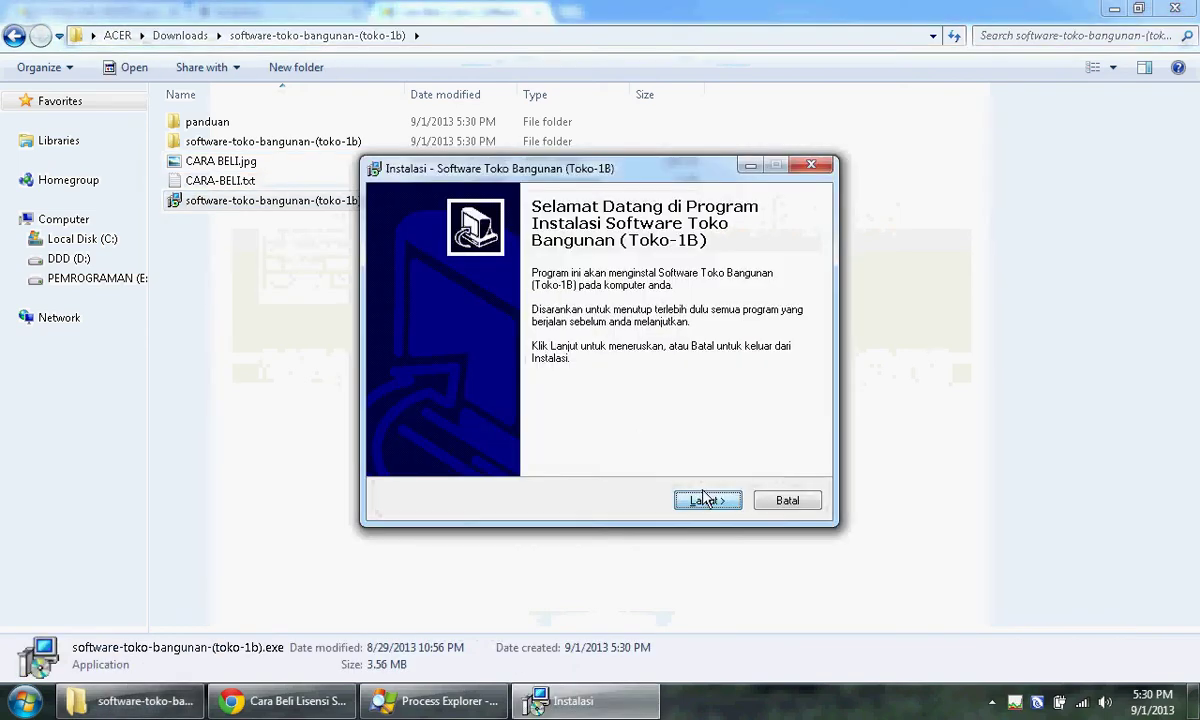
click(704, 499)
click(705, 499)
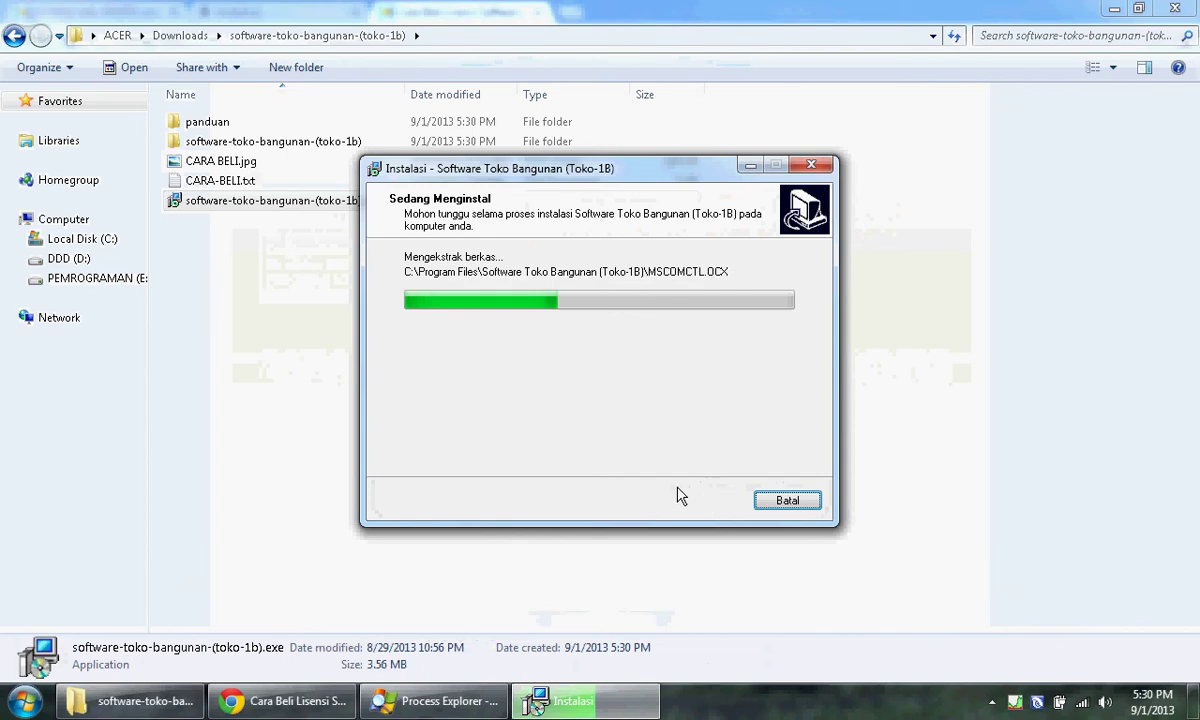
click(702, 499)
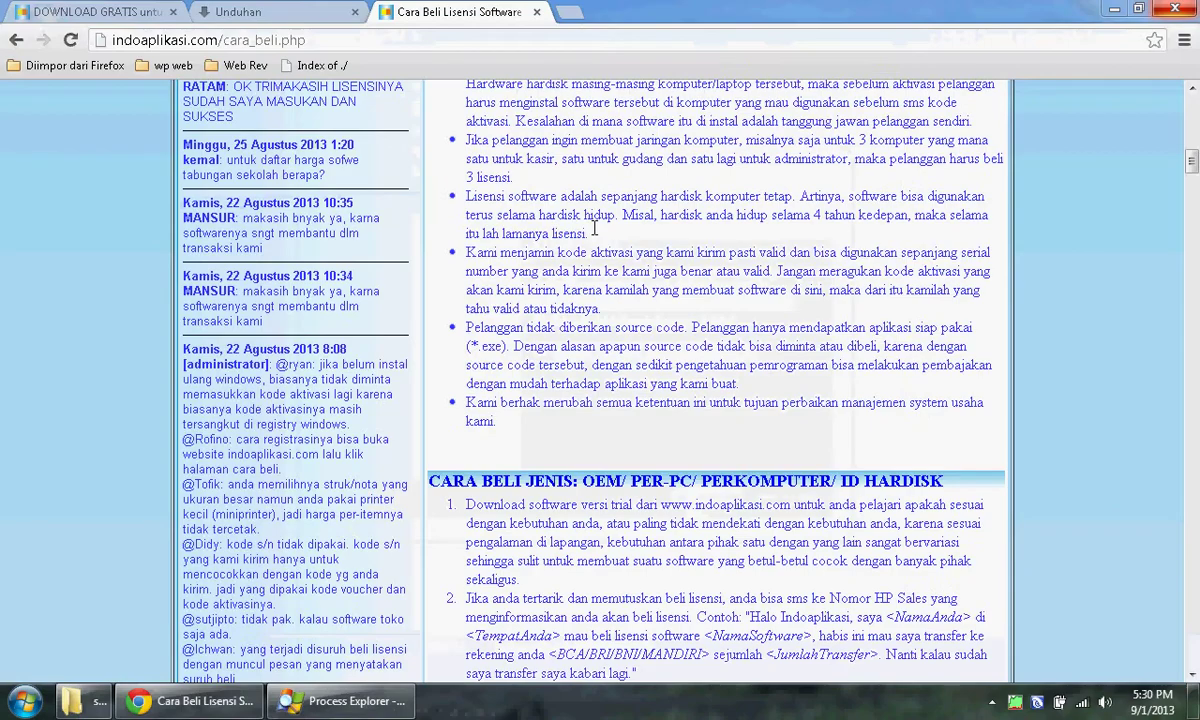
Minimize the browser and log in to Software Toko Bangunan as the Master user.
click(1114, 8)
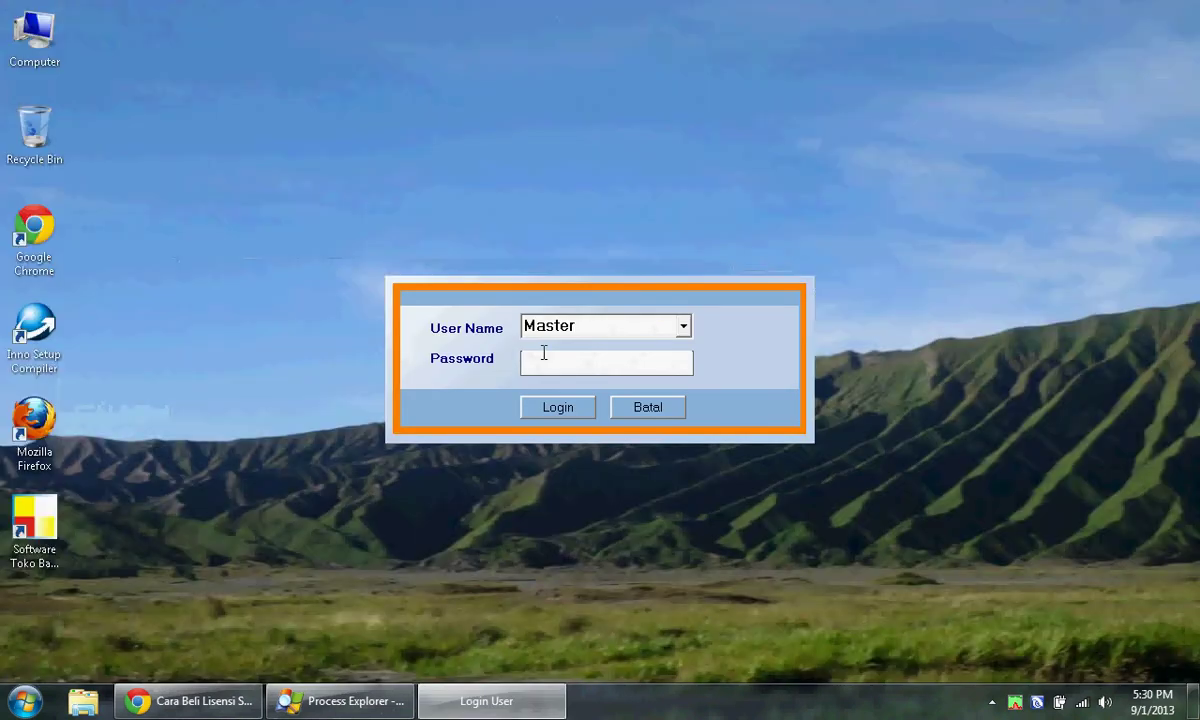
click(688, 334)
click(675, 346)
click(640, 366)
click(570, 406)
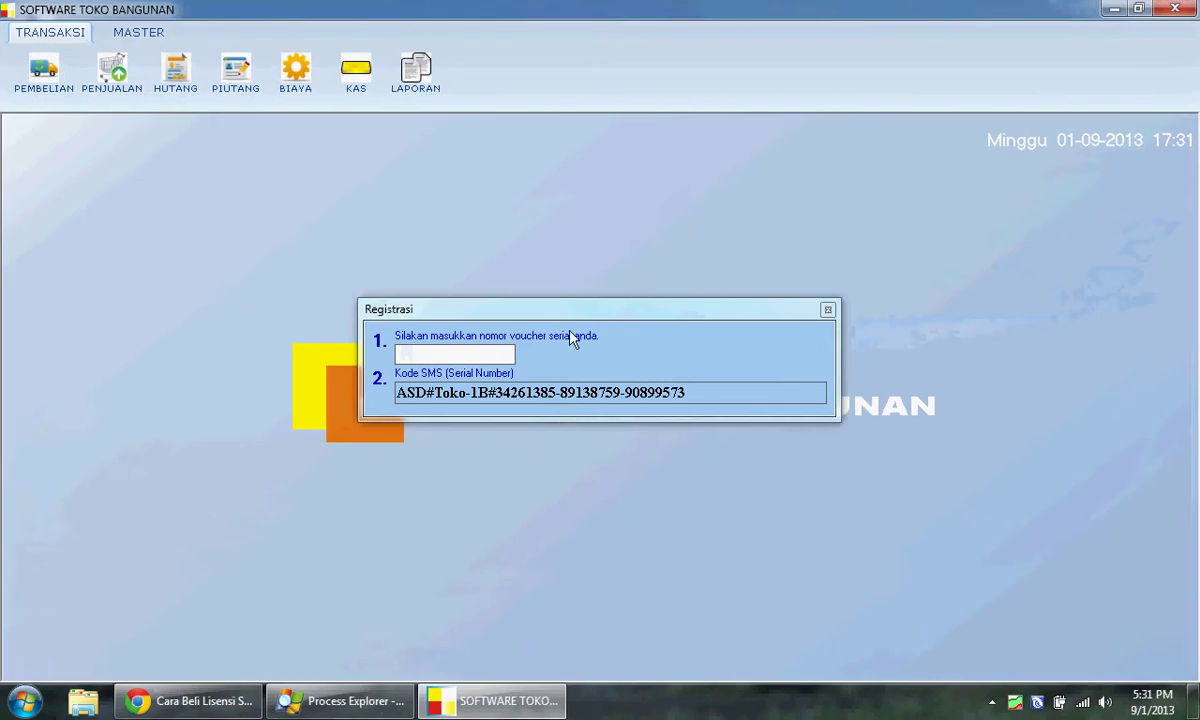
Dismiss the Registrasi dialog without entering a voucher serial and open the Barang master list.
drag(558, 307, 618, 248)
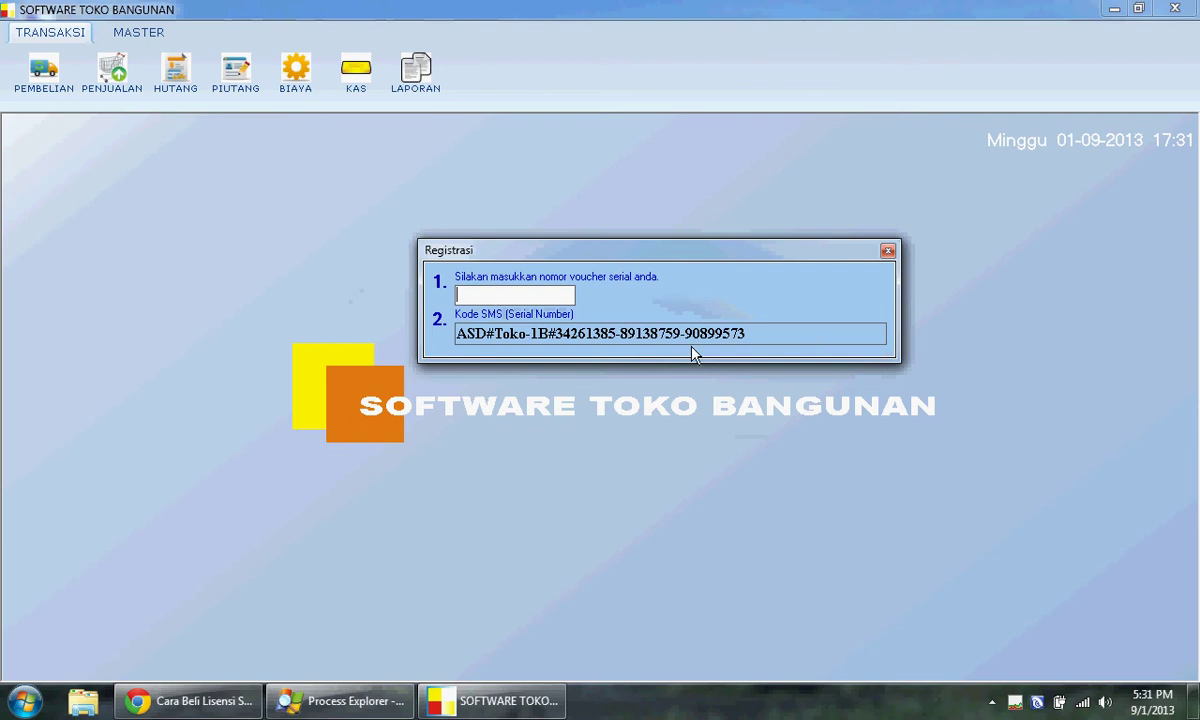
click(888, 252)
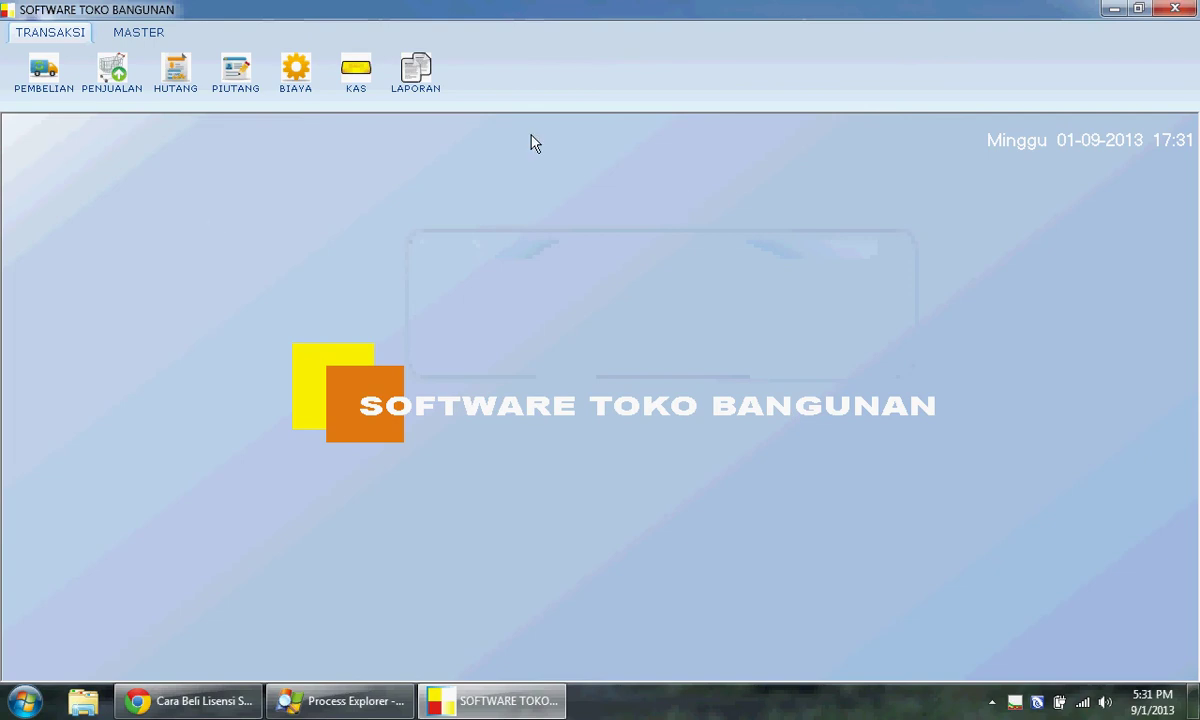
click(140, 34)
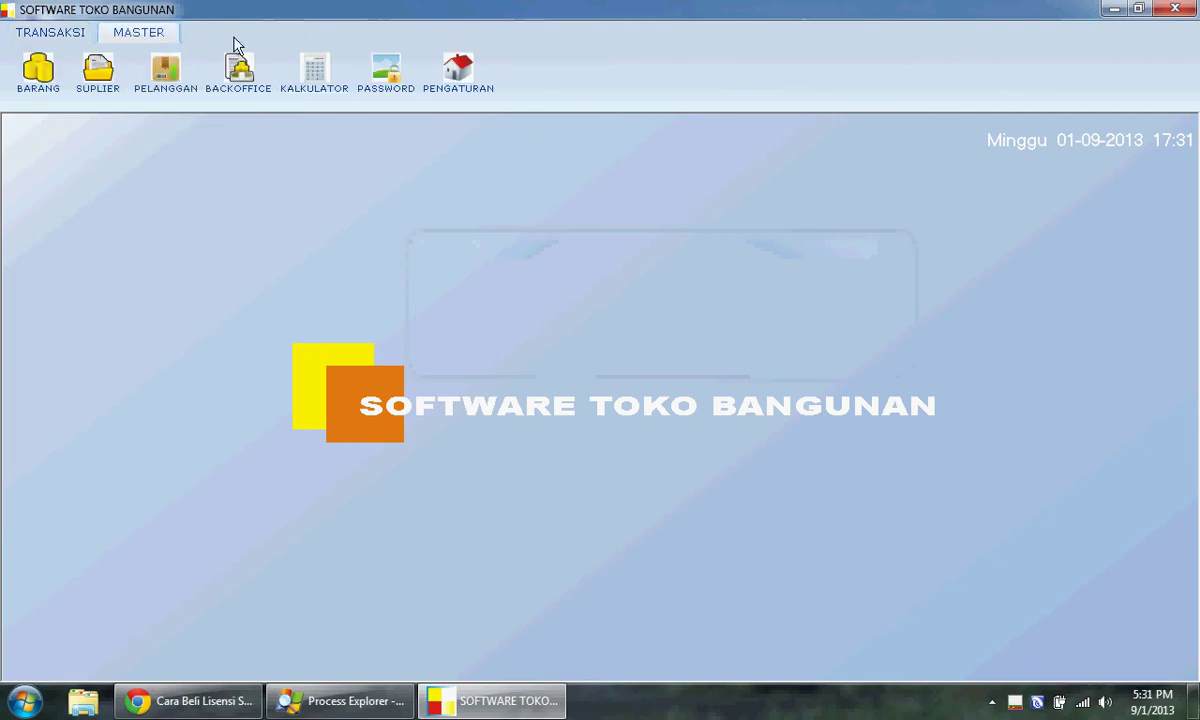
click(82, 28)
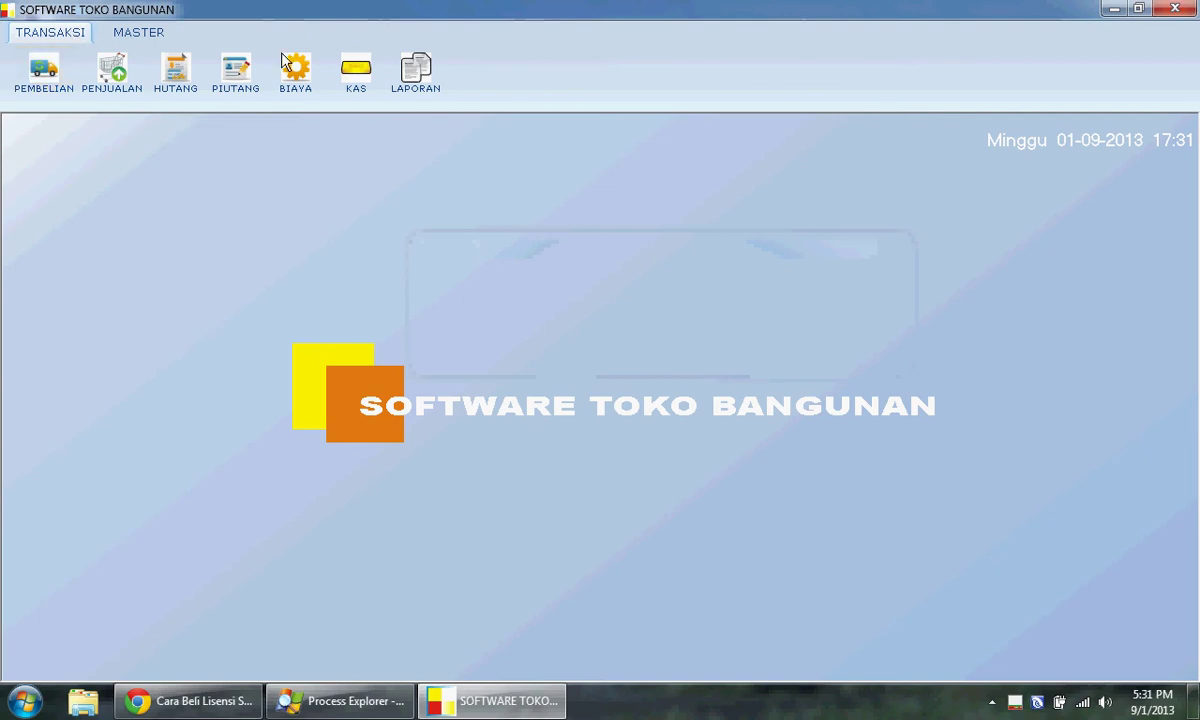
click(143, 35)
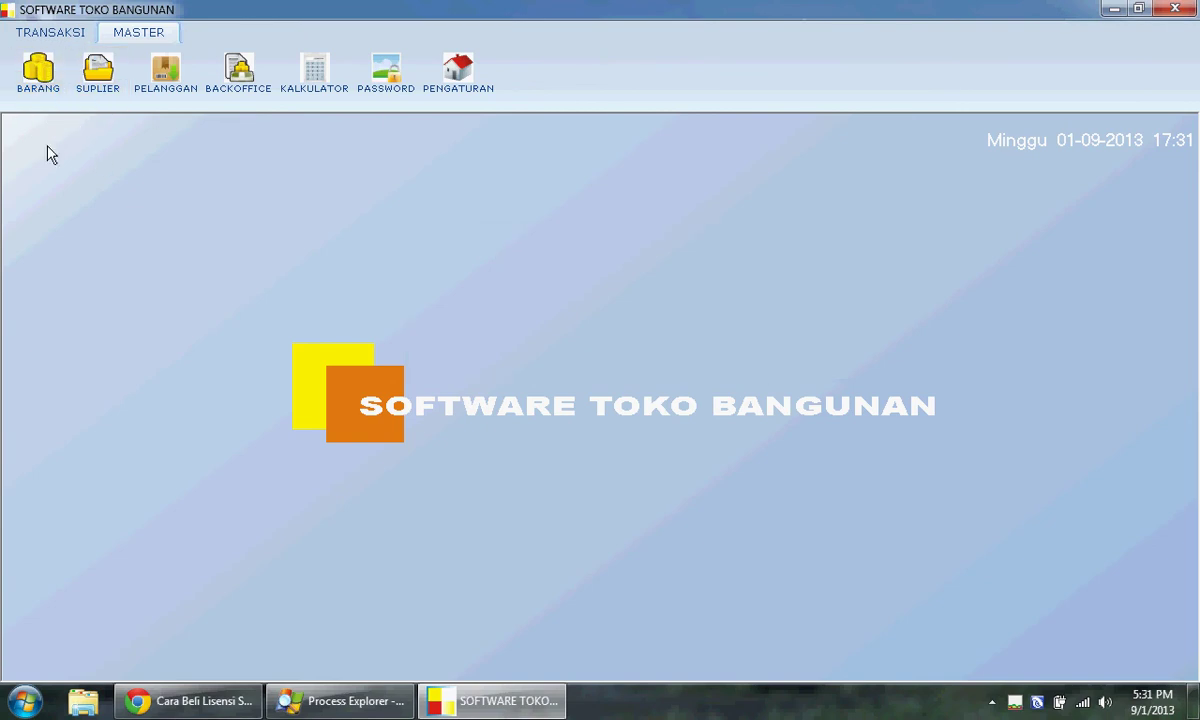
click(31, 86)
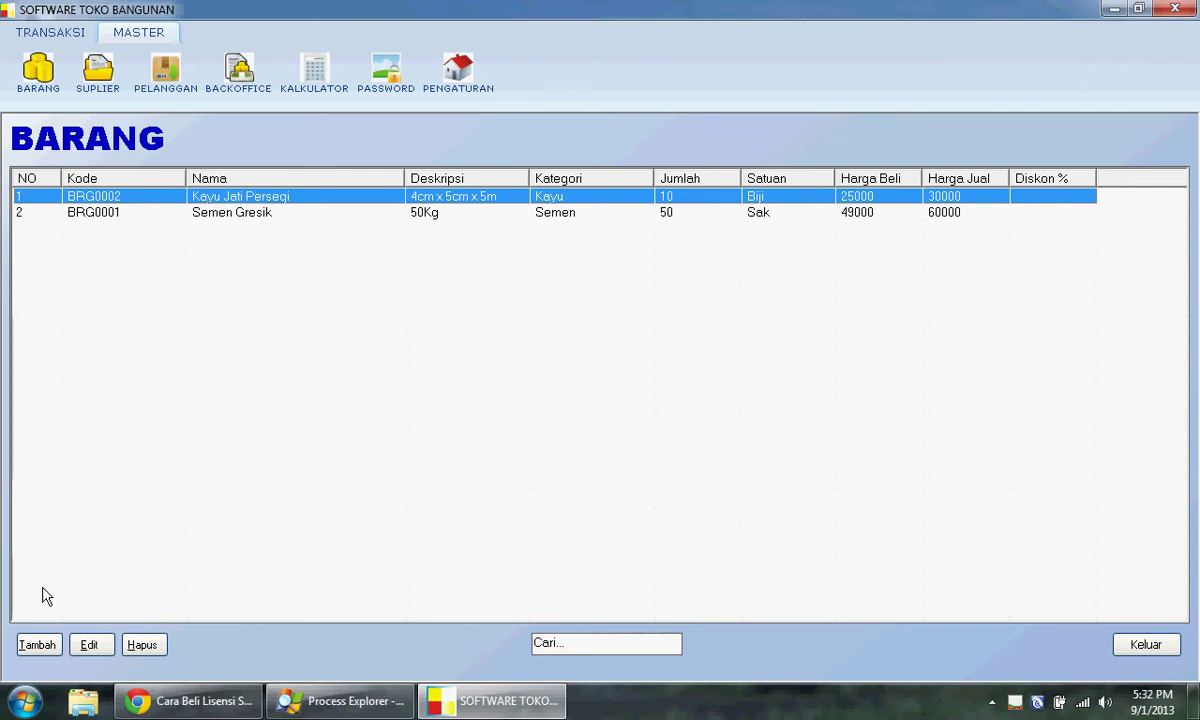
Start a new item with an automatic code, the name Kawat 4ml and the description Kualitas no 1.
click(38, 644)
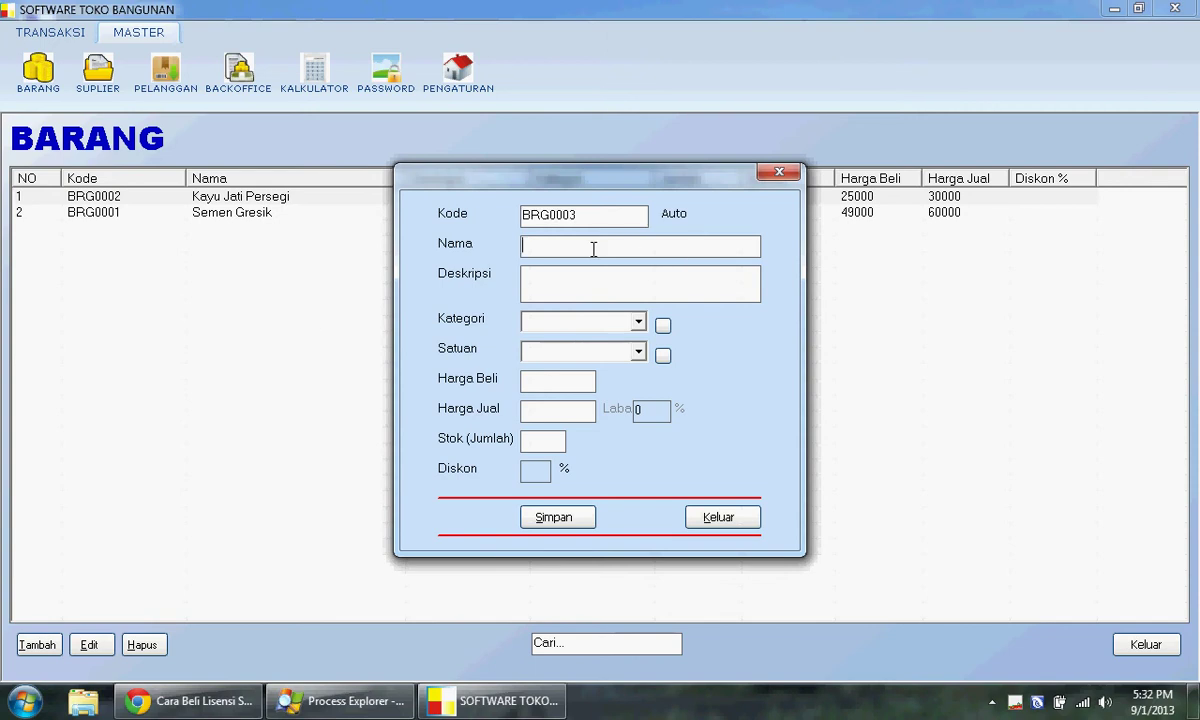
text(Kawat)
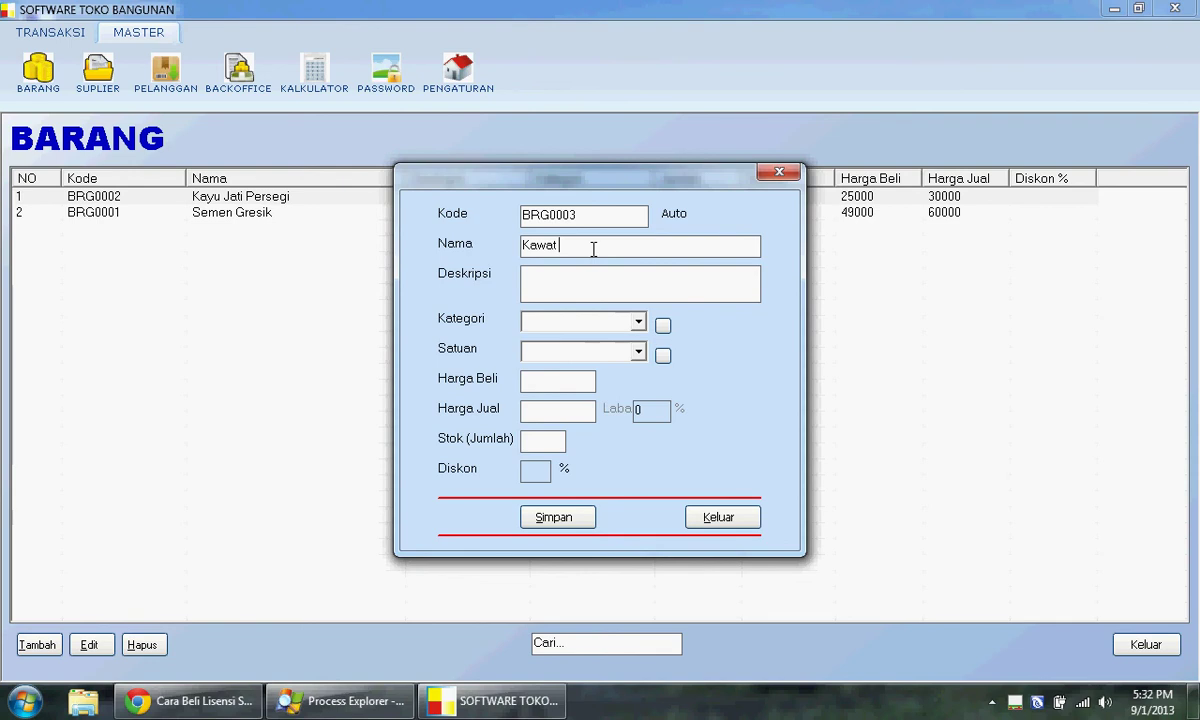
text(4ml)
click(590, 268)
text(Kawat)
key(BackSpace)
key(BackSpace)
key(BackSpace)
key(BackSpace)
key(BackSpace)
text(Kualitas)
text(no 1)
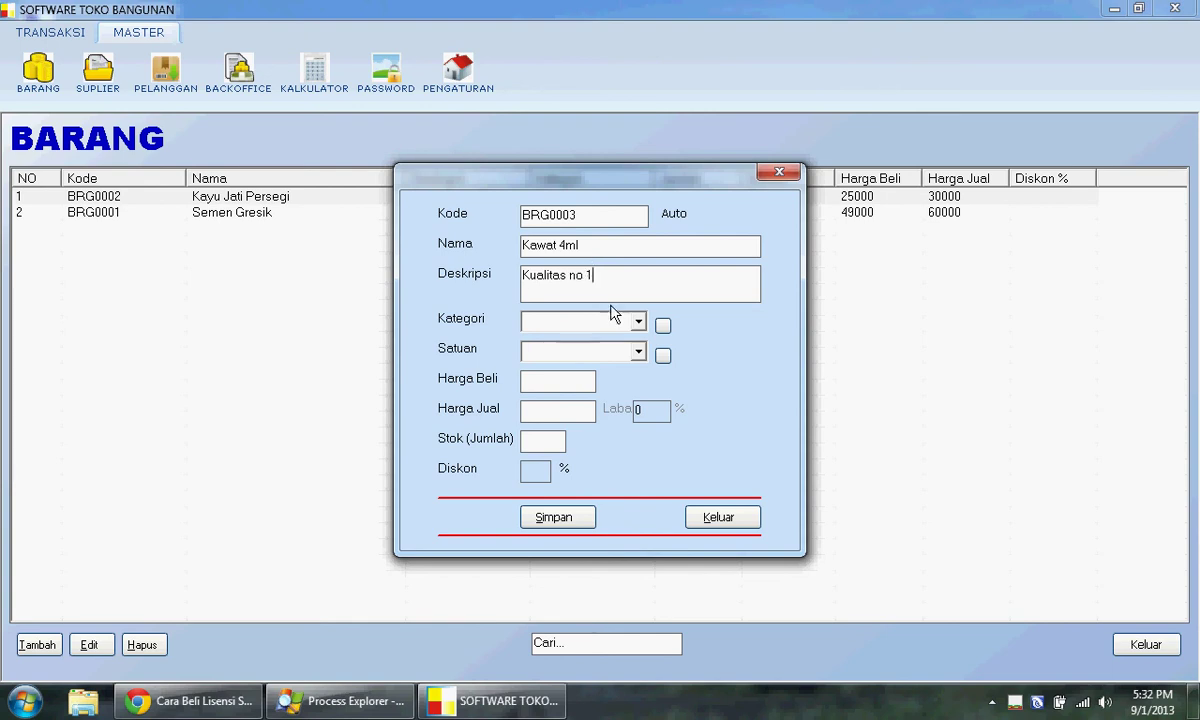
Assign the category Kawat and the unit Meter to the new wire item.
click(638, 325)
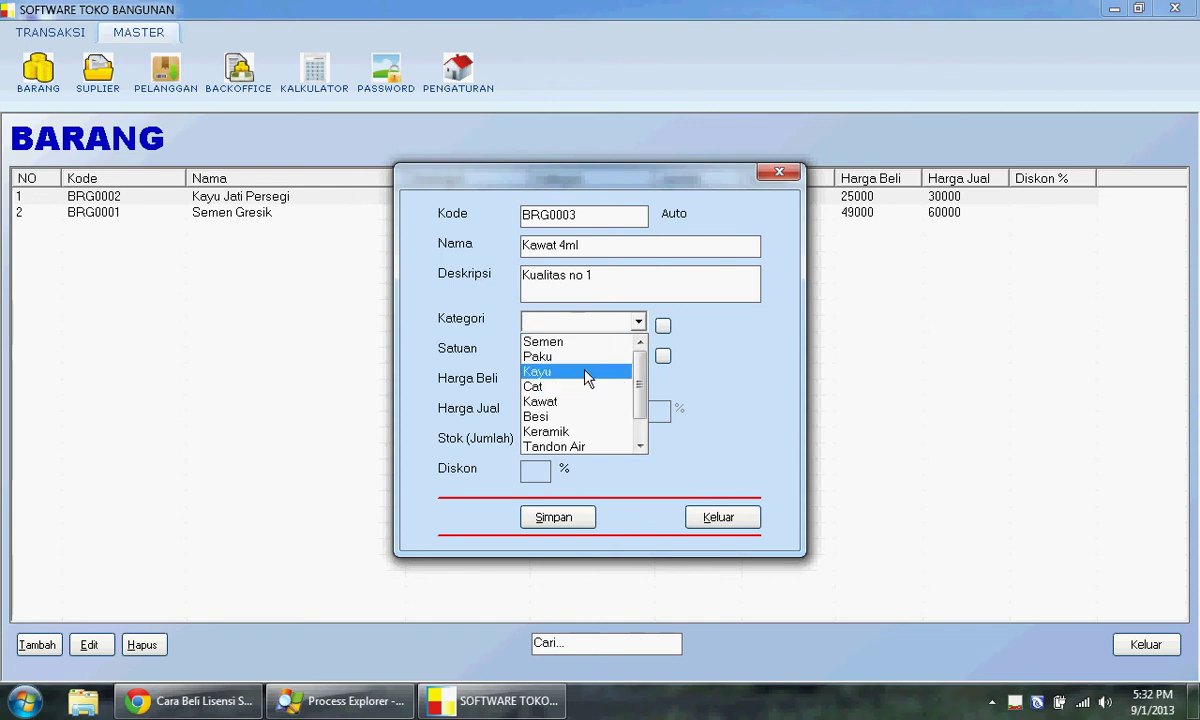
click(640, 320)
click(663, 328)
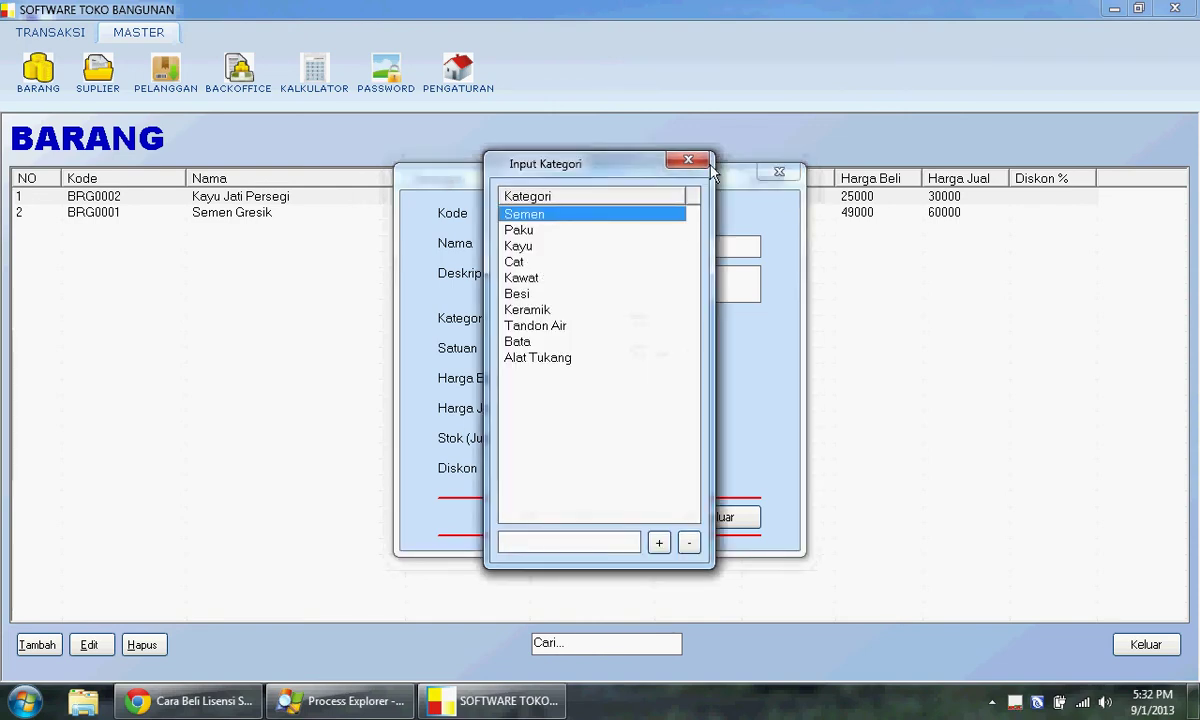
click(694, 161)
click(640, 322)
scroll(621, 351, down, 1)
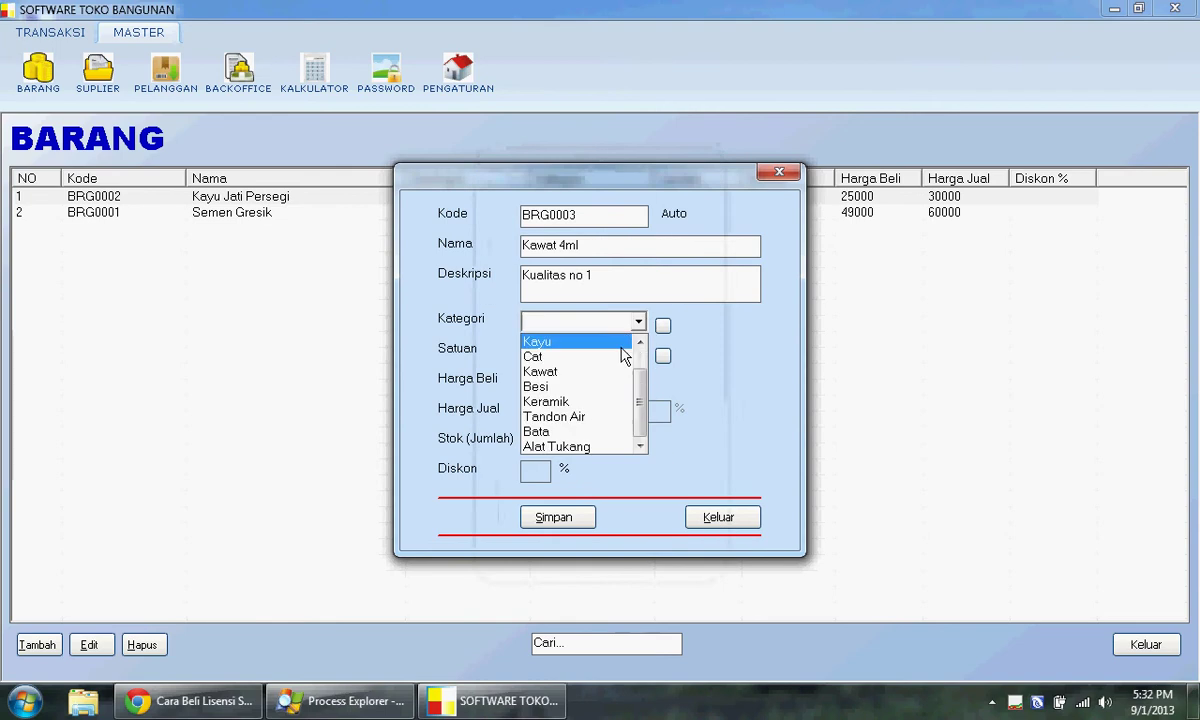
click(594, 377)
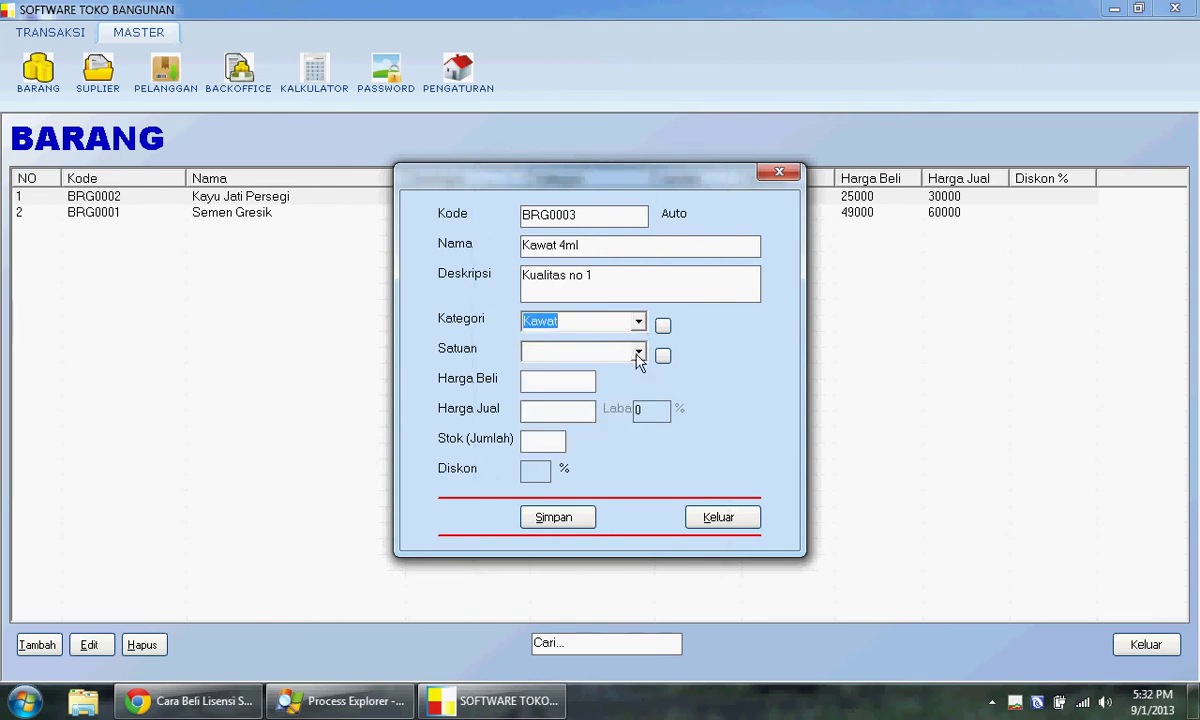
click(638, 352)
click(618, 418)
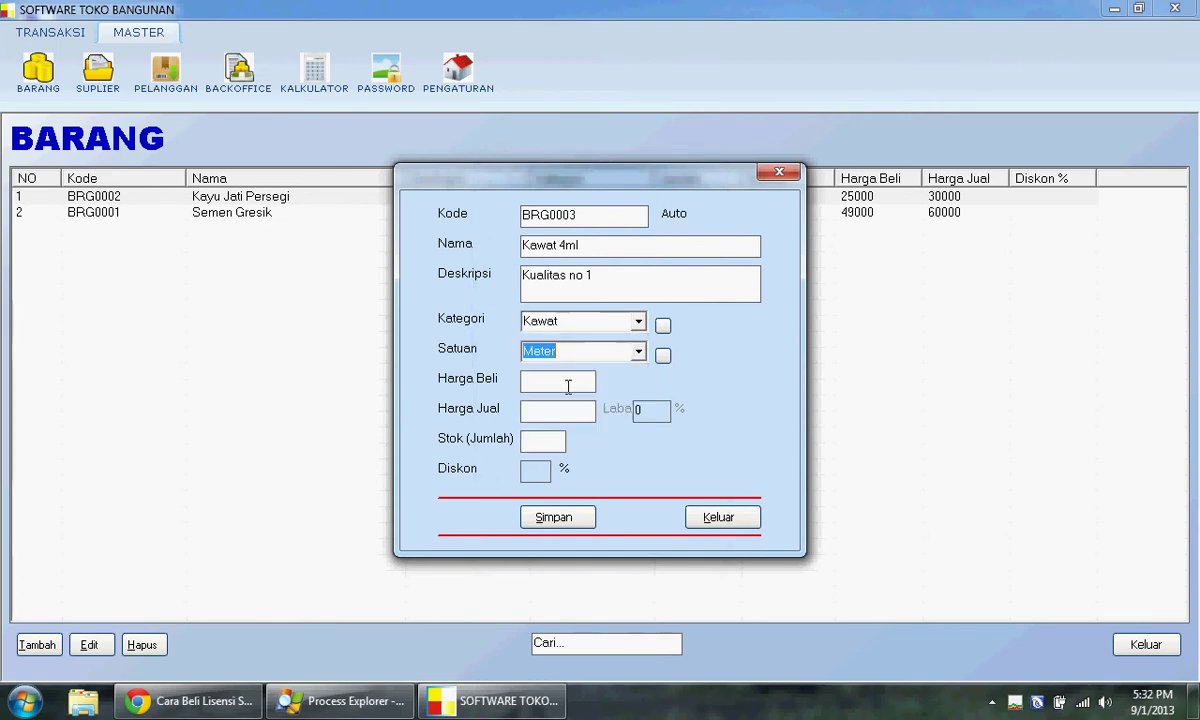
Set the wire item's purchase price to 100, selling price to 110 and stock to 0, and save it.
click(566, 385)
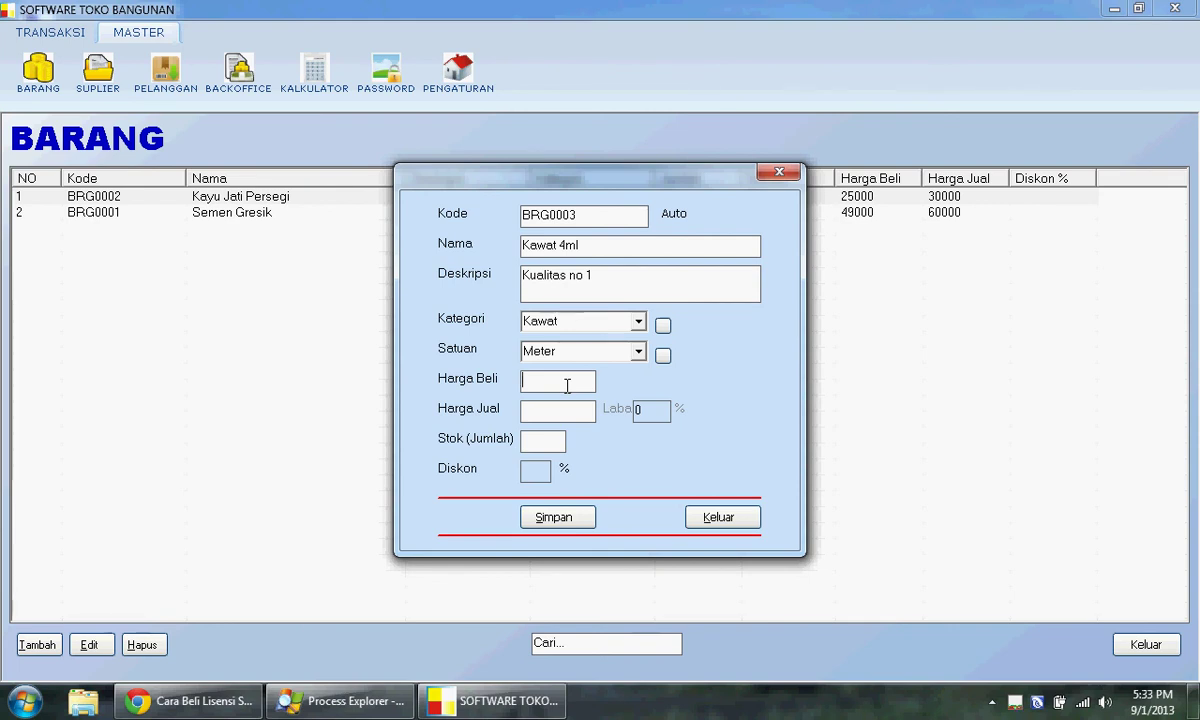
text(1000)
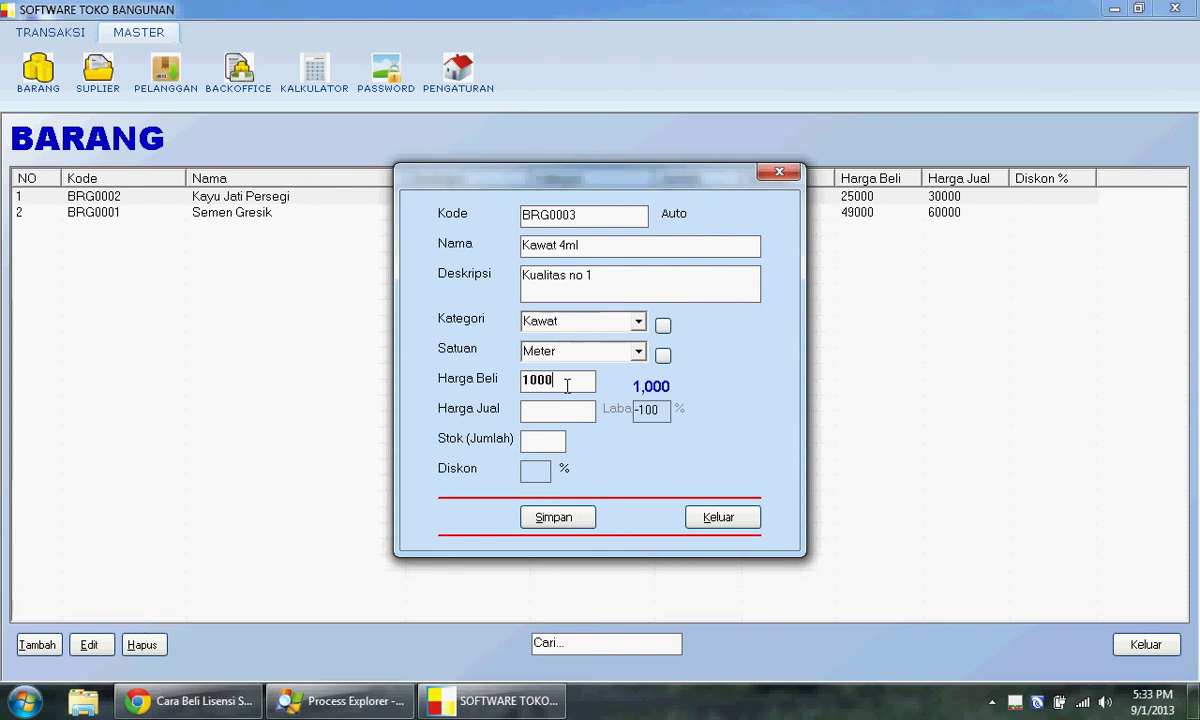
key(BackSpace)
click(557, 410)
text(10)
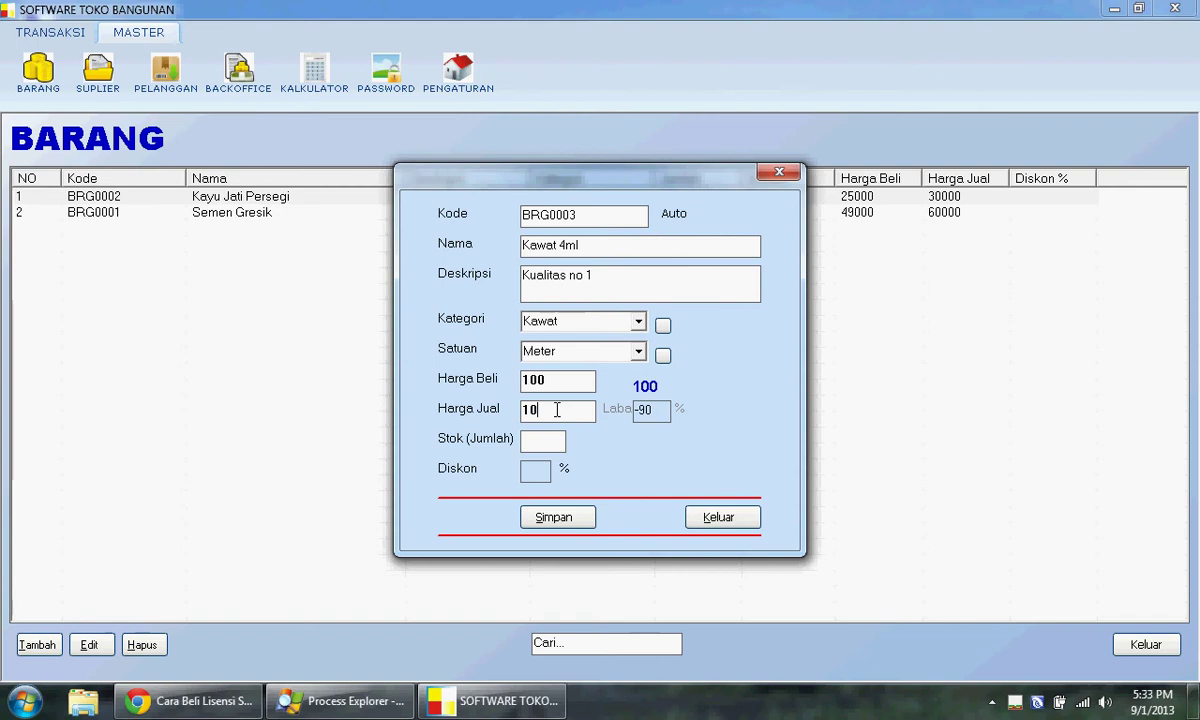
key(BackSpace)
text(100)
key(BackSpace)
click(553, 440)
text(0)
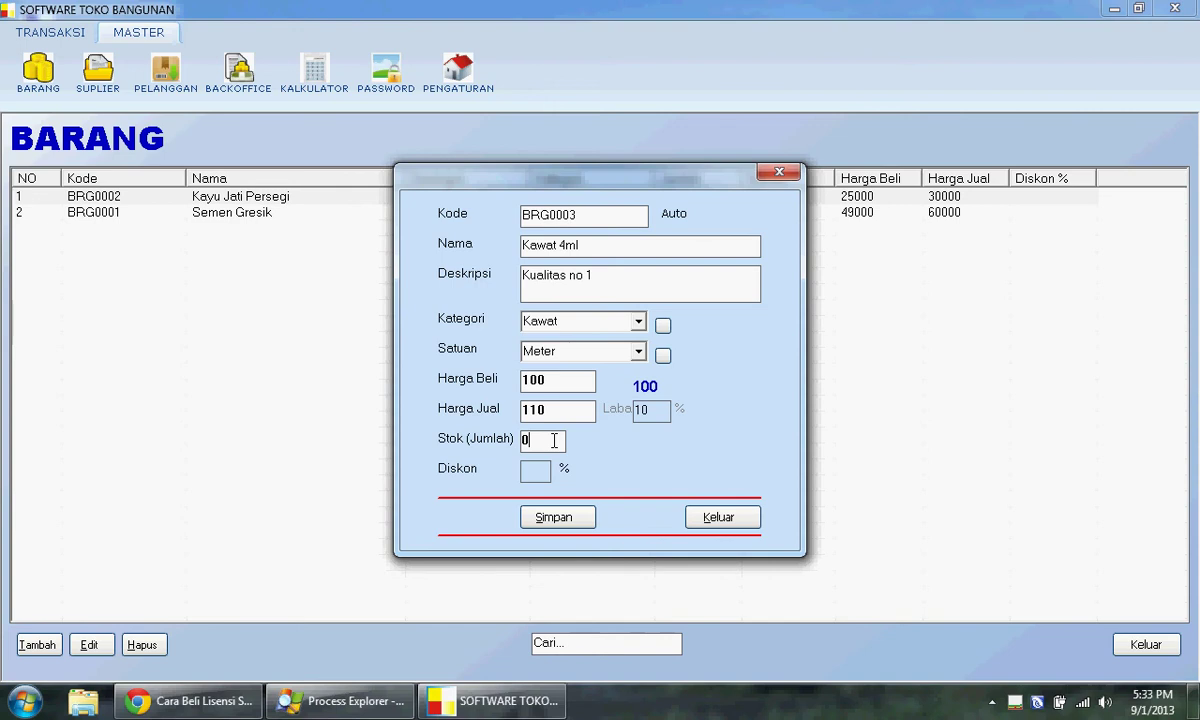
click(550, 515)
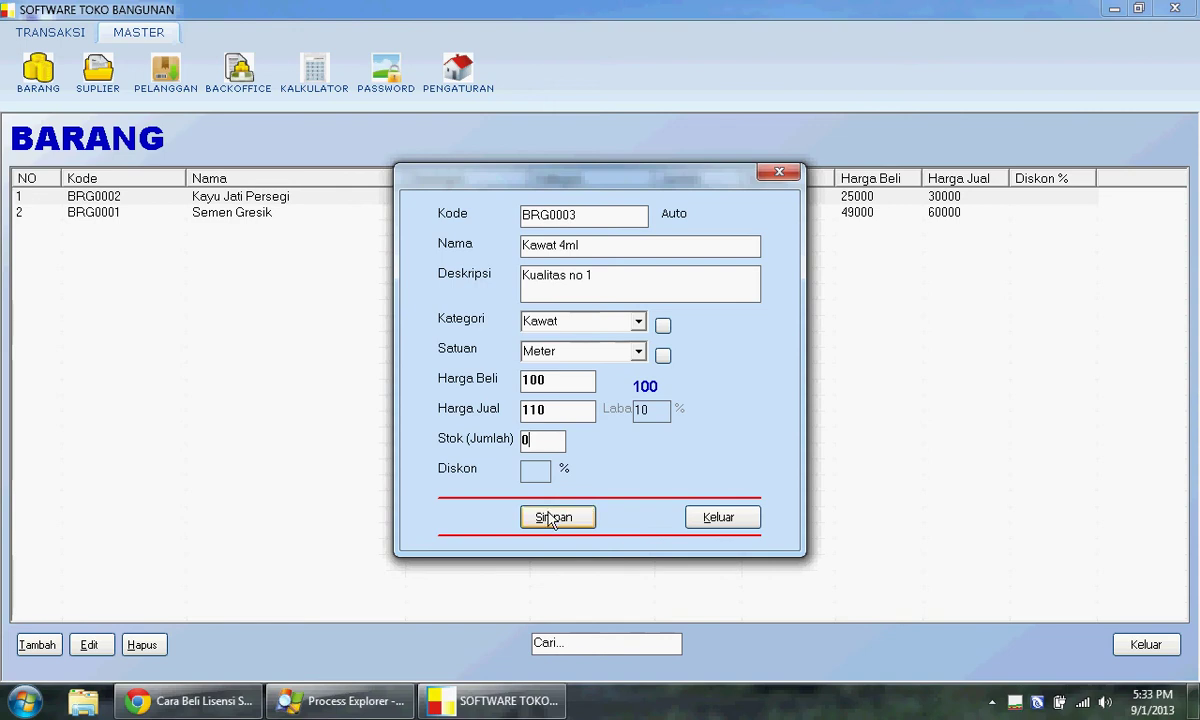
click(677, 415)
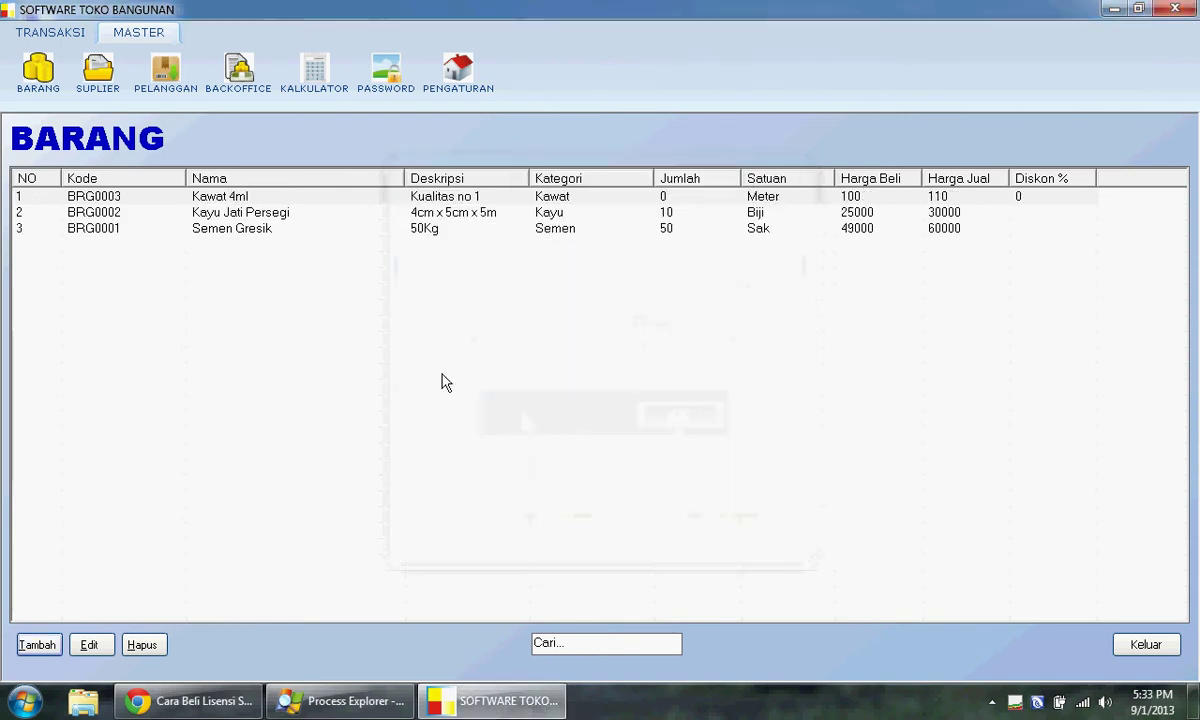
Start another item with an automatic code, name Cat Kymco 1000Kg Putih, description Putih and category Cat.
click(40, 644)
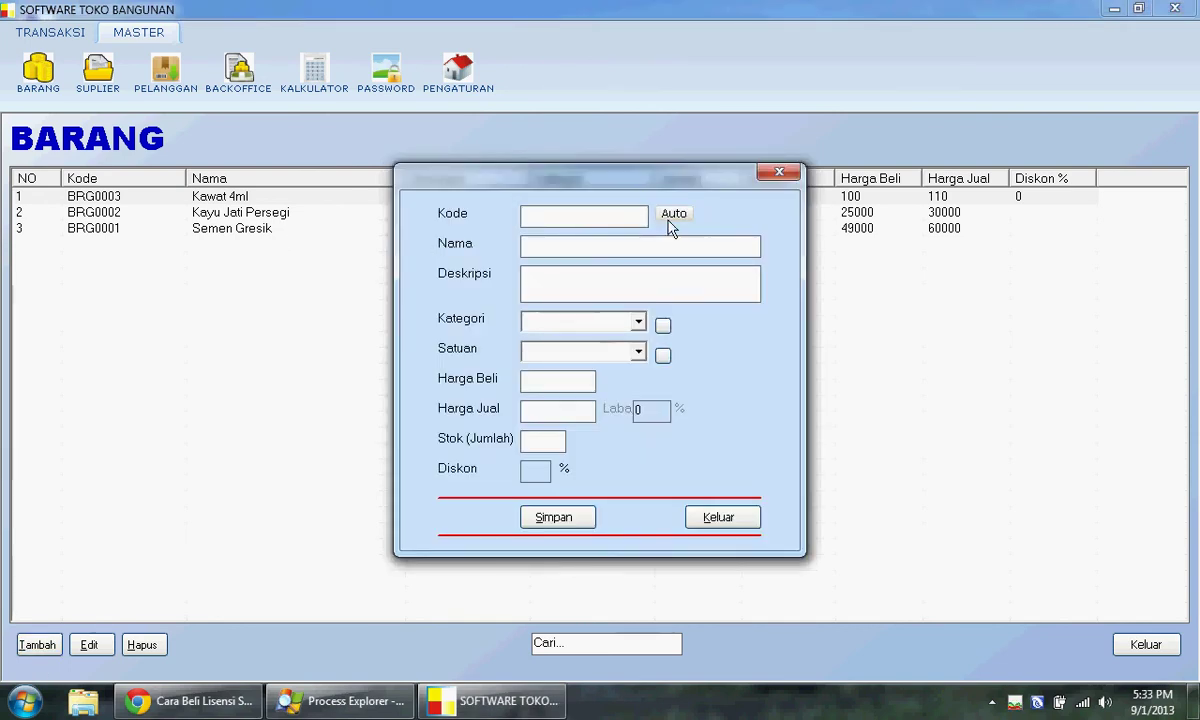
click(671, 219)
click(575, 248)
text(Cat)
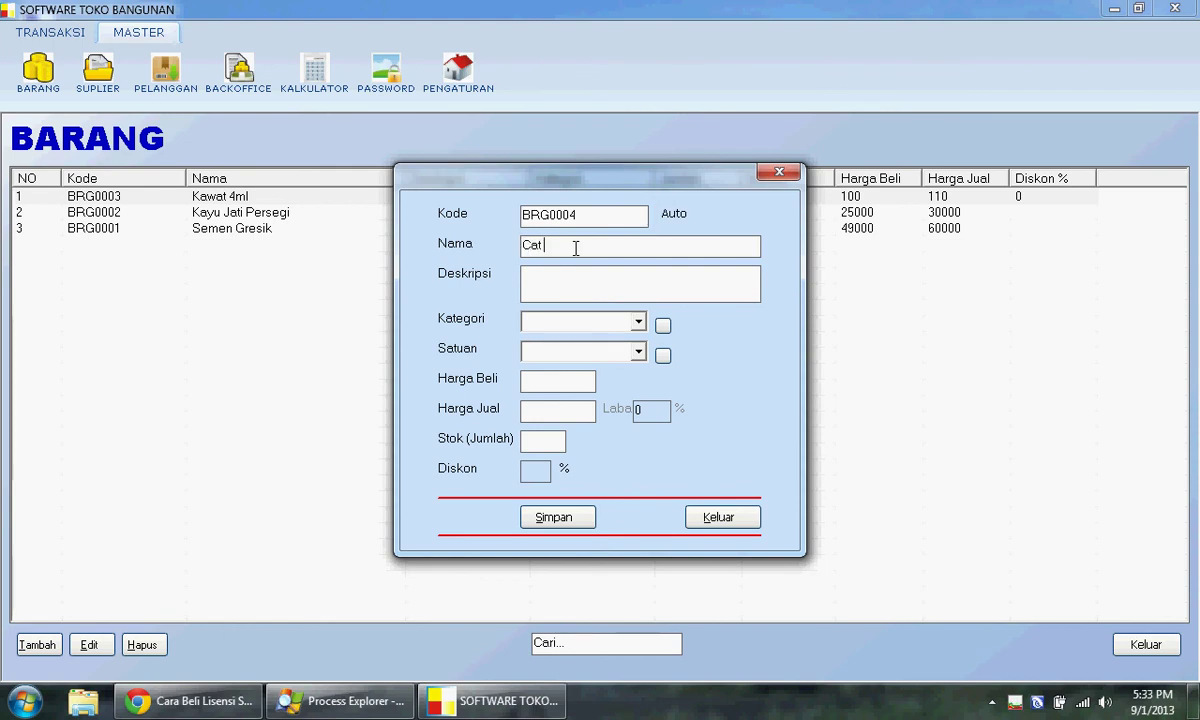
text( Kymco 1000Kg)
click(581, 289)
text(Putih)
click(672, 244)
text(Putih)
click(639, 324)
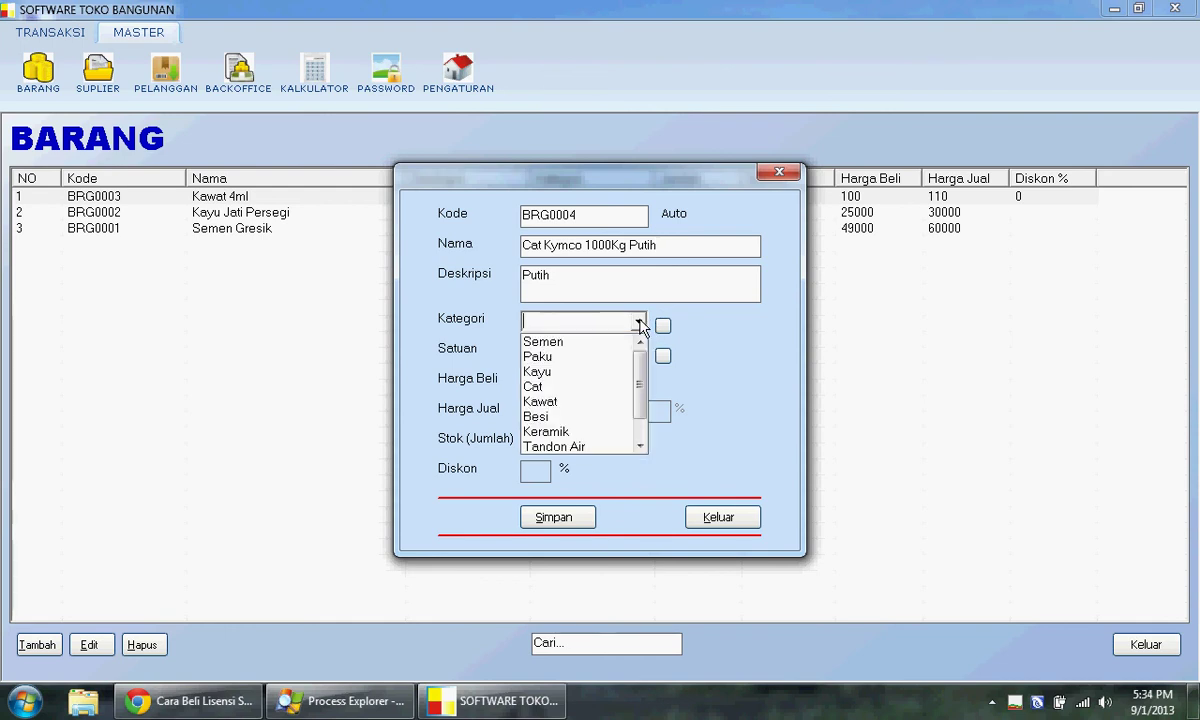
click(590, 386)
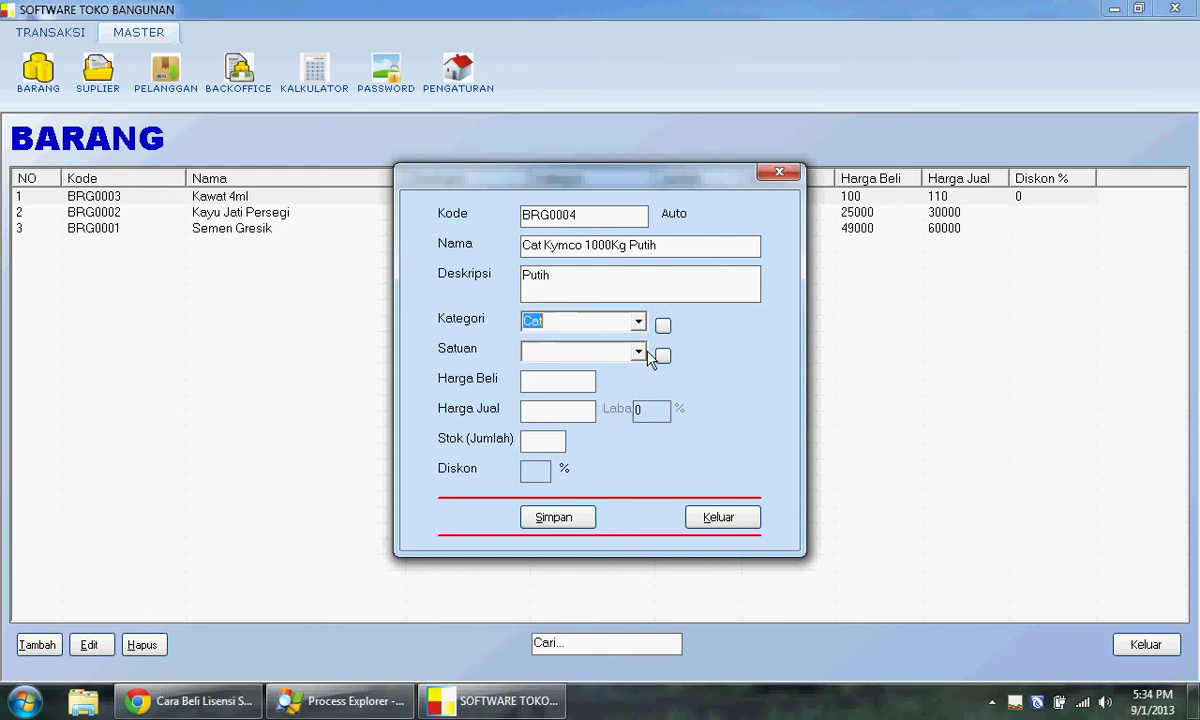
Add Kaleng to the list of units and assign it as the paint item's unit.
click(636, 354)
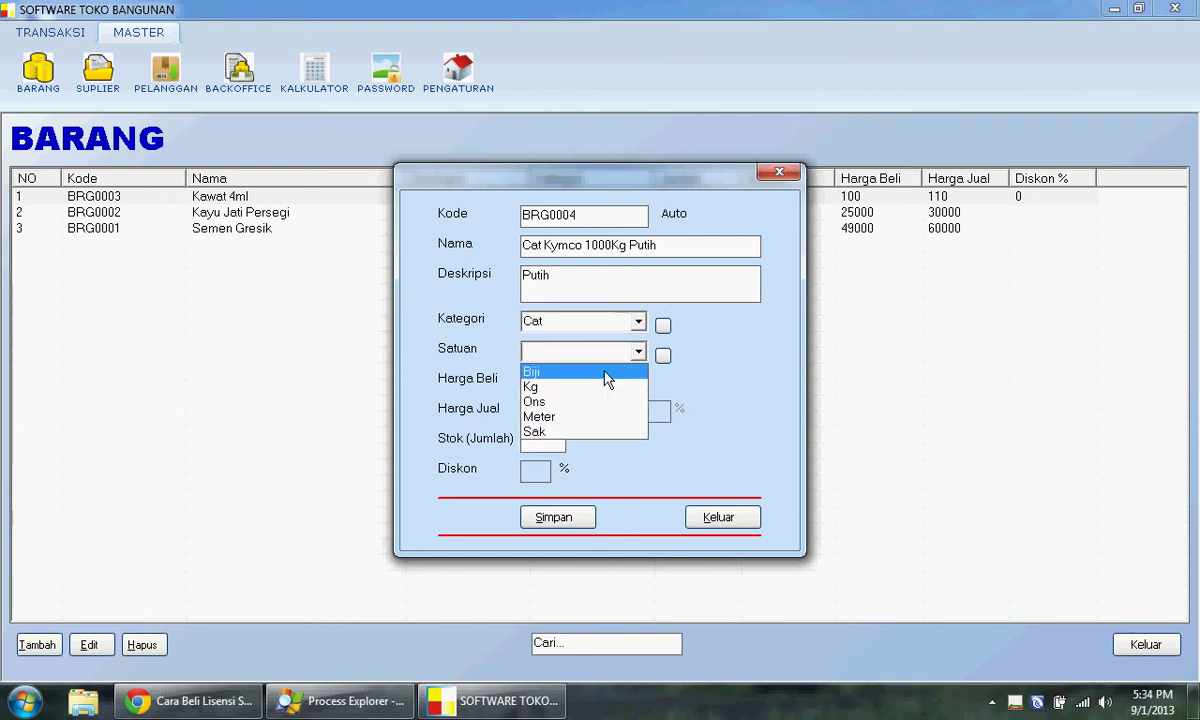
click(662, 354)
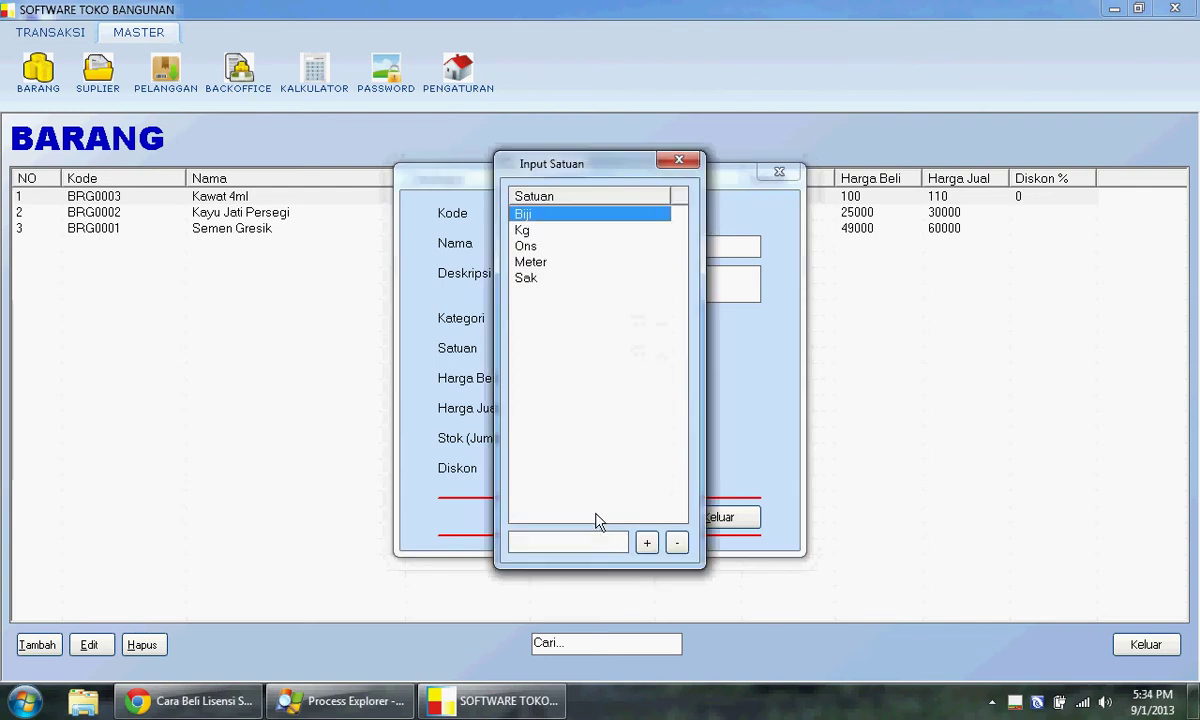
text(Kaleng)
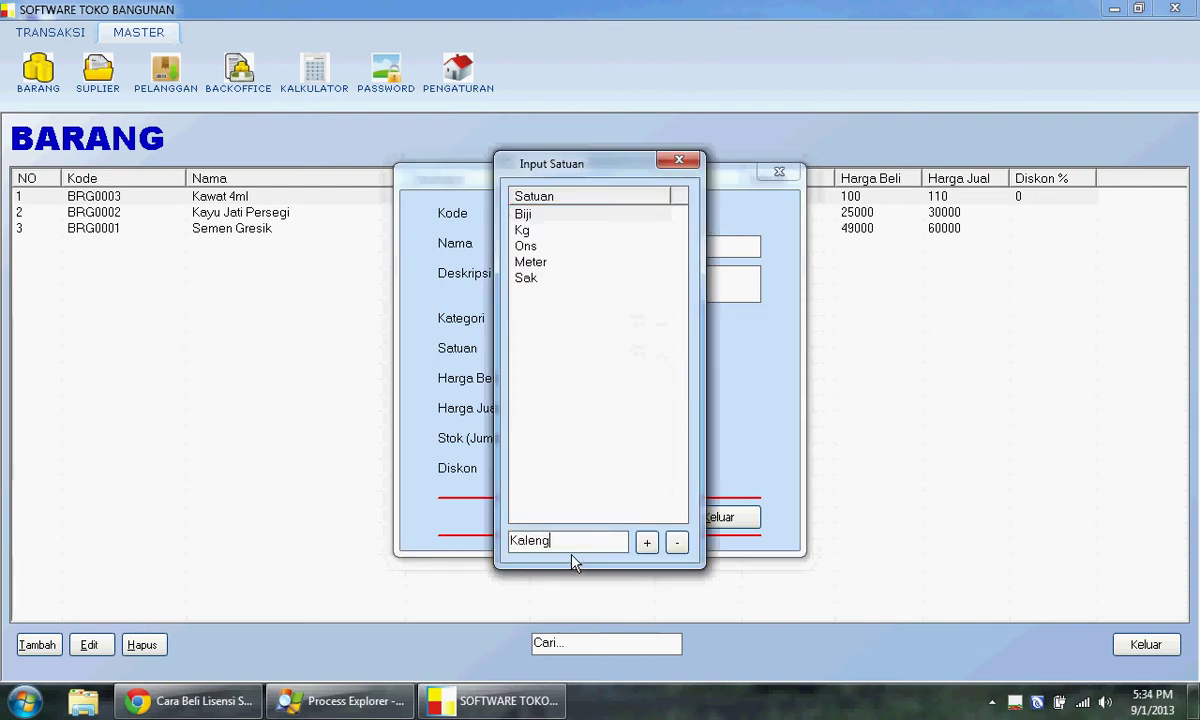
click(647, 543)
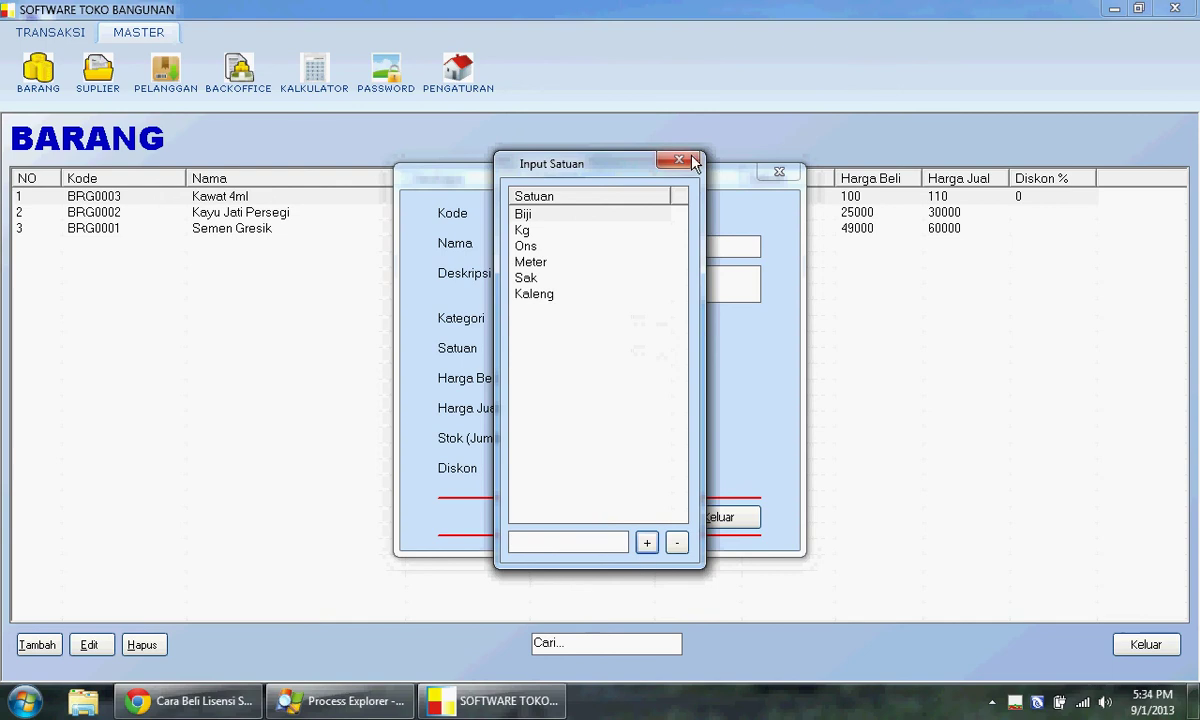
click(679, 161)
click(638, 351)
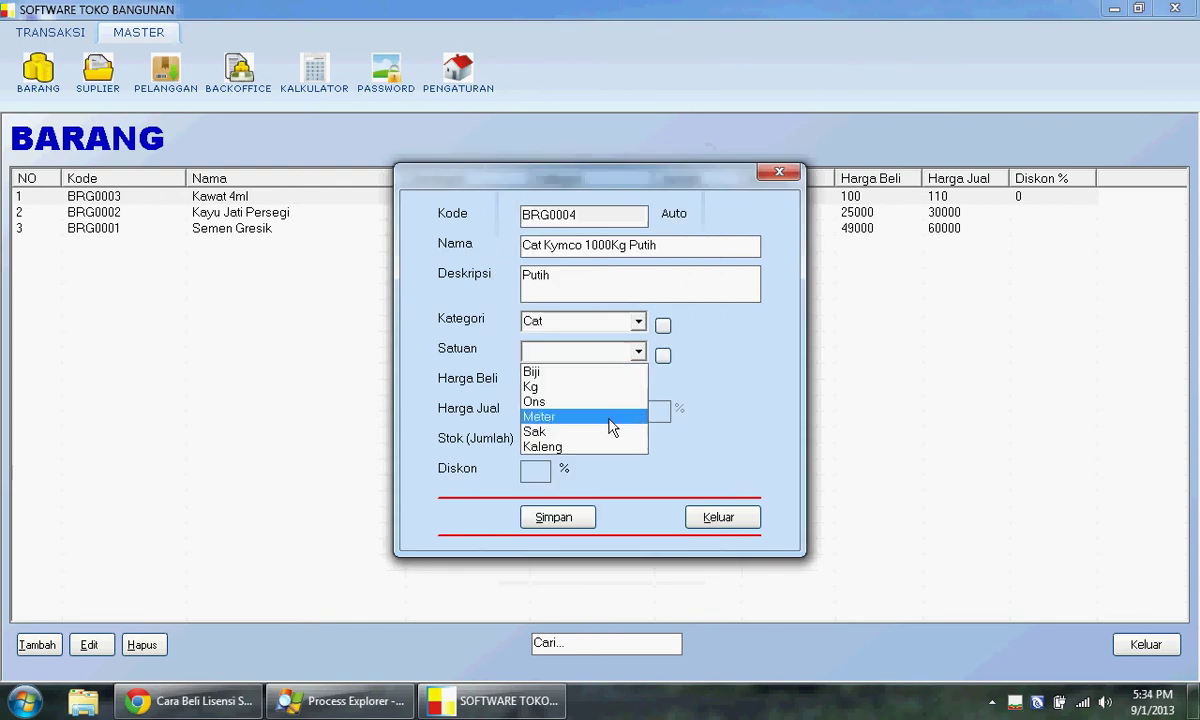
click(603, 446)
Set the paint item's purchase price to 25000, selling price to 30000 and stock to 0, and save it.
click(556, 390)
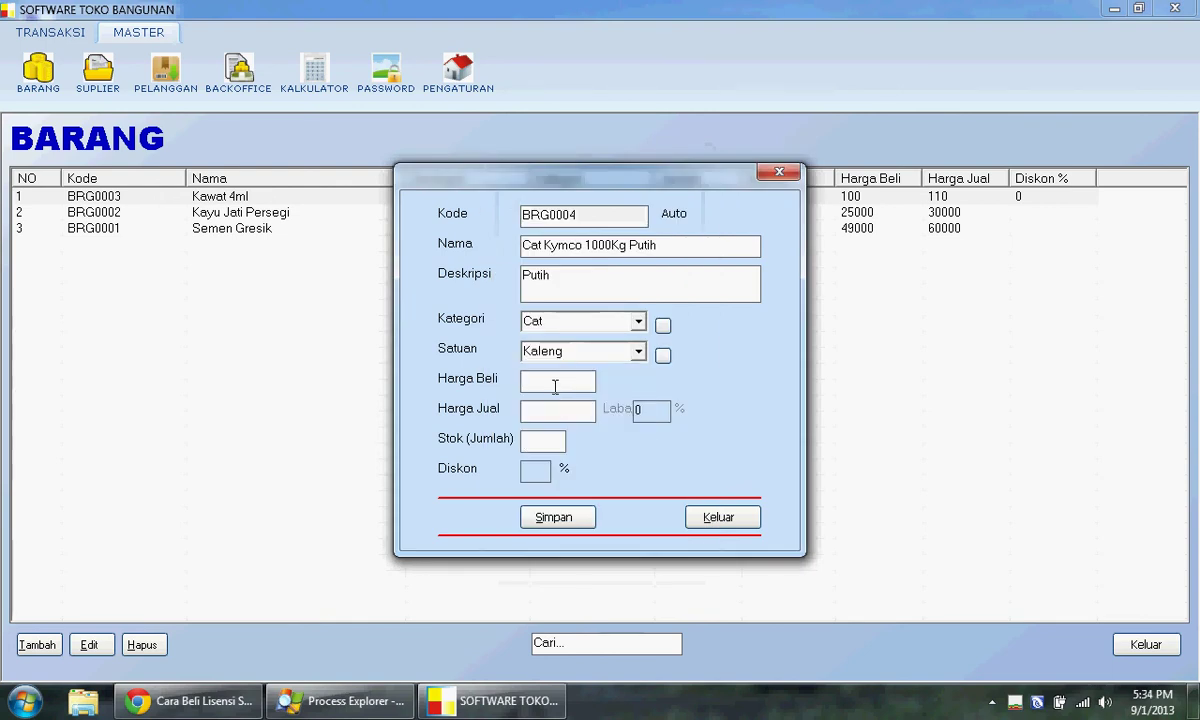
text(25000)
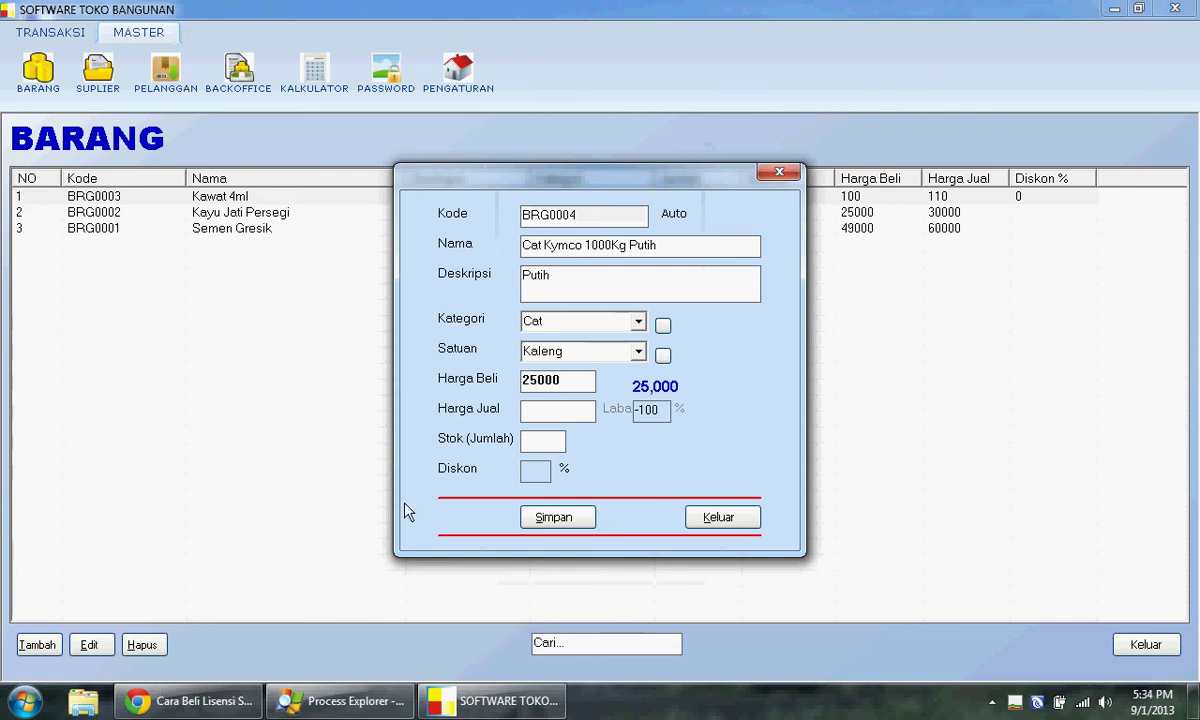
click(540, 407)
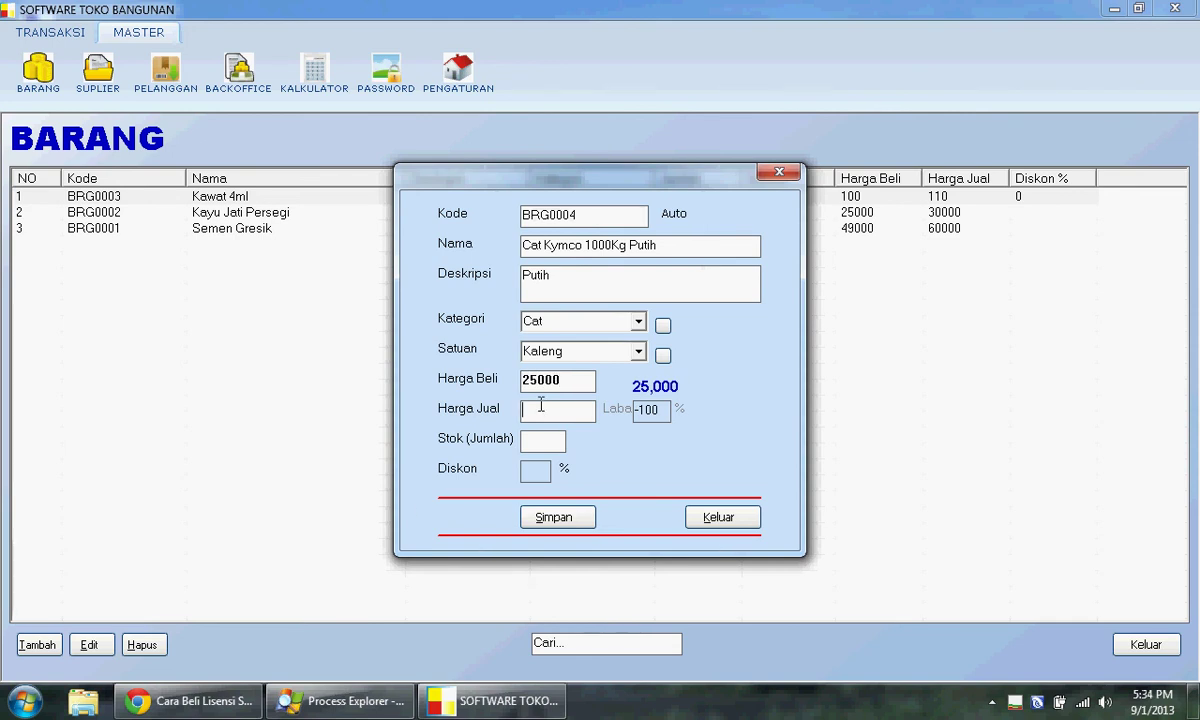
text(30000)
click(543, 441)
text(0)
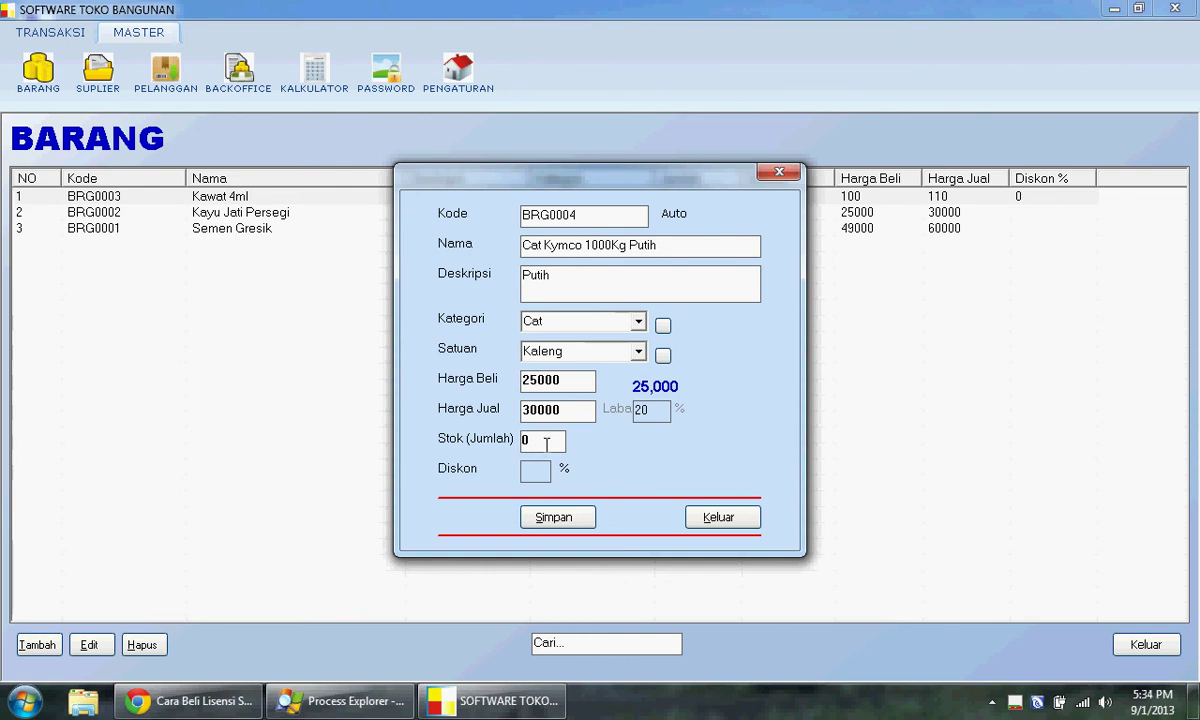
click(577, 517)
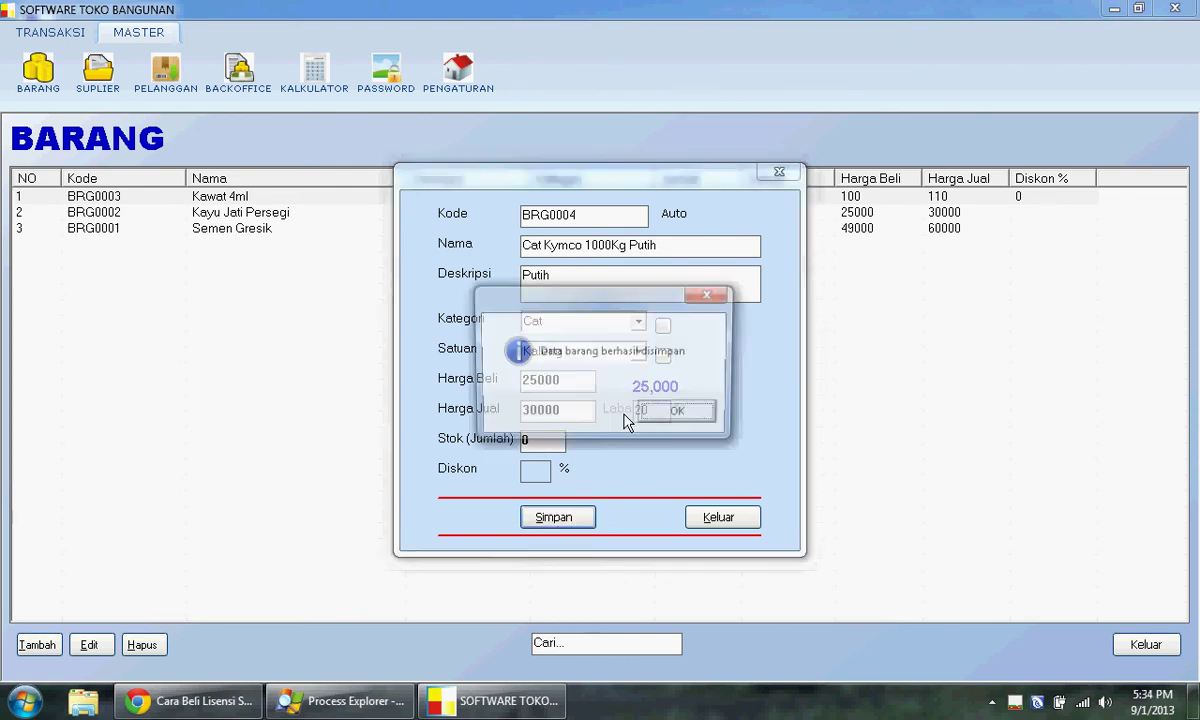
click(676, 411)
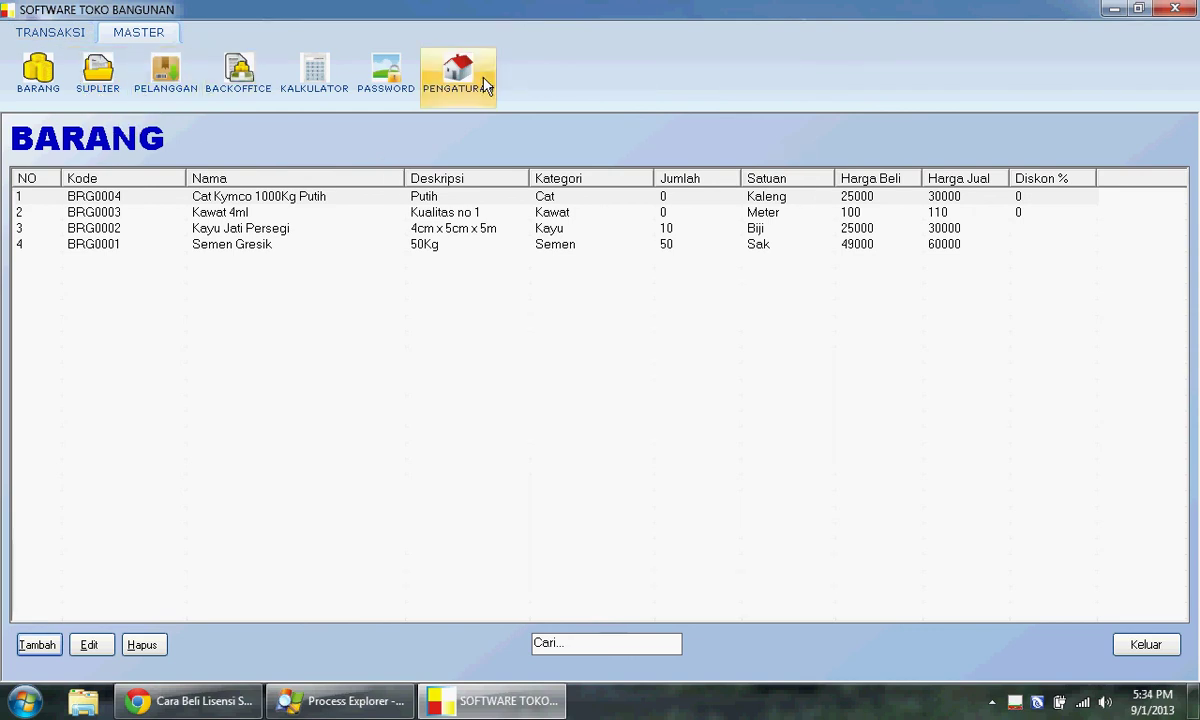
Open the Pengaturan settings and review the receipt header and footer note texts.
click(488, 108)
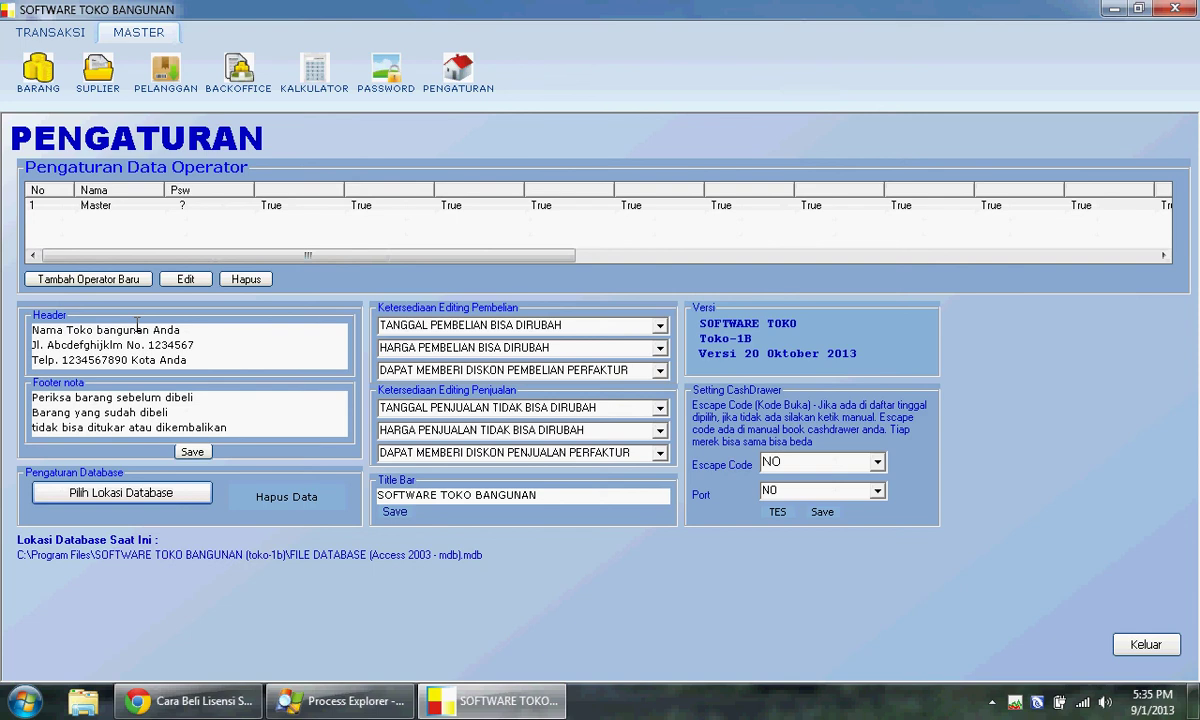
drag(190, 337, 136, 331)
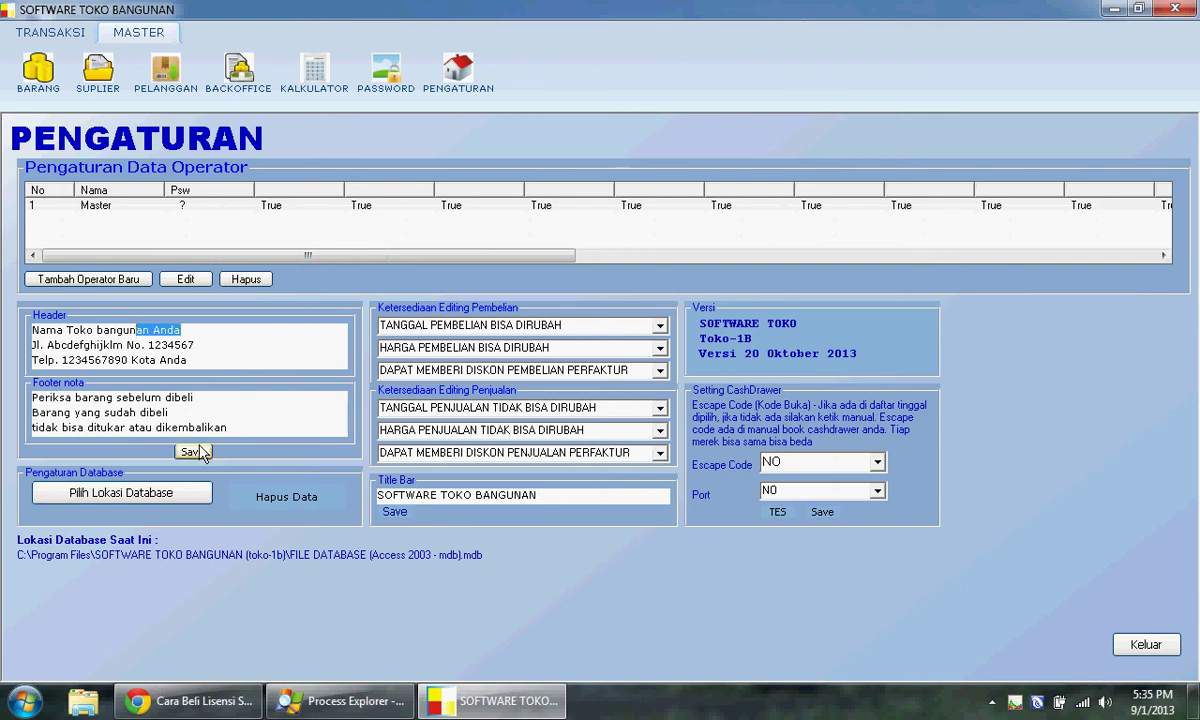
click(208, 405)
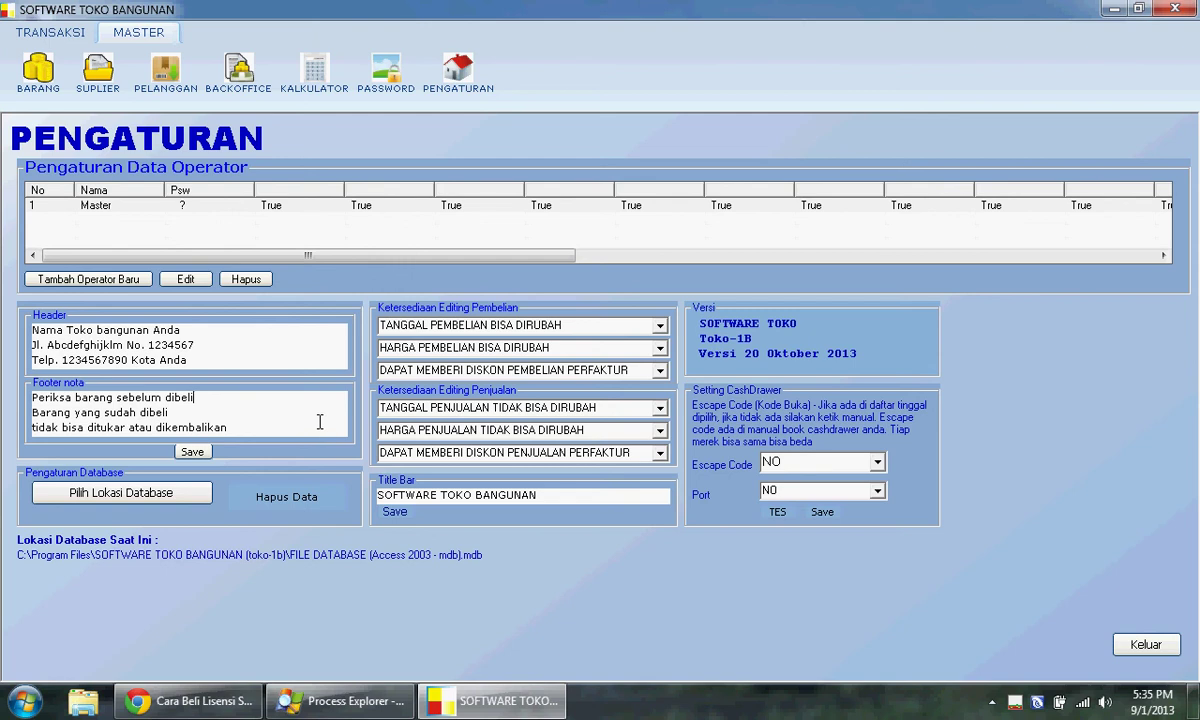
Examine the options that allow or block editing of the selling price during sales, and close the settings page.
click(658, 431)
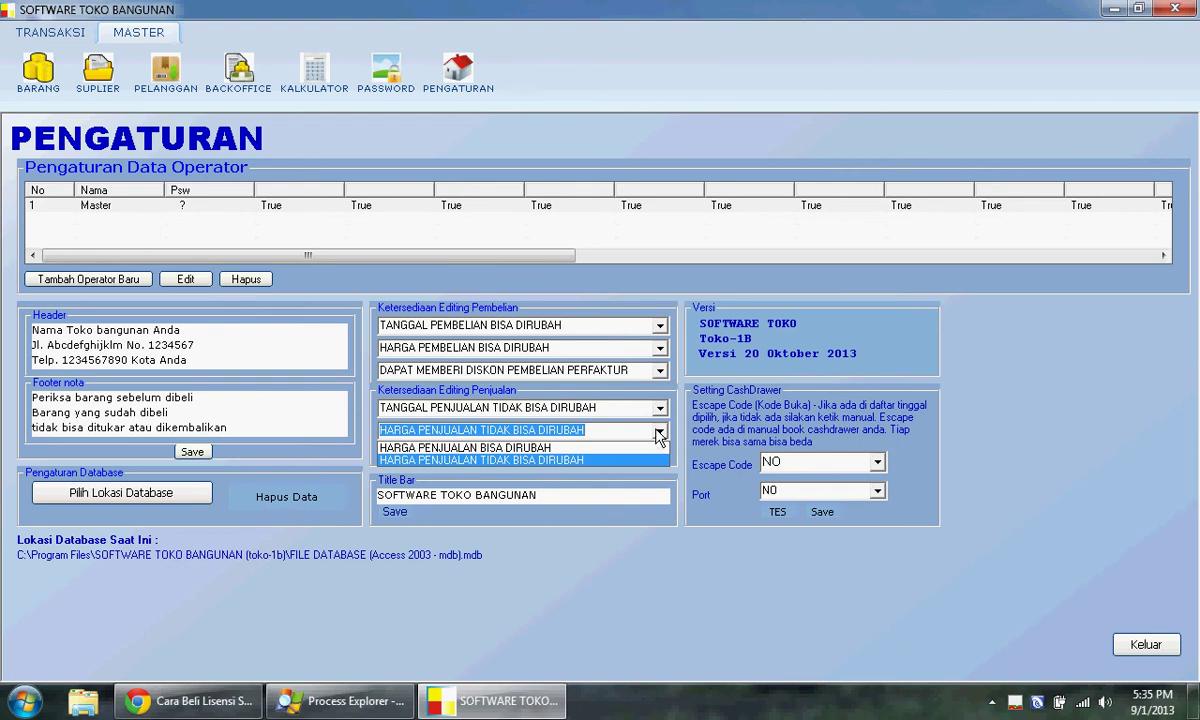
click(658, 433)
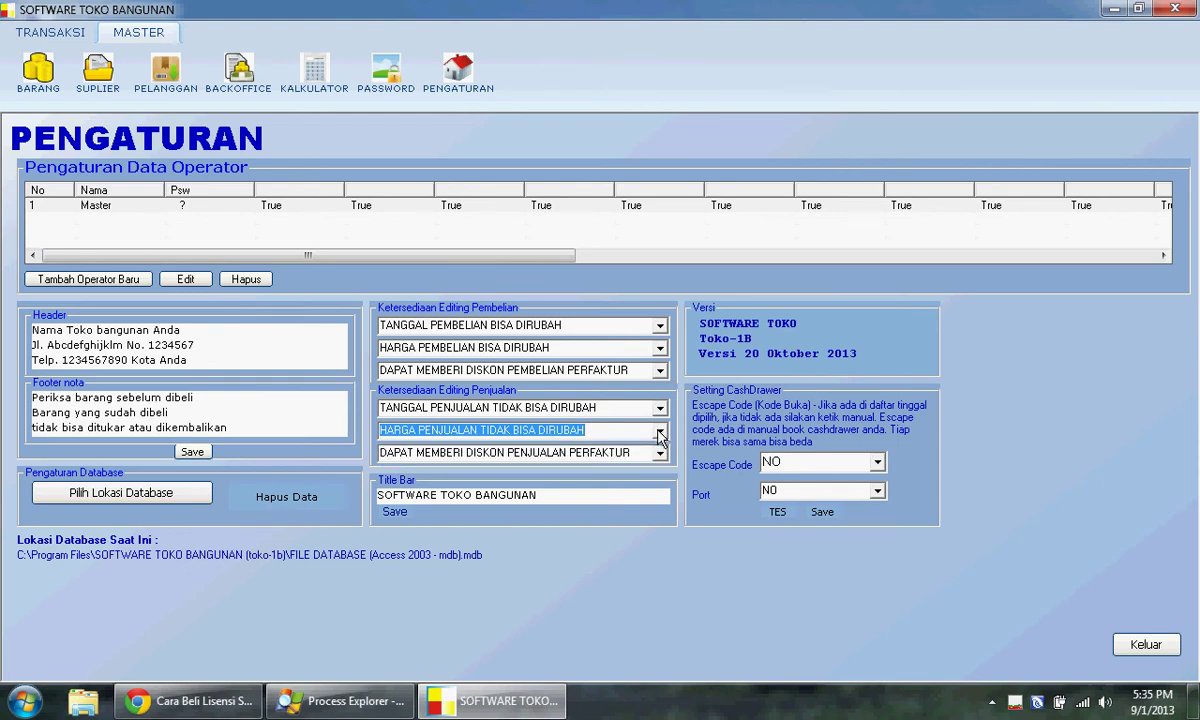
click(659, 433)
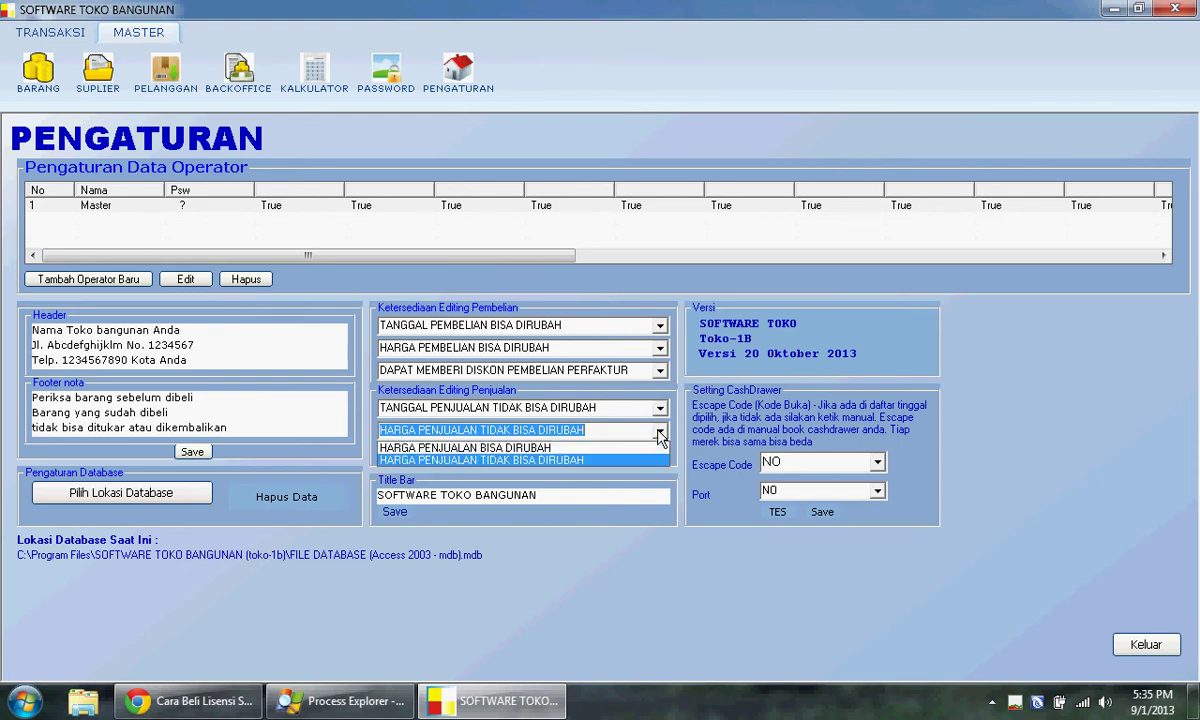
click(659, 433)
click(659, 433)
click(659, 433)
click(659, 433)
click(659, 433)
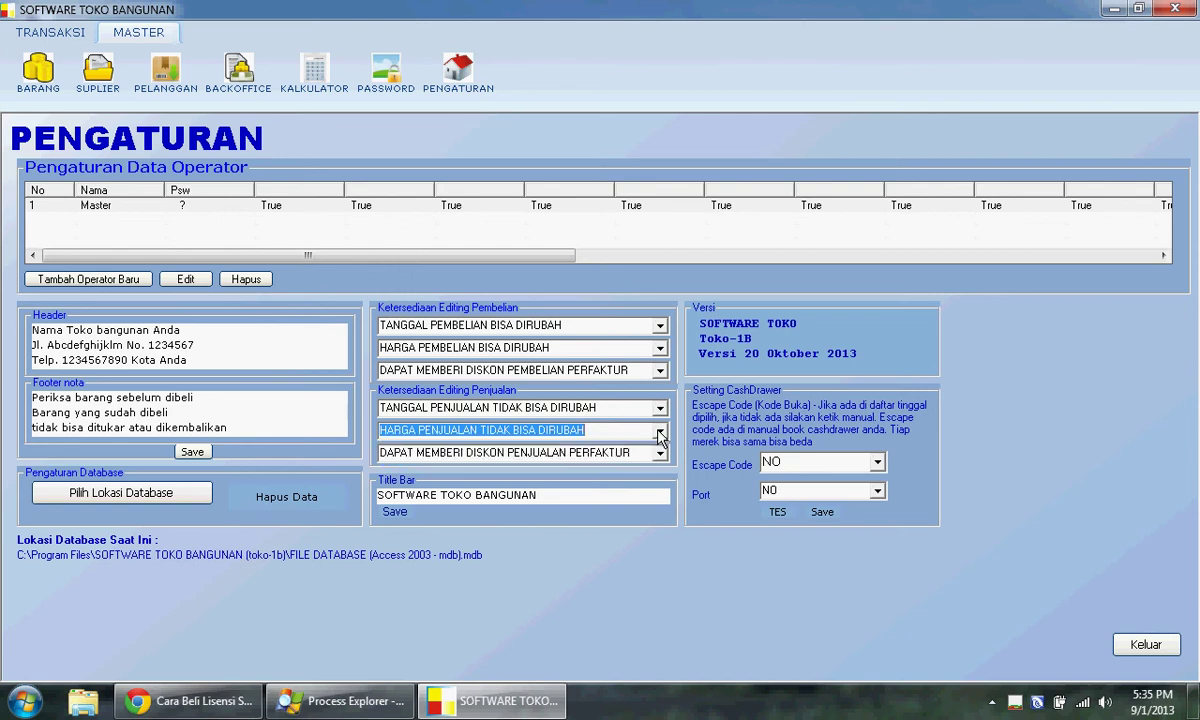
click(659, 433)
click(1166, 650)
click(1142, 646)
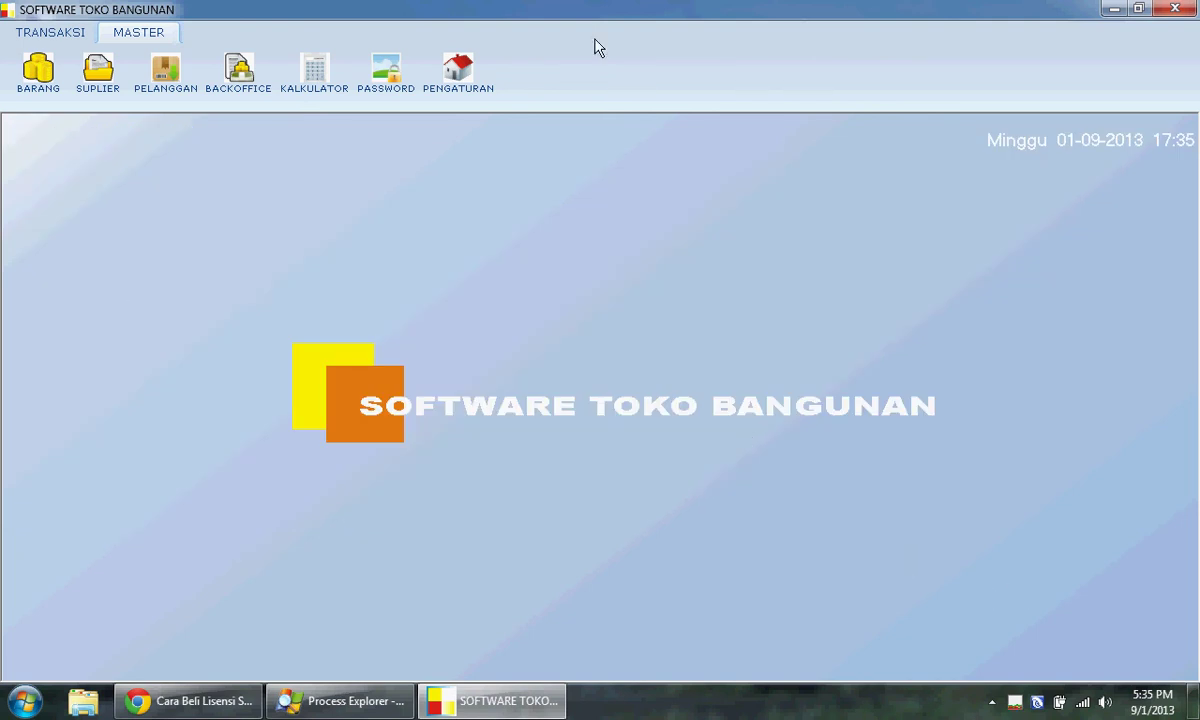
Start a new cash purchase with the Pembelian (Kasir) entry form.
click(18, 30)
click(30, 82)
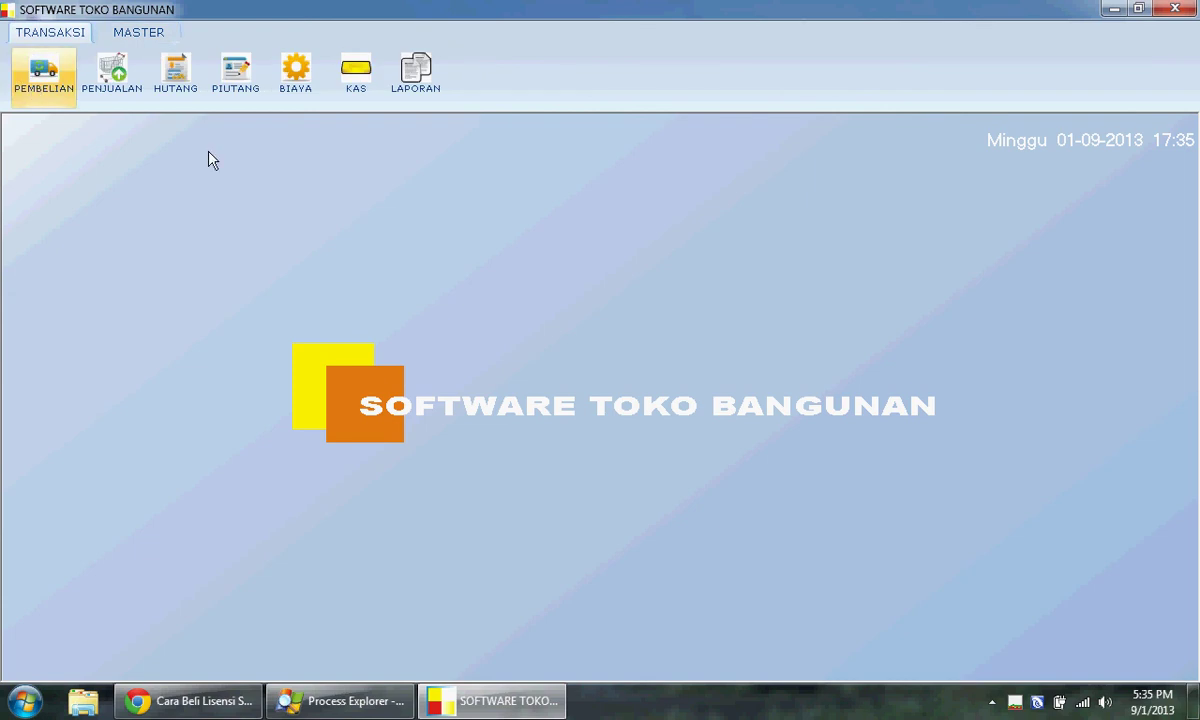
click(383, 230)
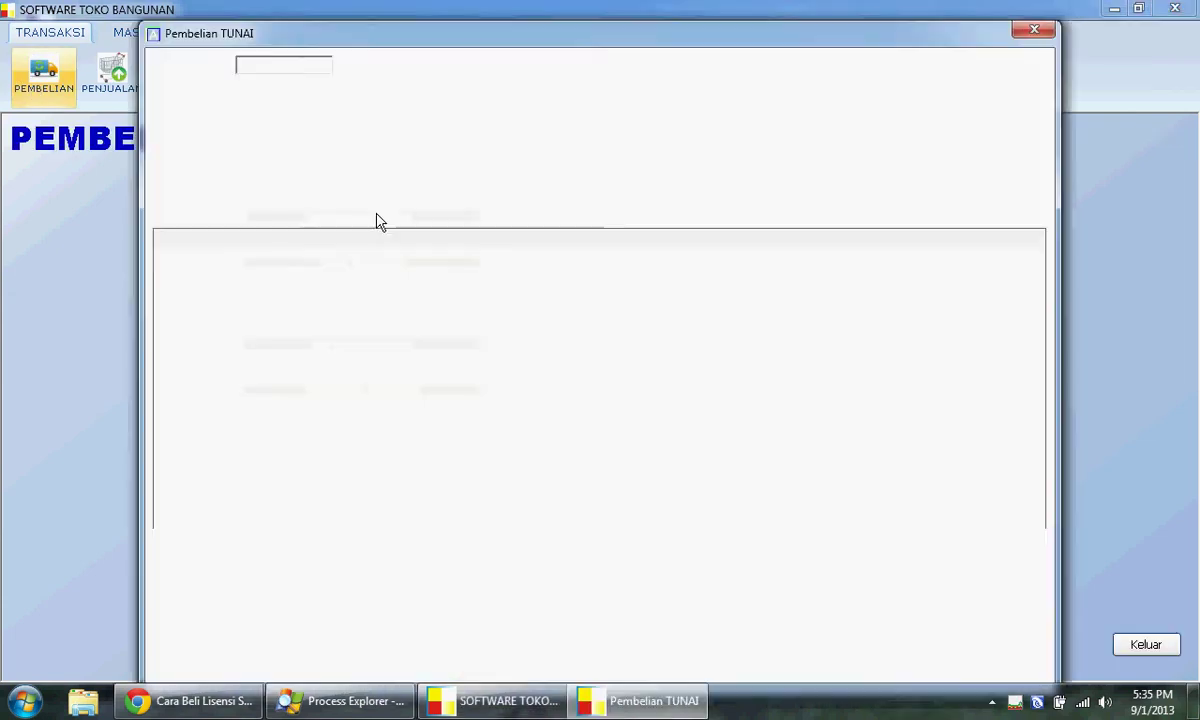
Add 100 cans of Cat Kymco 1000Kg Putih to the purchase.
key(F1)
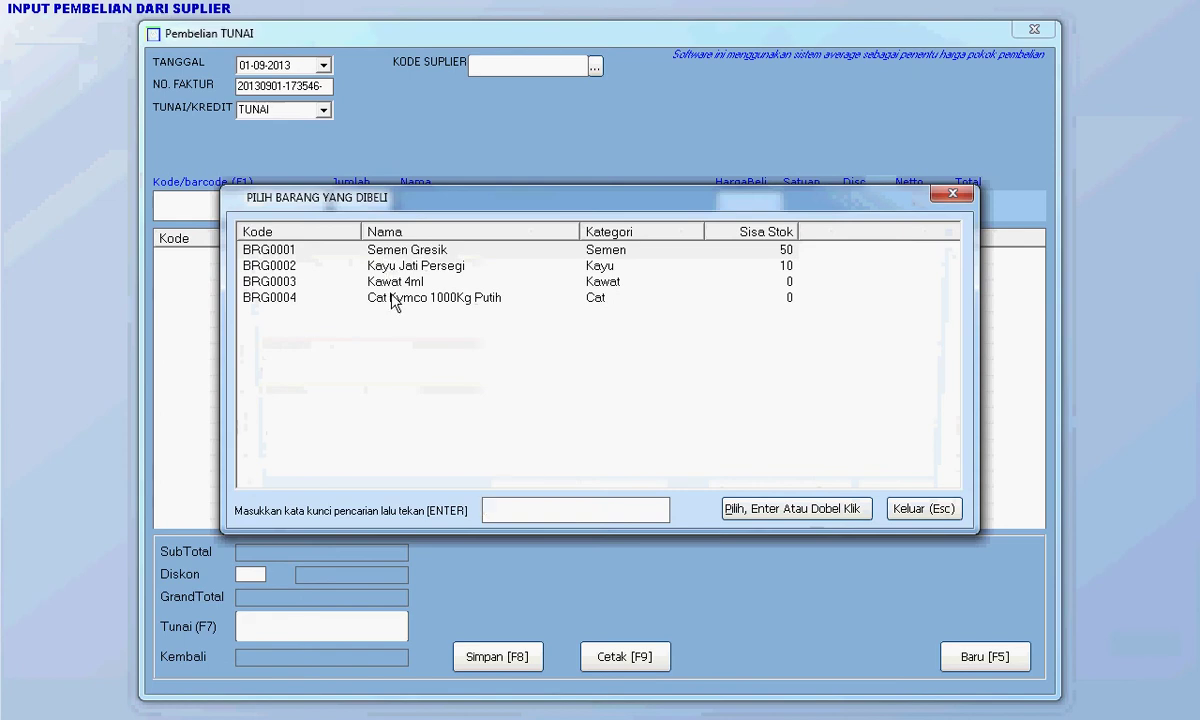
double_click(394, 298)
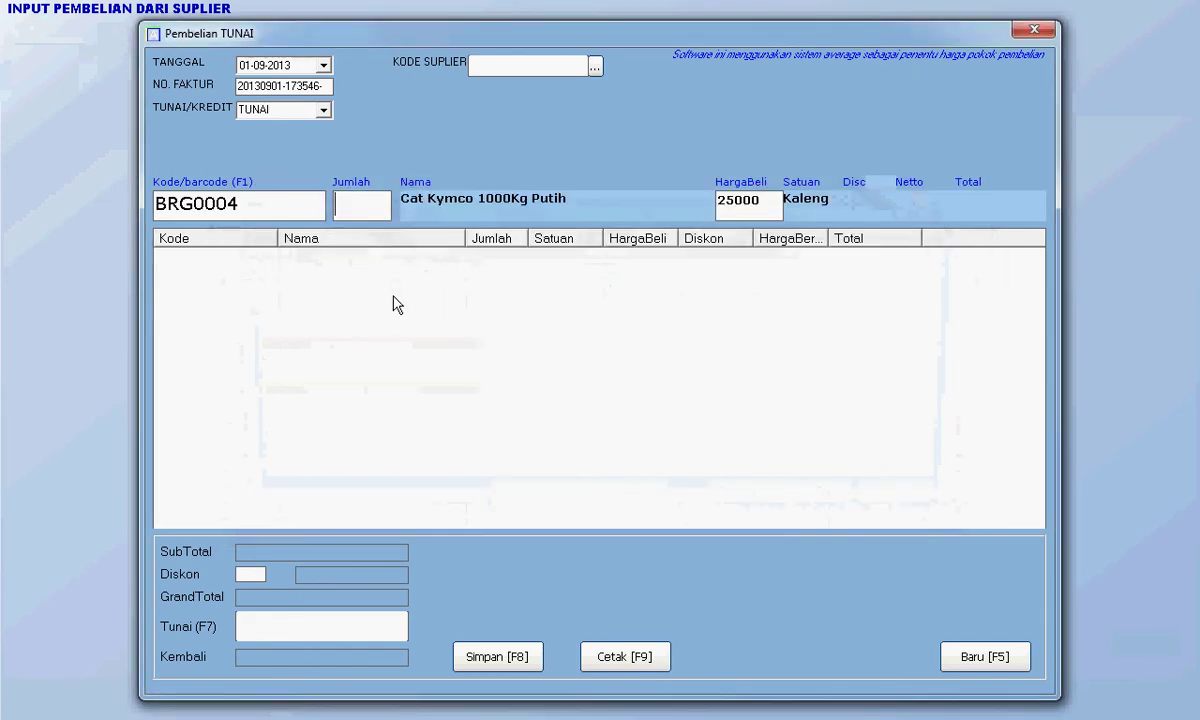
text(100)
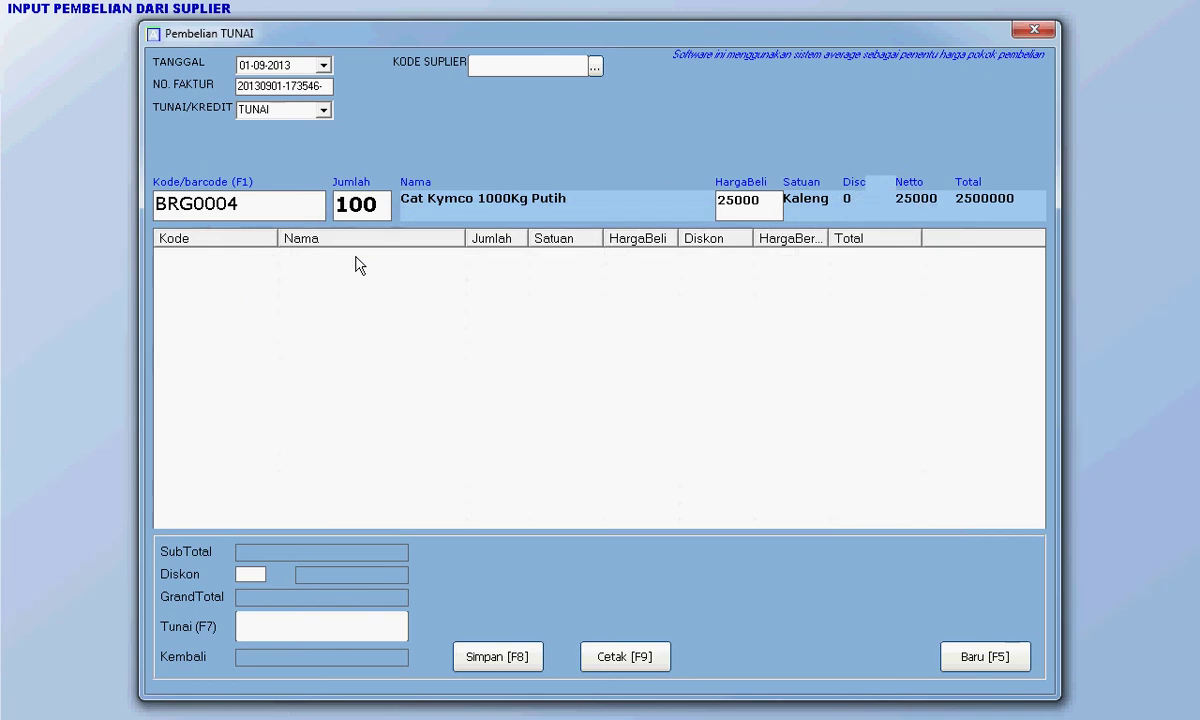
key(Return)
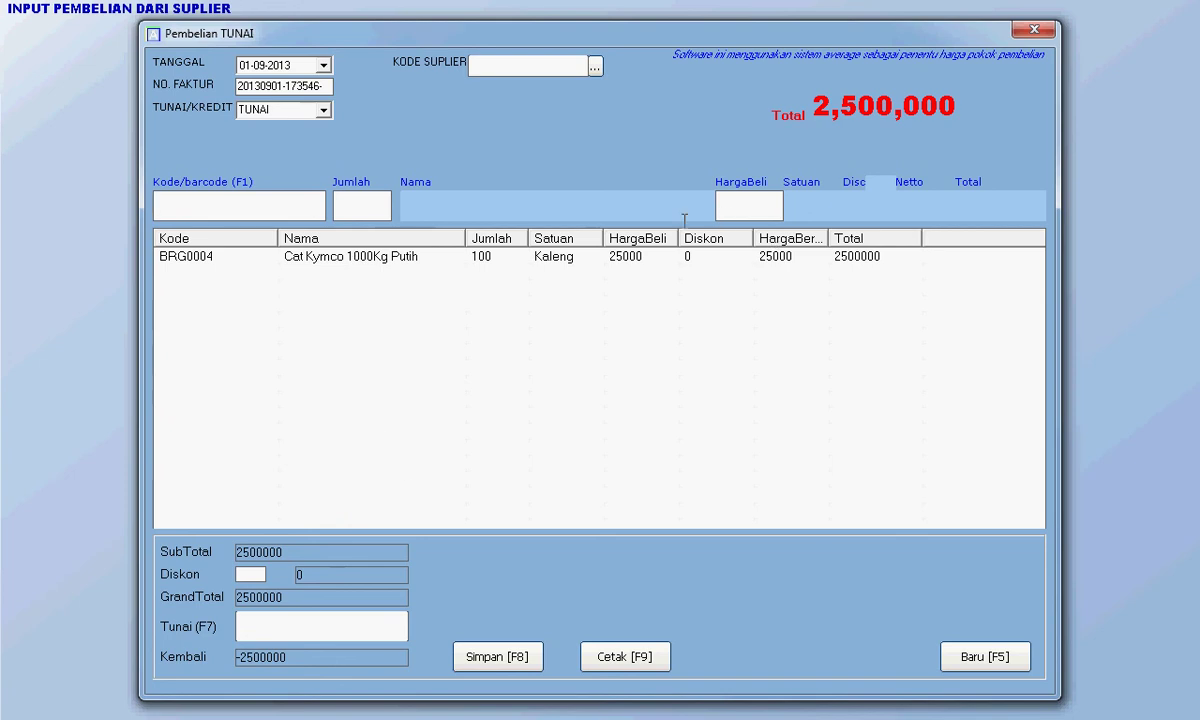
Cancel the Cat Kymco 1000Kg Putih line in the purchase list.
click(557, 260)
click(566, 265)
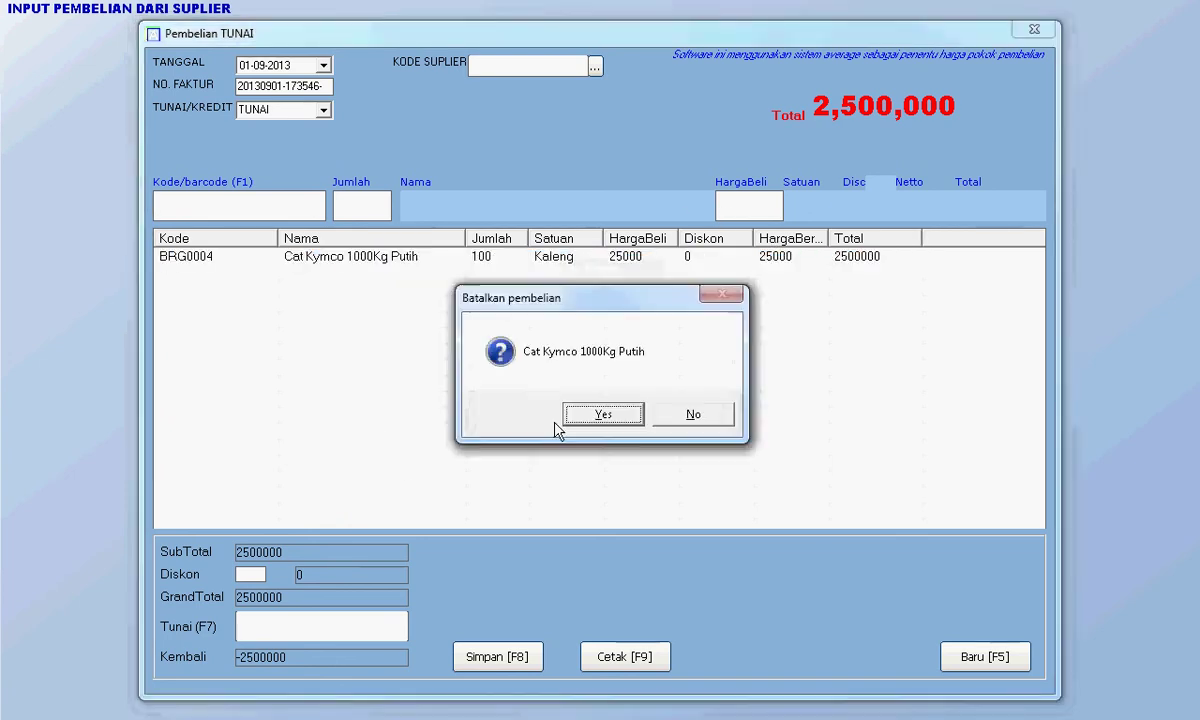
click(570, 416)
Add Cat Kymco 1000Kg Putih to the purchase with quantity 100 and a purchase price of 25000.
key(F1)
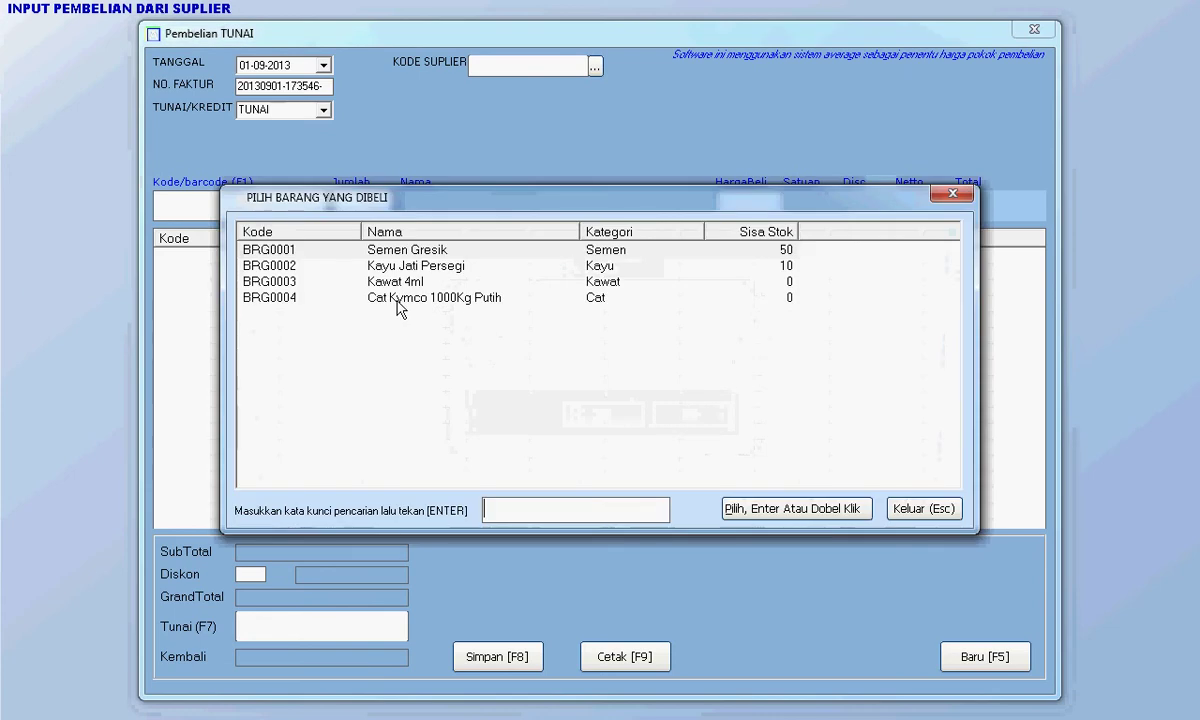
double_click(398, 301)
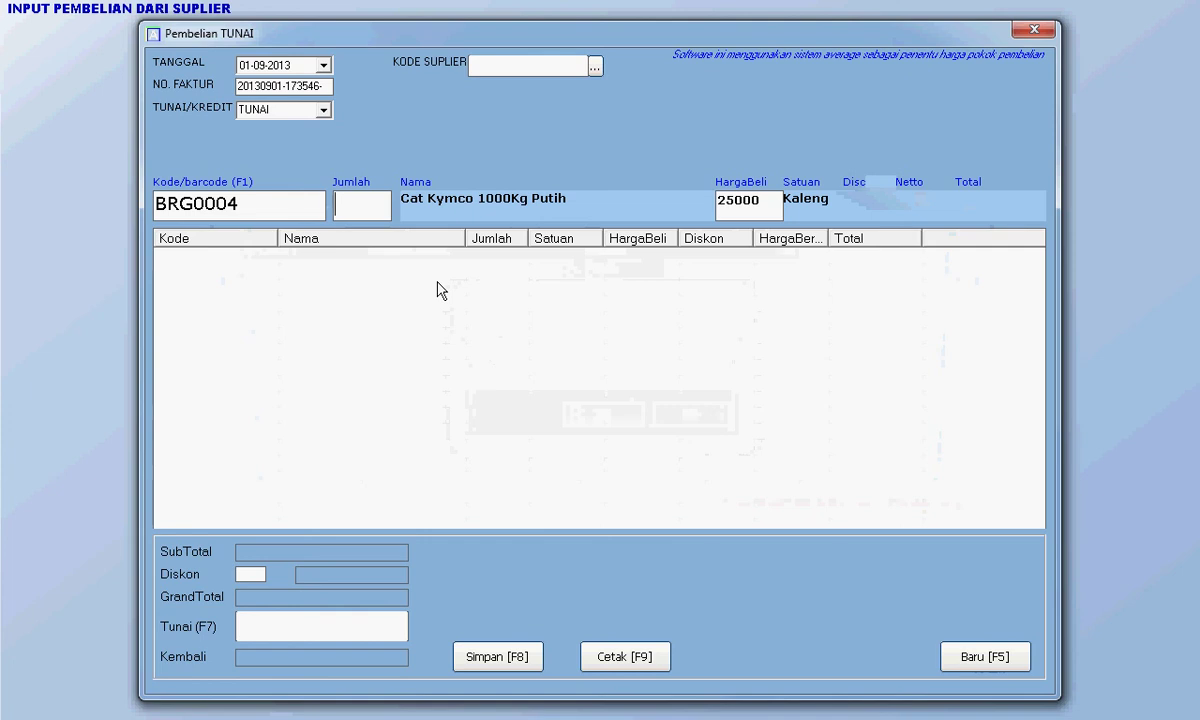
text(100)
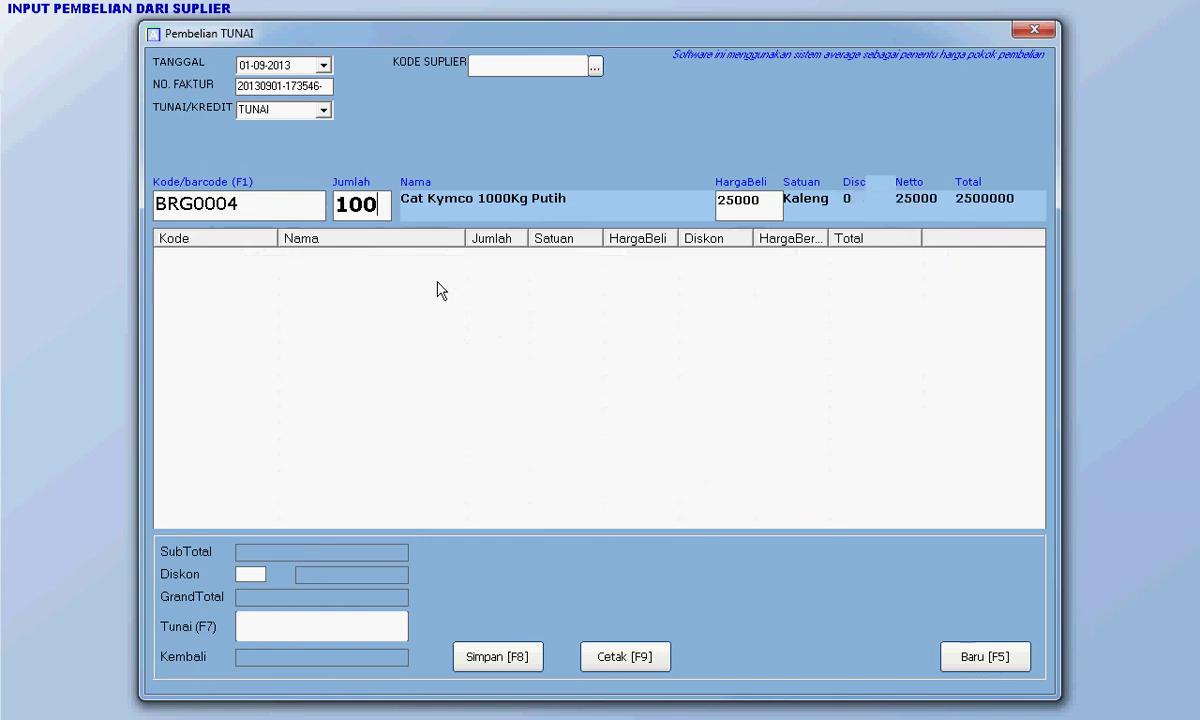
key(Return)
drag(733, 201, 724, 201)
text(1)
key(ctrl+z)
click(764, 202)
key(Return)
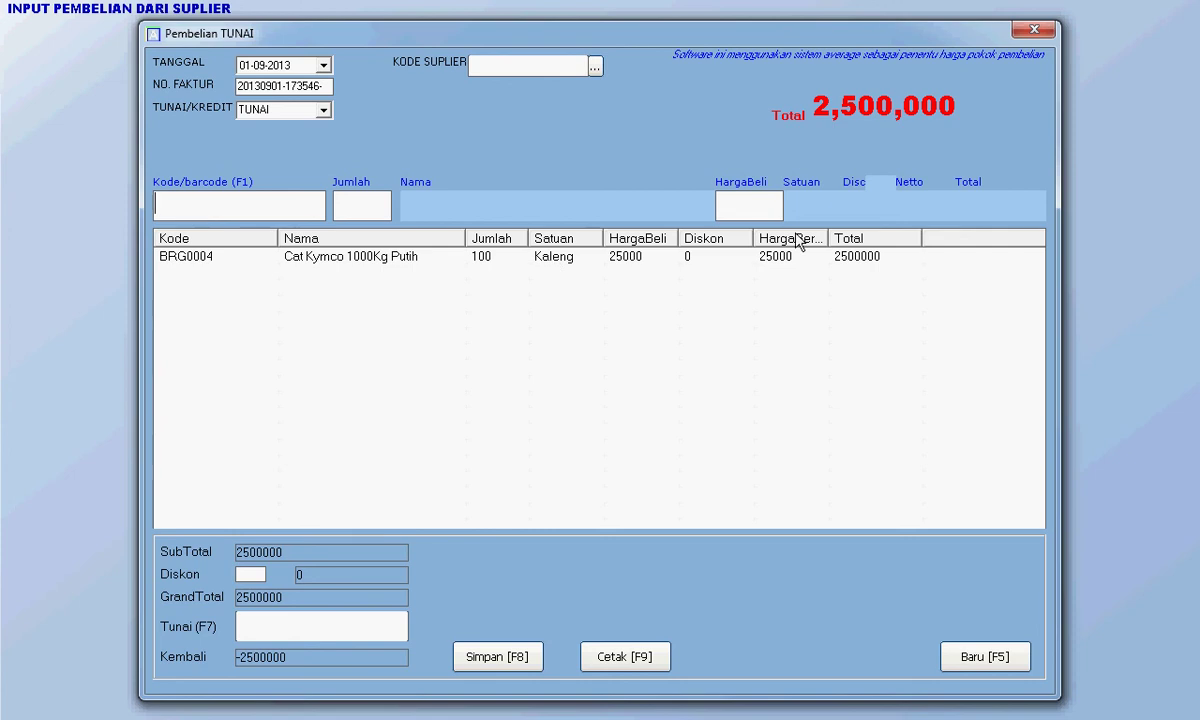
Enter a cash payment of 2500000, save the purchase and close the purchase form.
click(364, 619)
text(2)
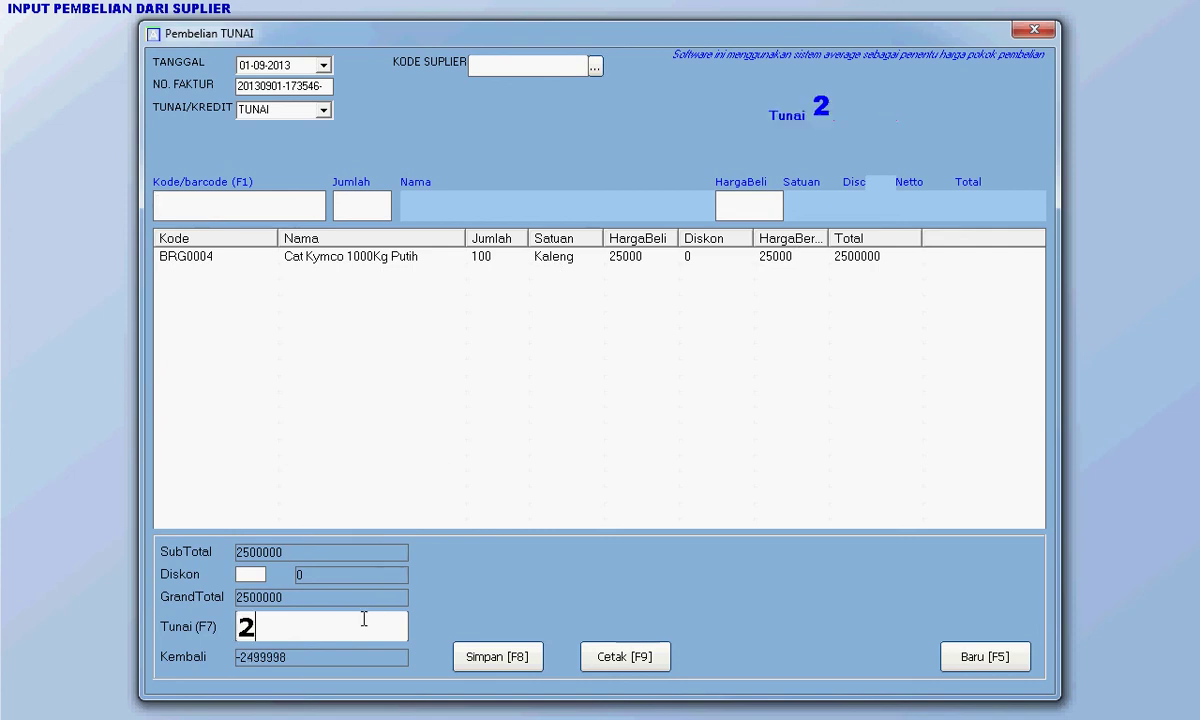
text(500000)
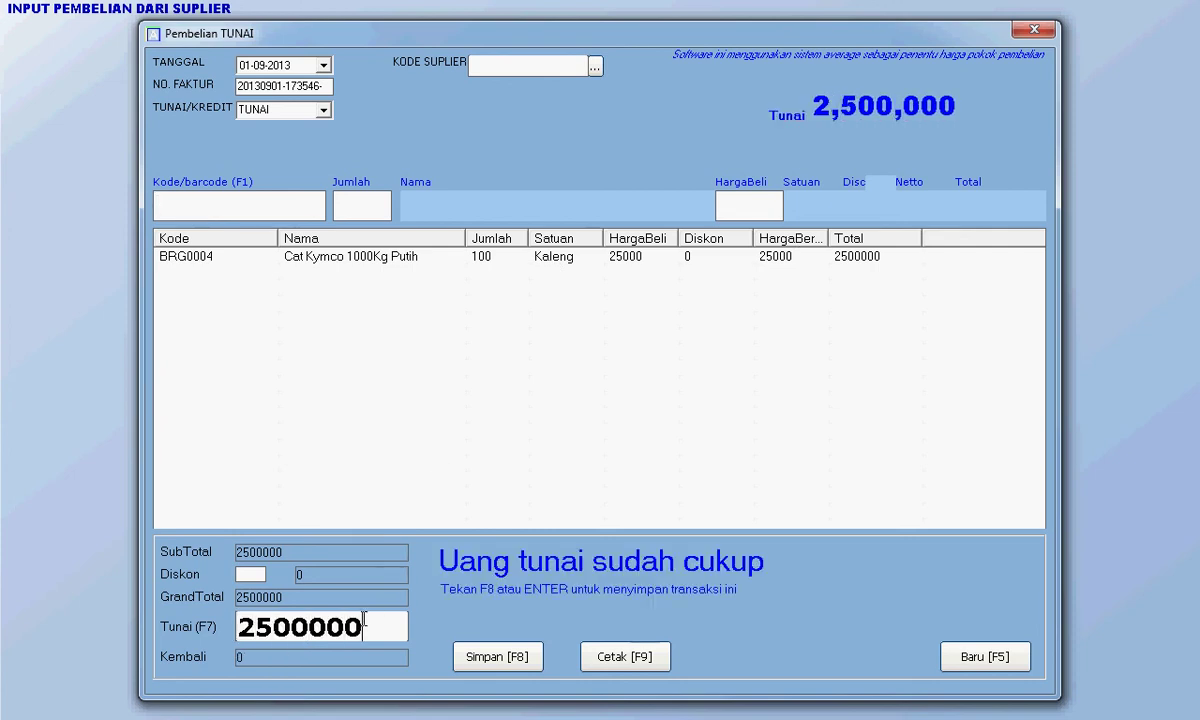
click(490, 656)
click(1034, 28)
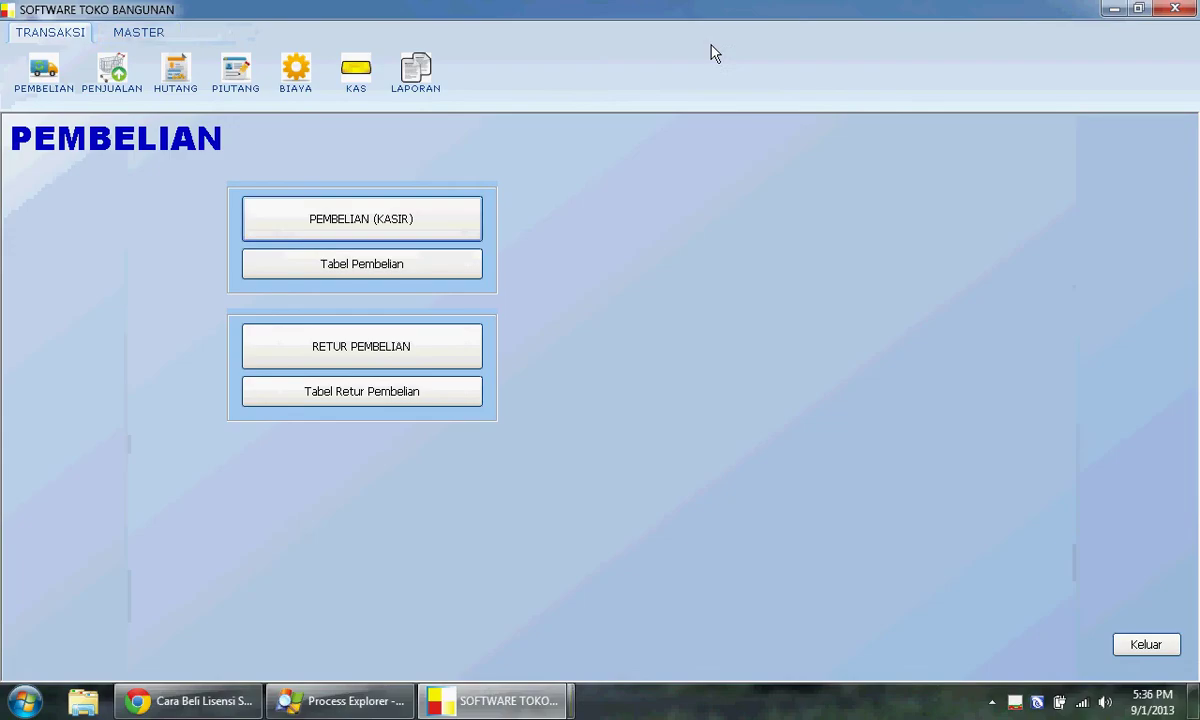
Check the stock quantity of Cat Kymco 1000Kg Putih in the Barang list.
click(139, 32)
click(40, 70)
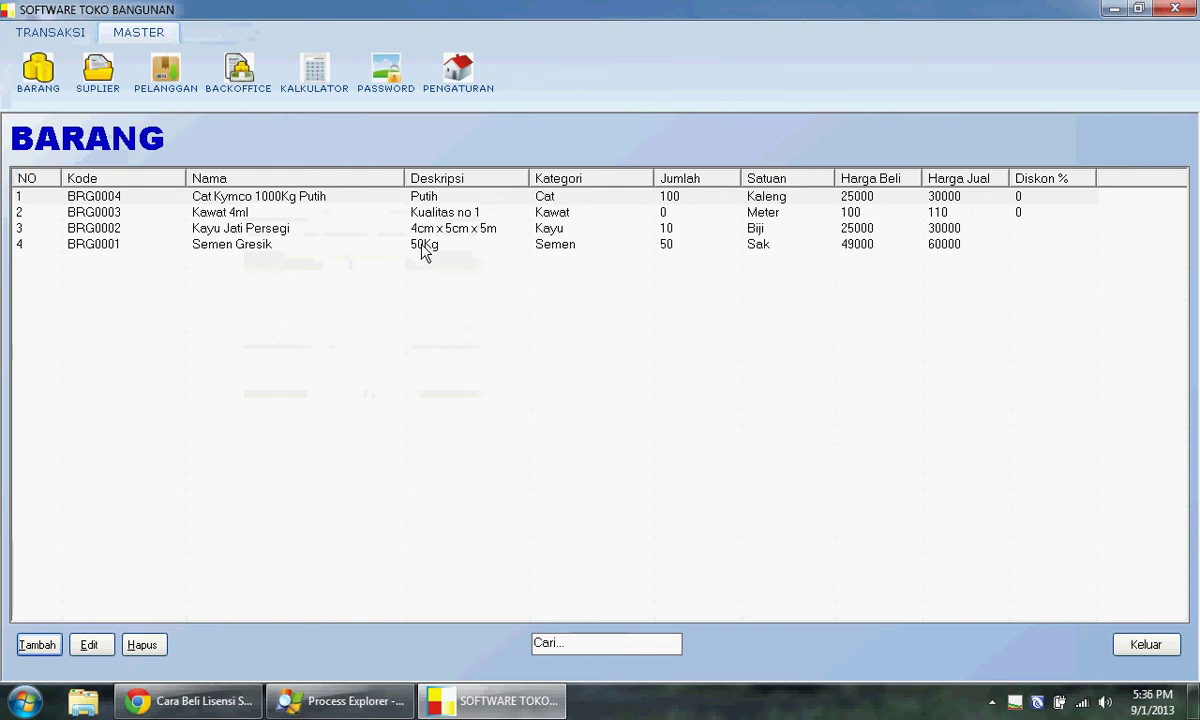
click(295, 201)
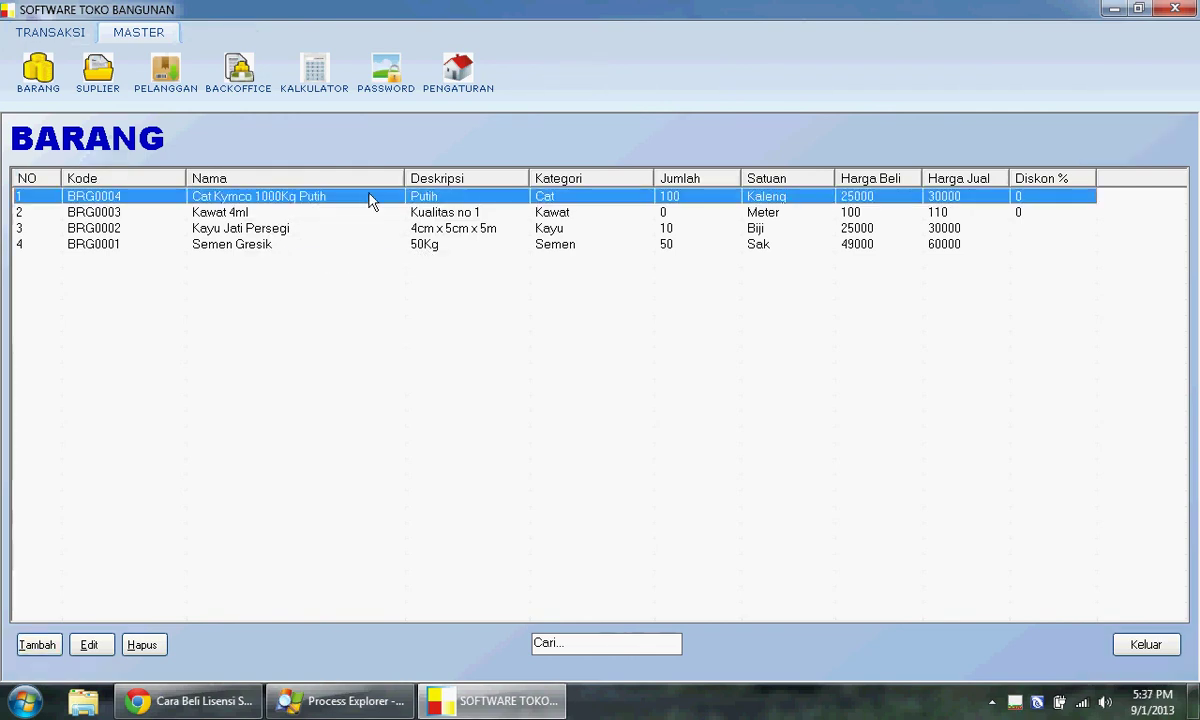
Start a new cash sale with the Penjualan (Kasir) form and view its new-customer form without entering a customer.
click(76, 38)
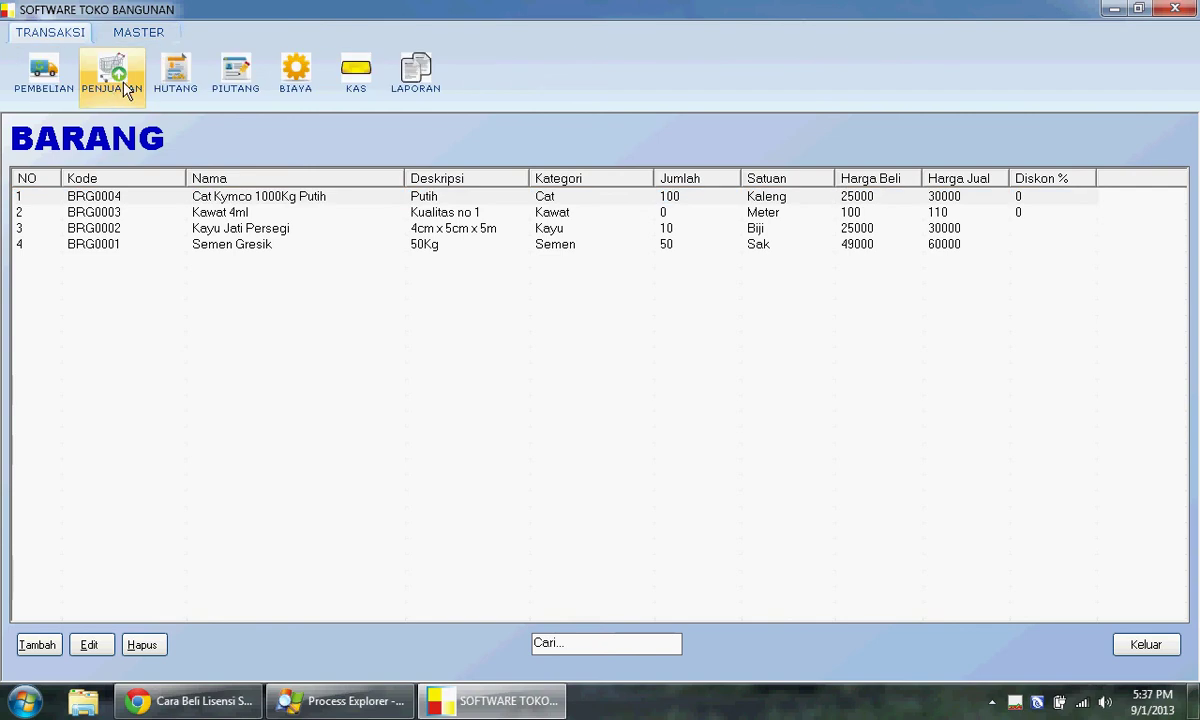
click(112, 88)
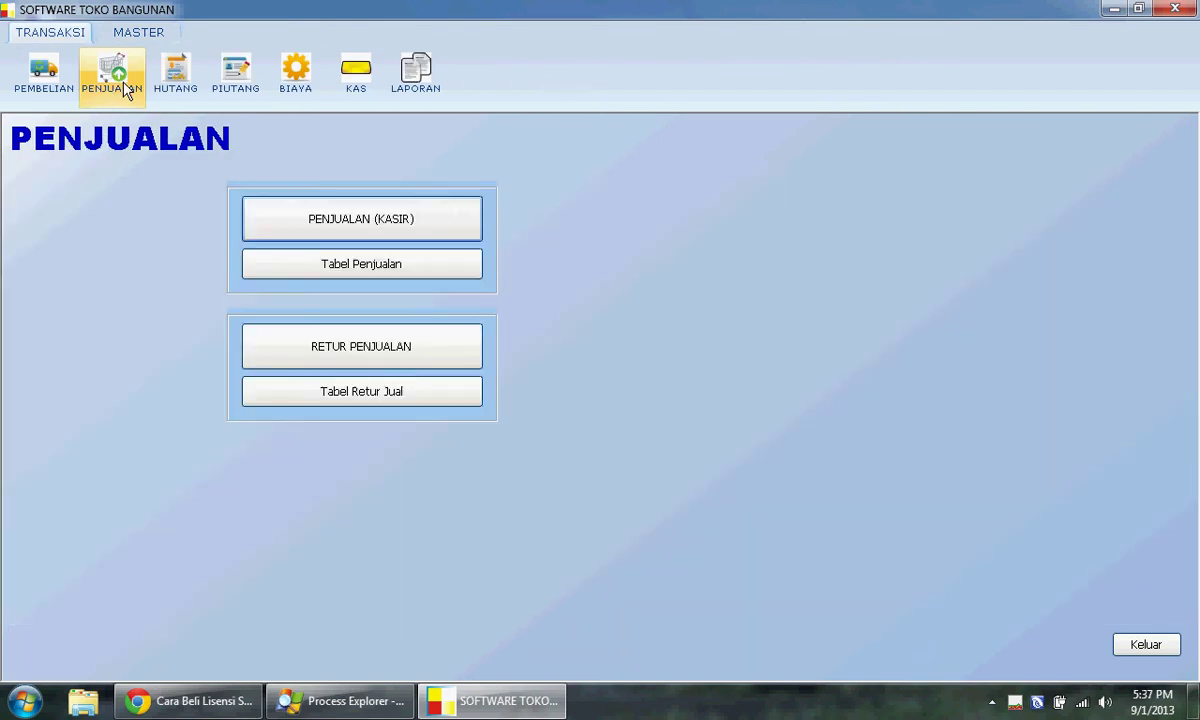
click(385, 233)
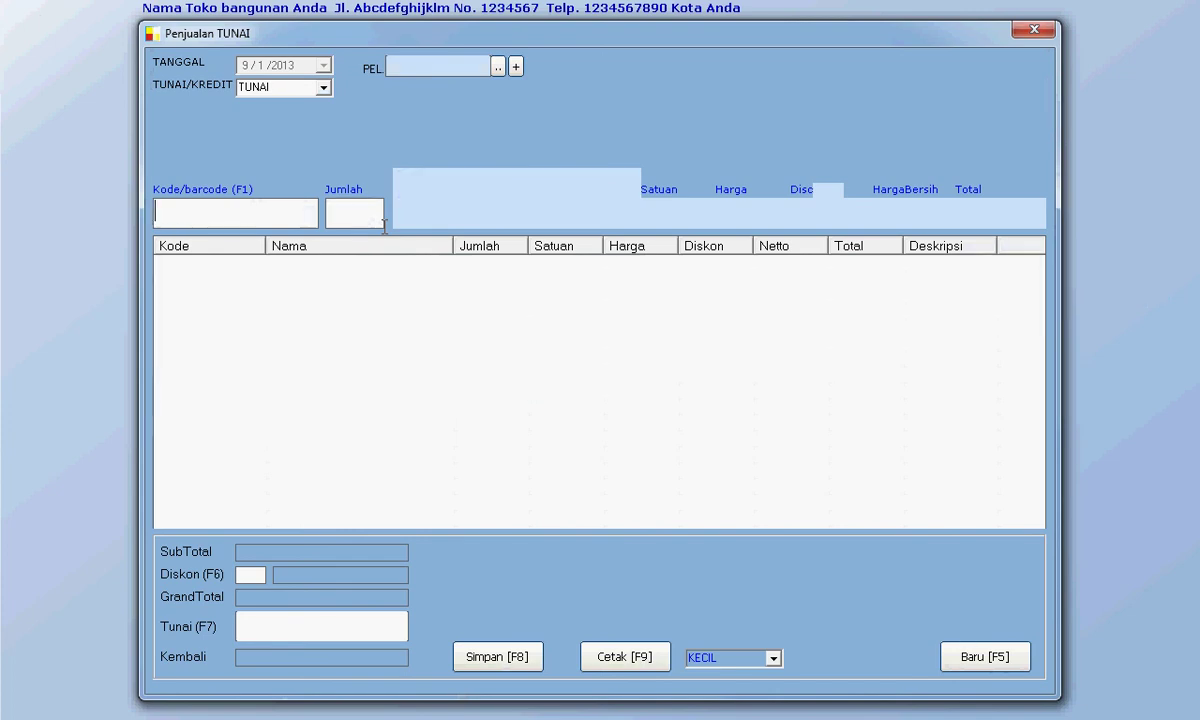
click(516, 66)
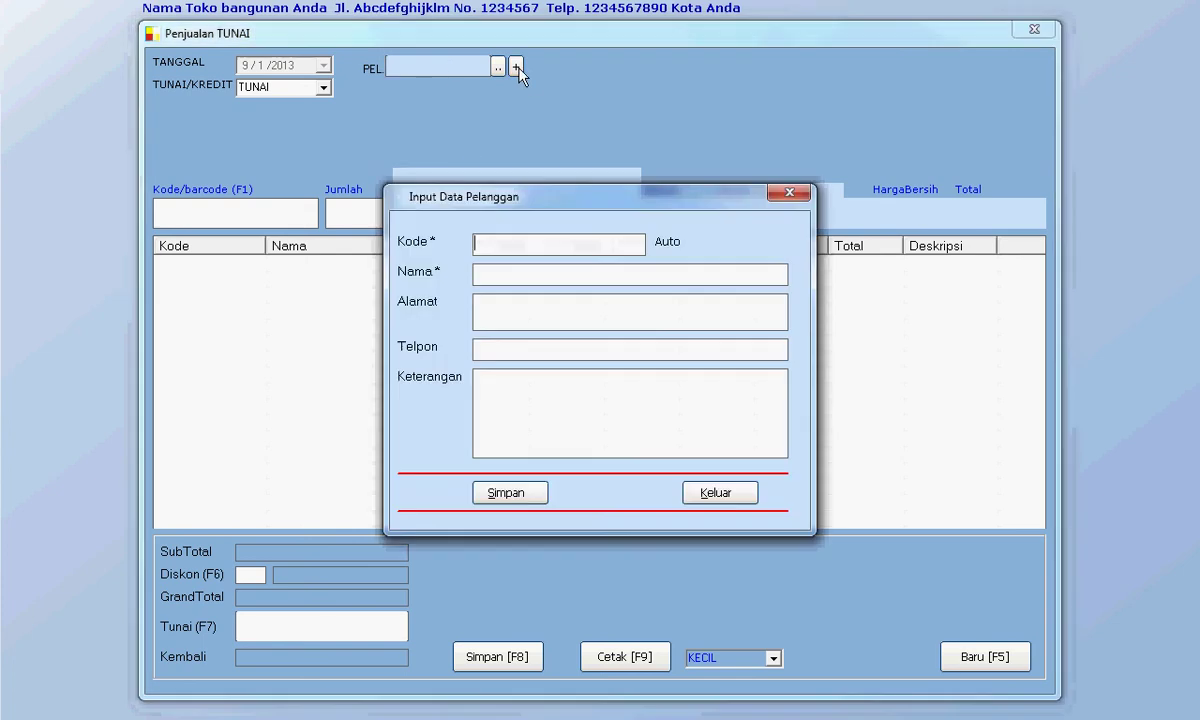
click(793, 193)
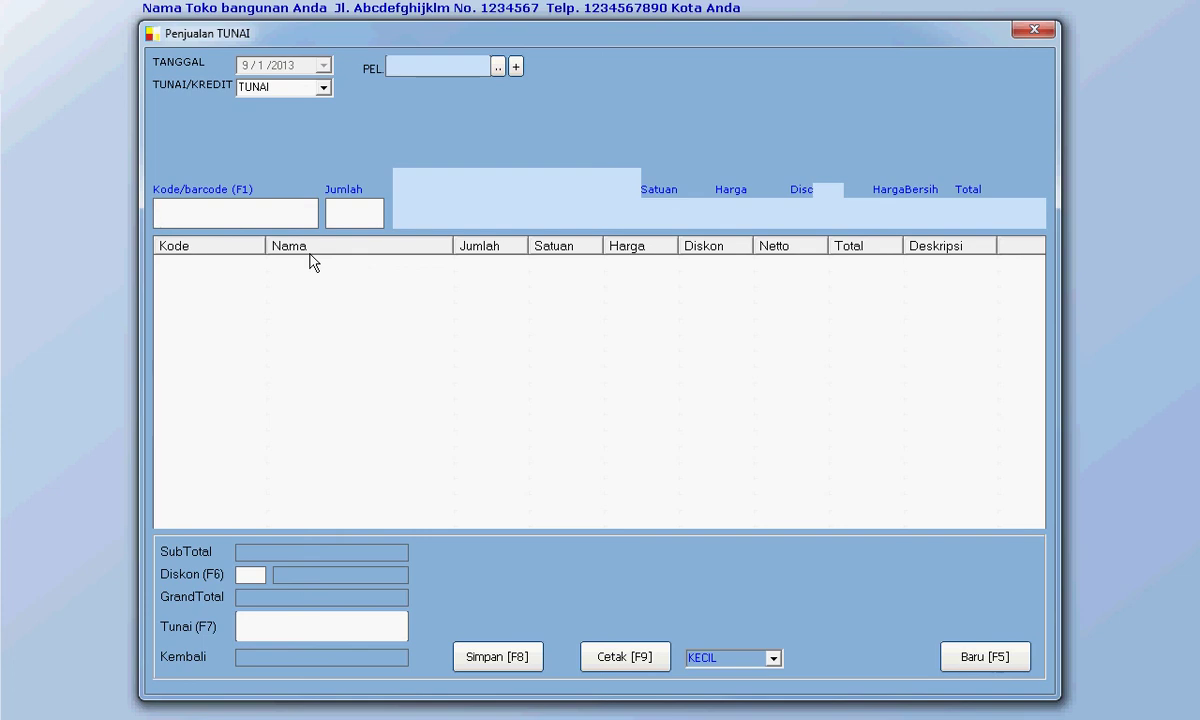
Add Semen Gresik to the cash sale with a quantity of 5.
key(F1)
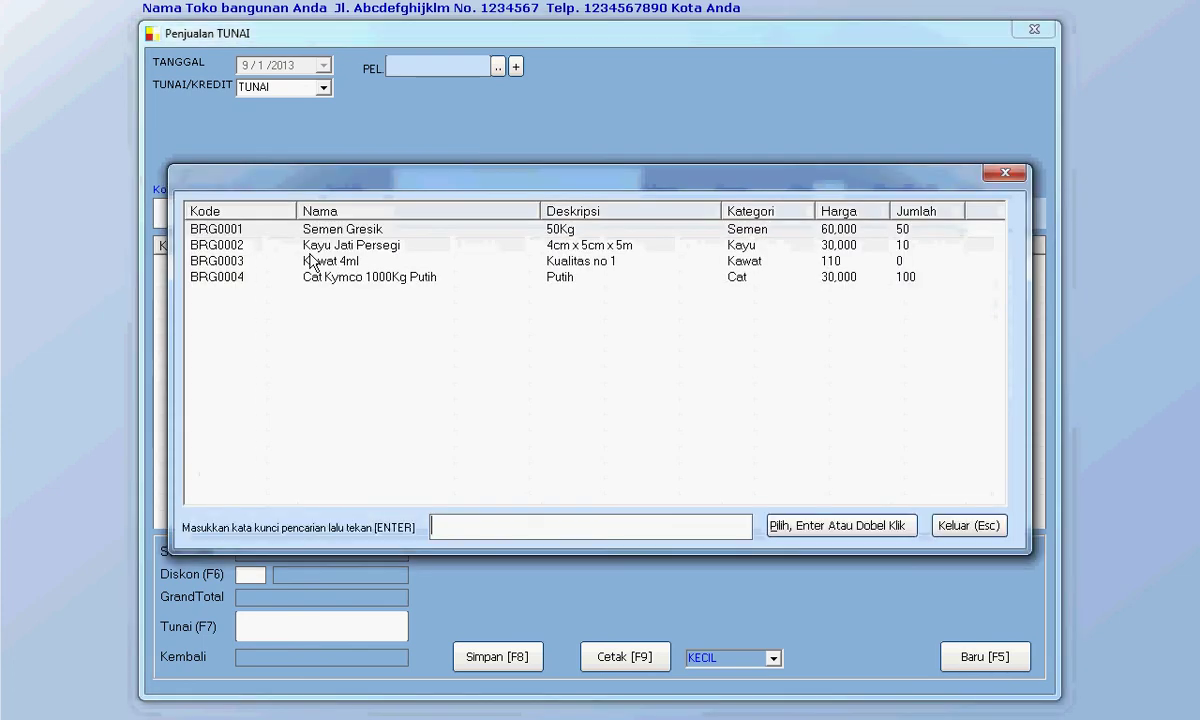
key(Return)
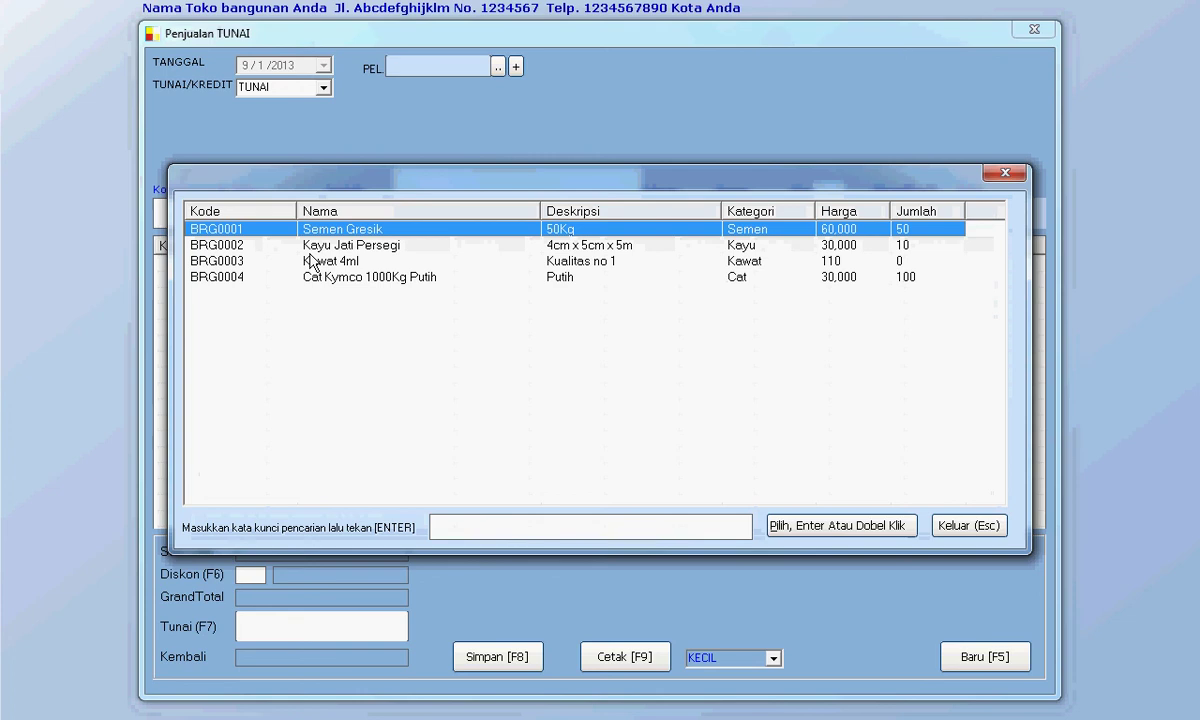
key(Down)
key(Down)
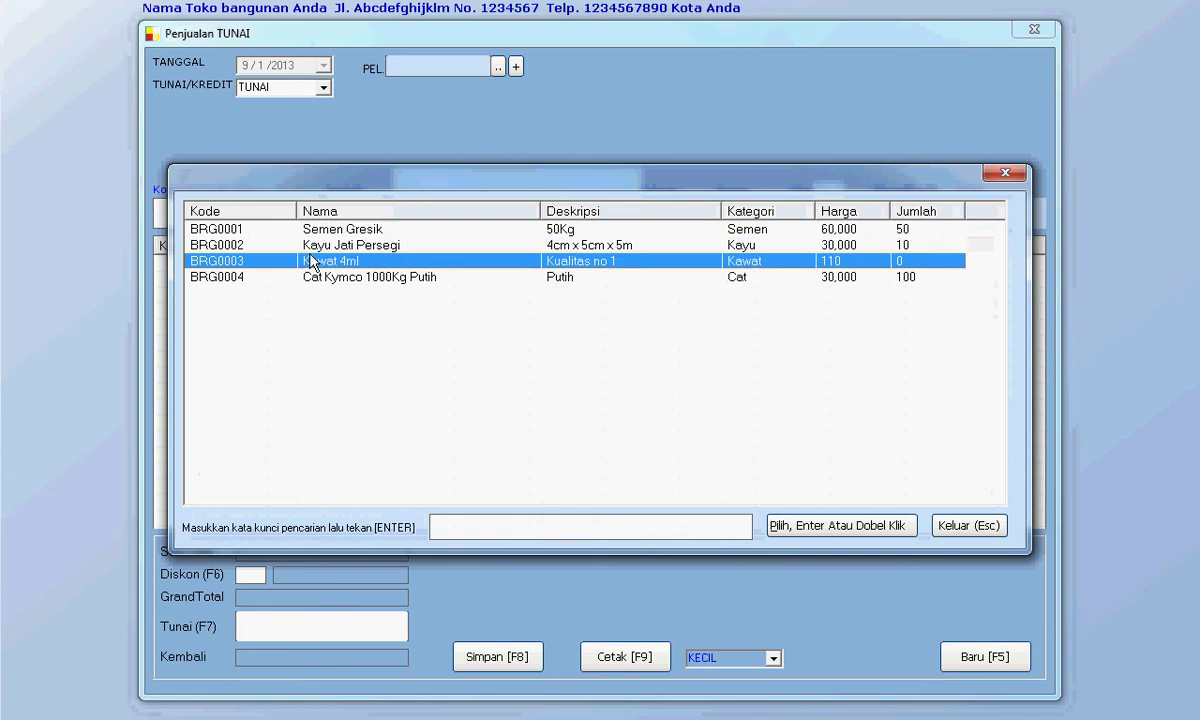
key(Up)
key(Up)
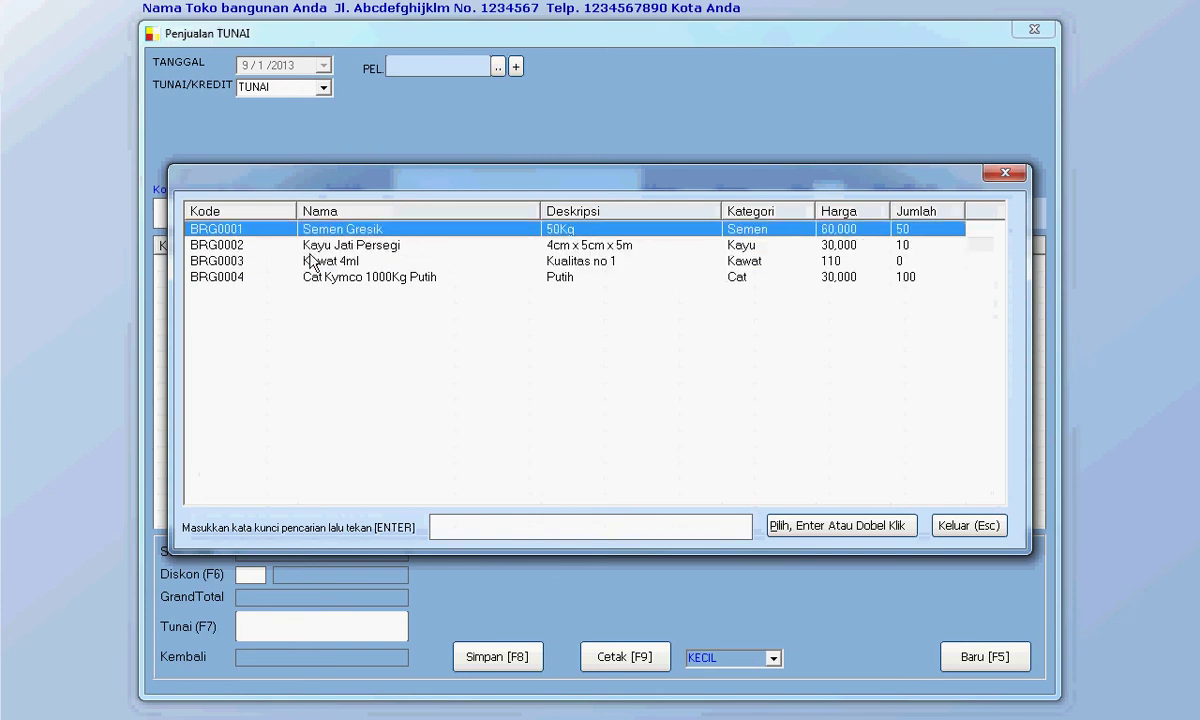
key(Return)
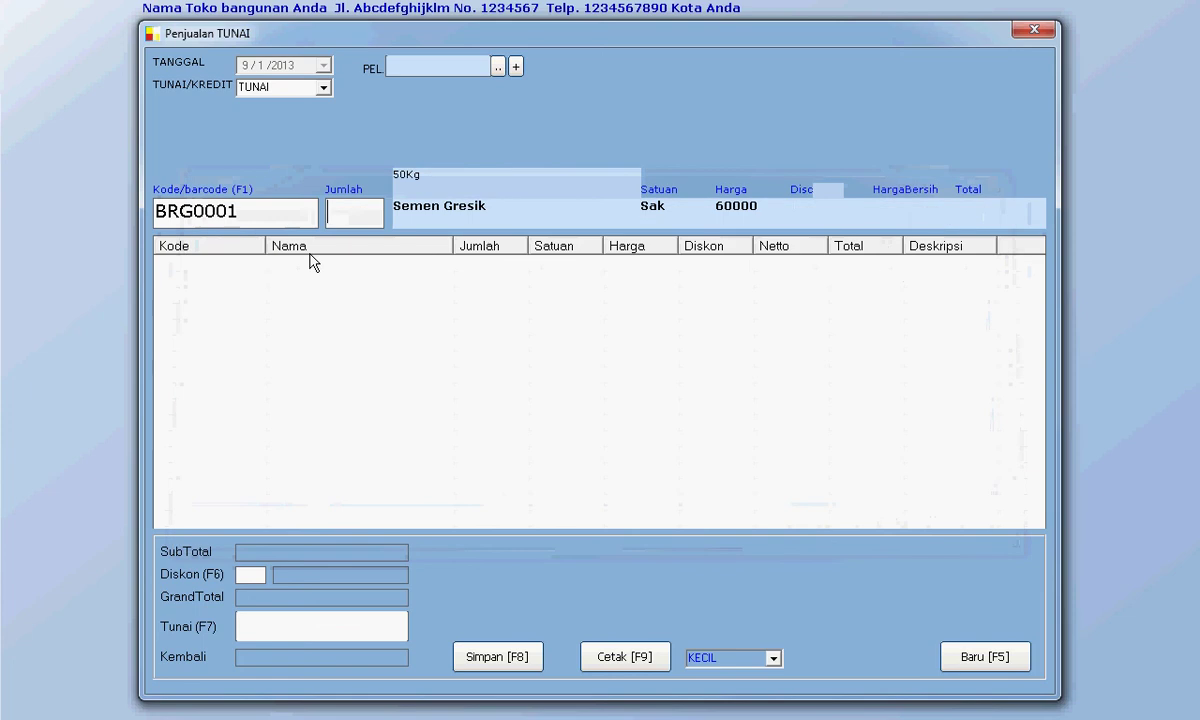
text(5)
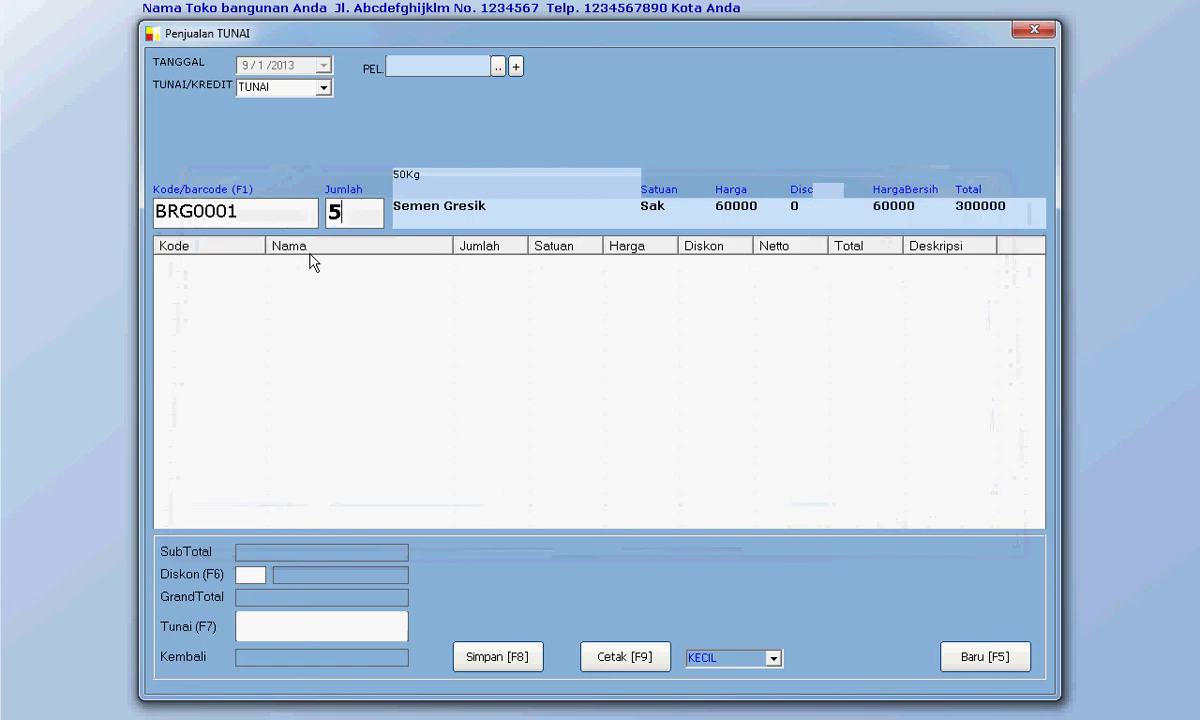
key(Return)
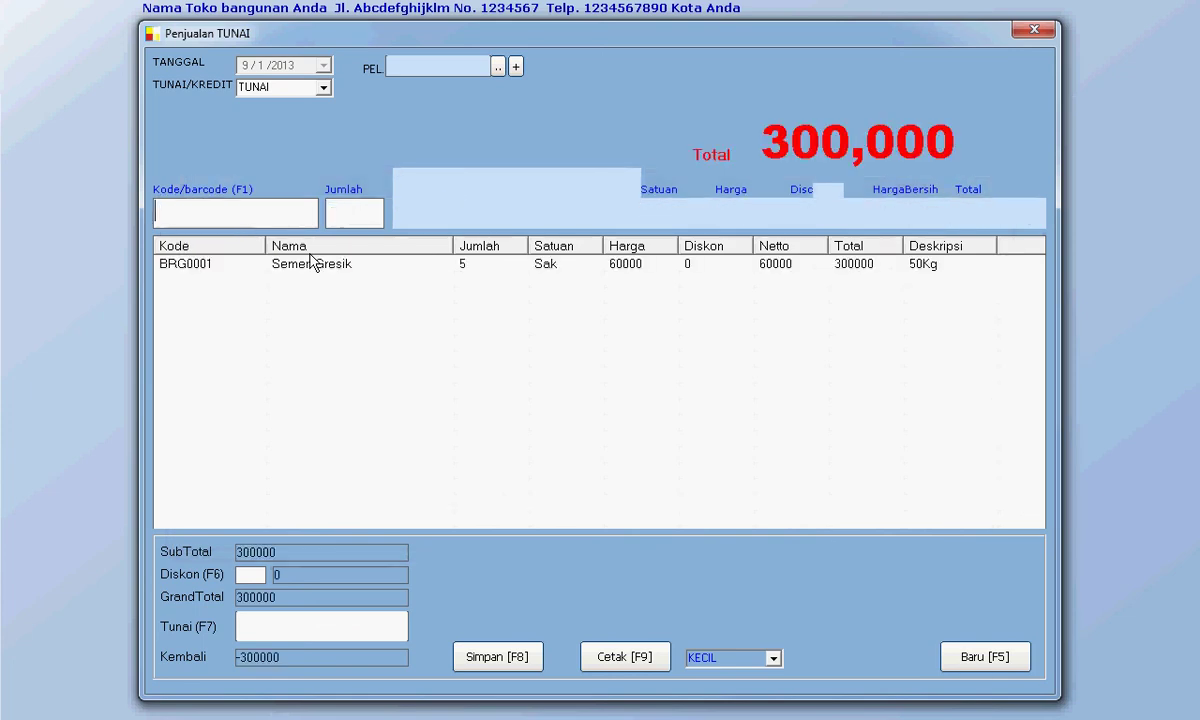
Add Cat Kymco 1000Kg Putih to the cash sale with a quantity of 1.
key(F1)
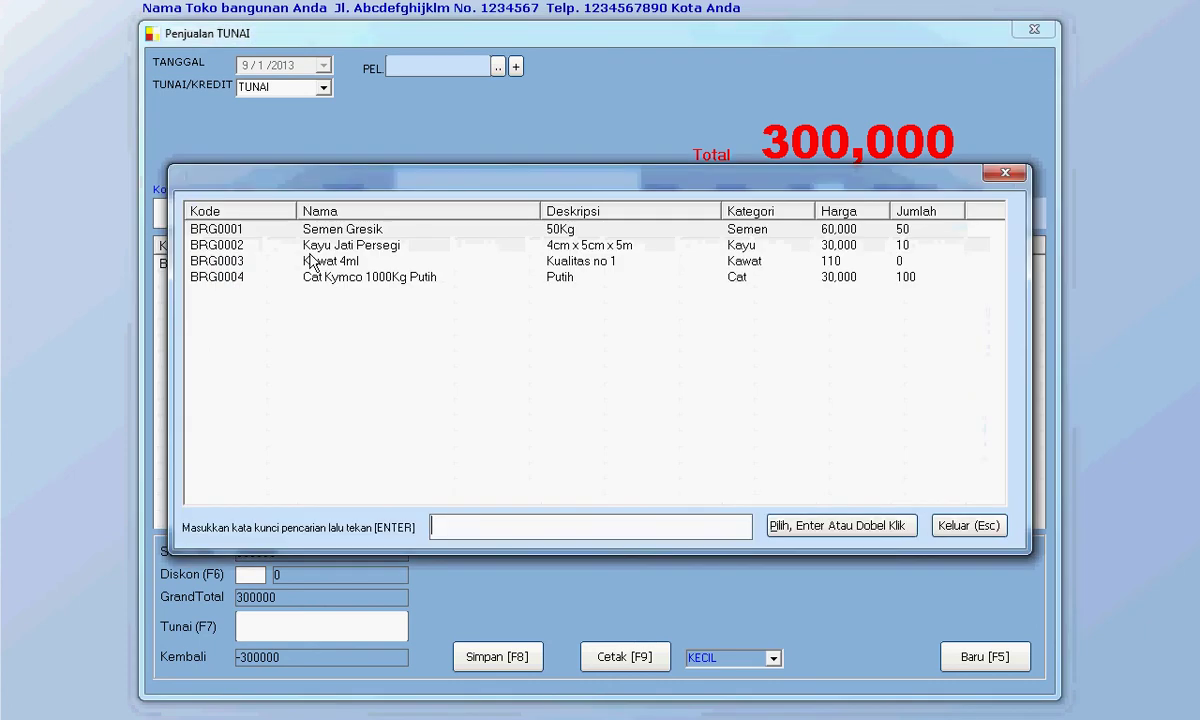
key(Return)
key(Down)
key(Down)
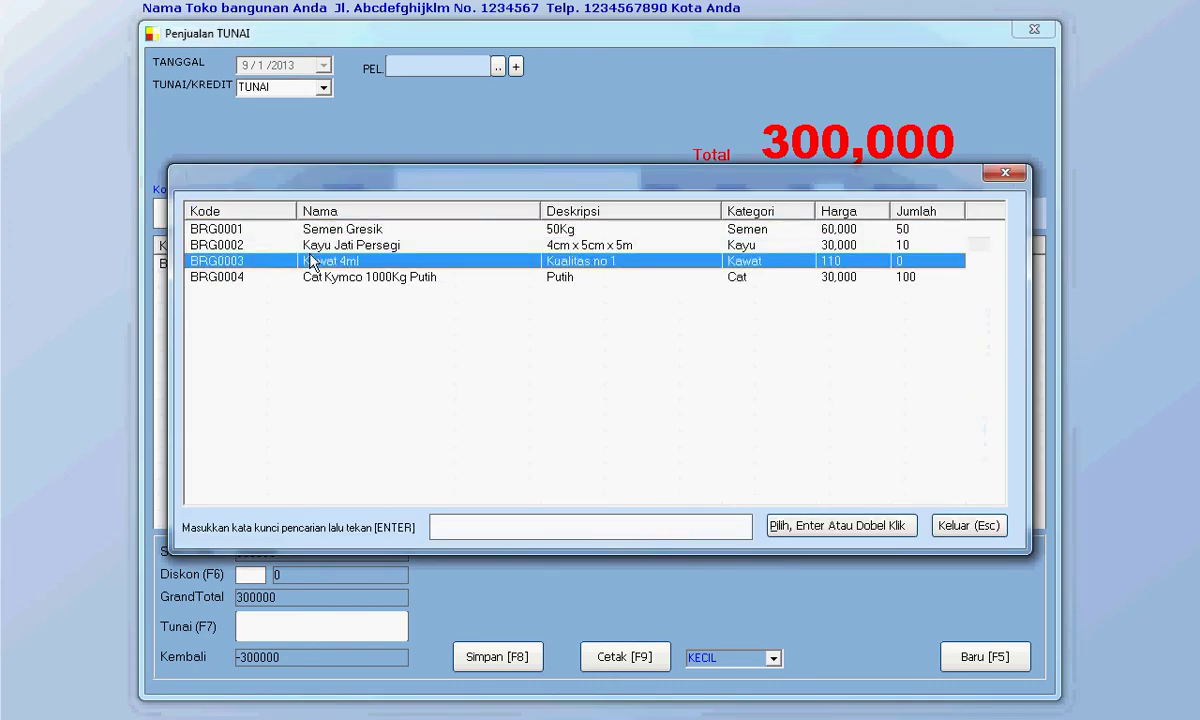
key(Down)
key(Return)
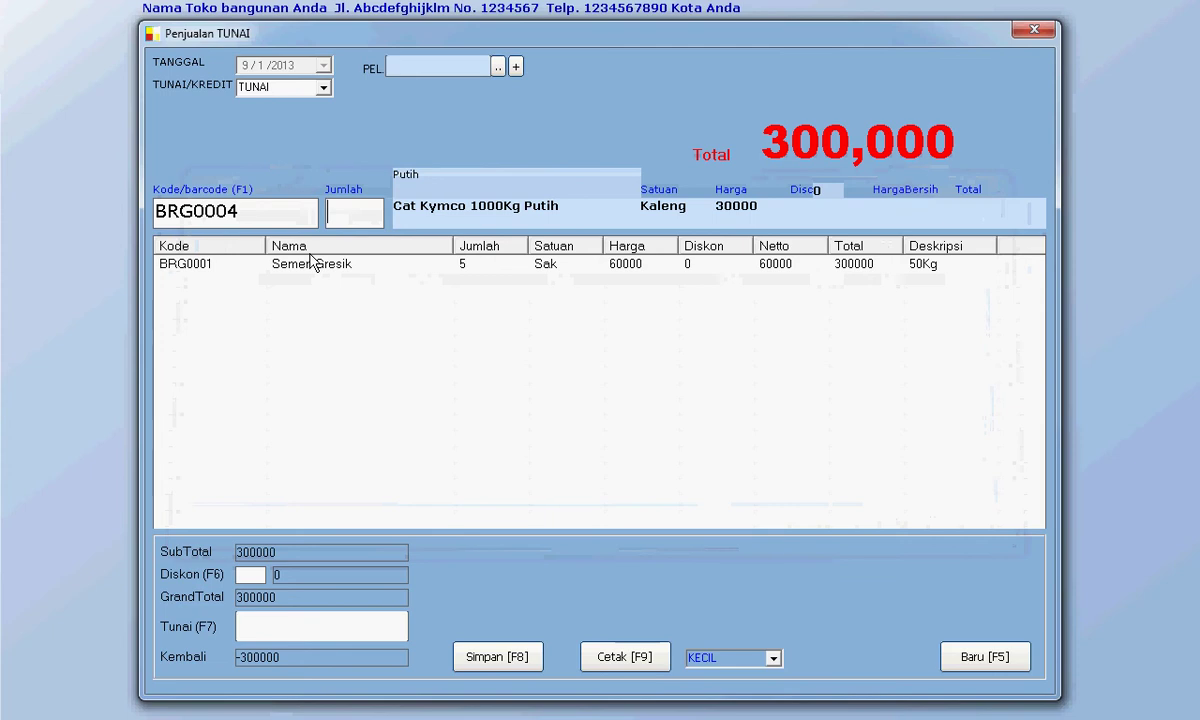
text(1)
key(Return)
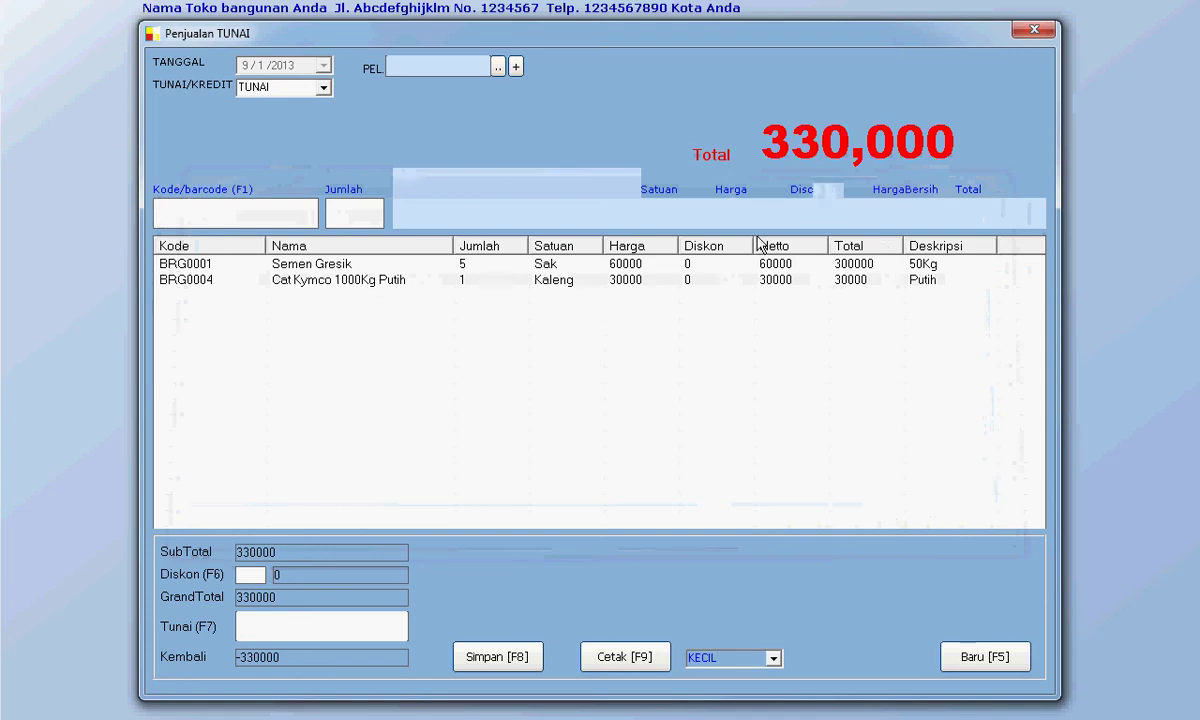
Enter a cash payment of 350000, save the sale, and close the sales form and the Penjualan page.
click(316, 616)
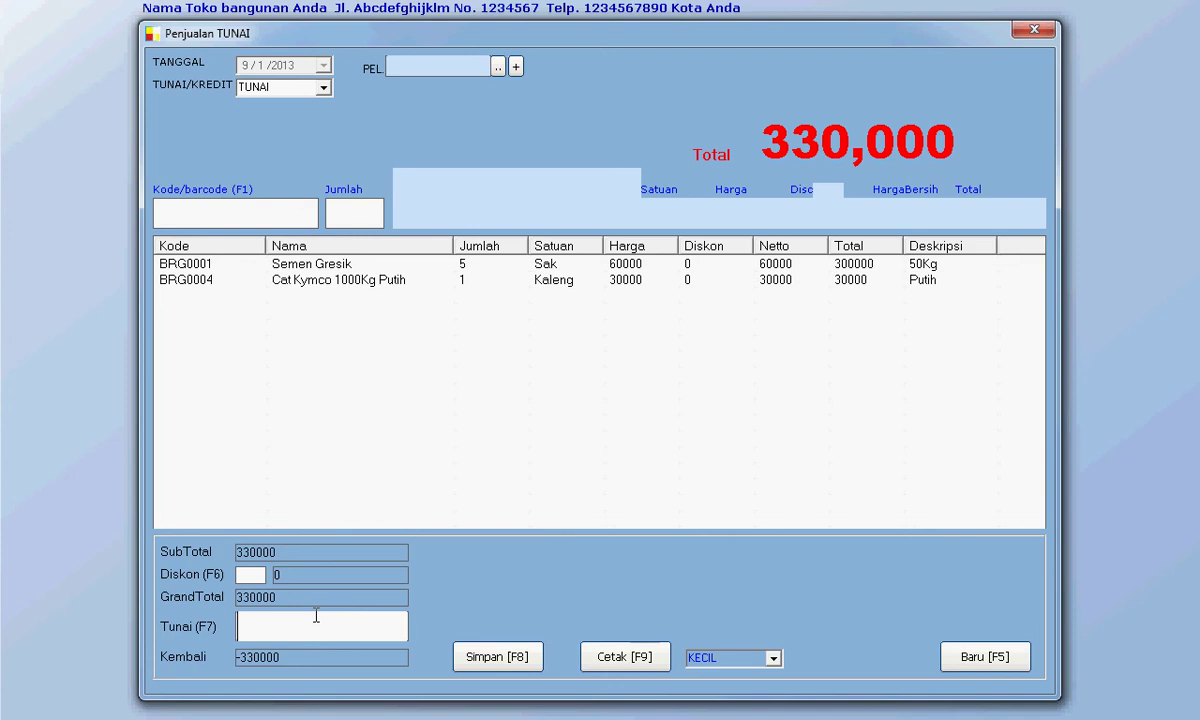
text(35)
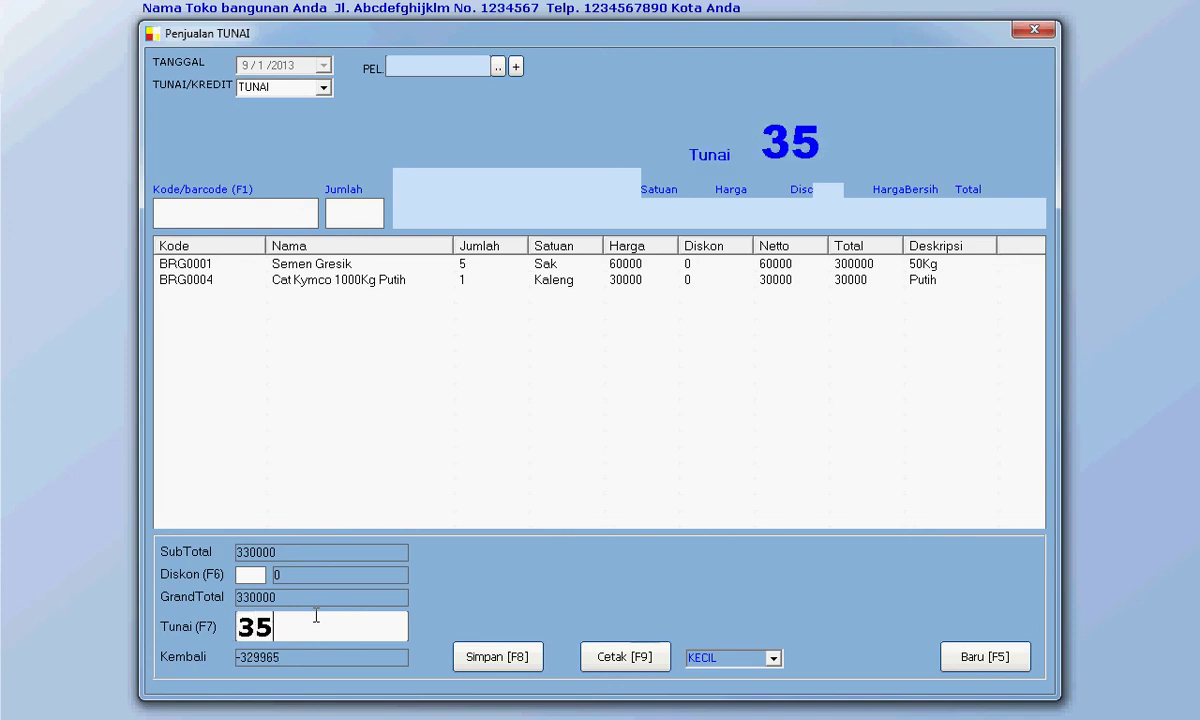
text(0000)
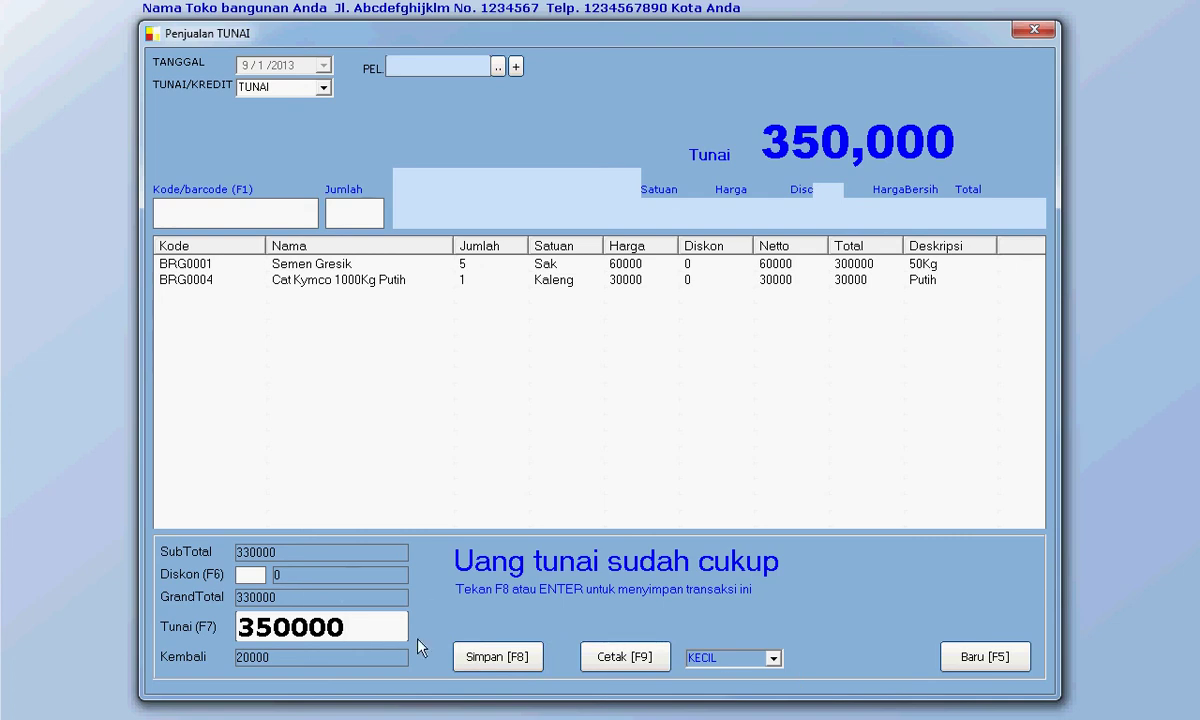
click(510, 657)
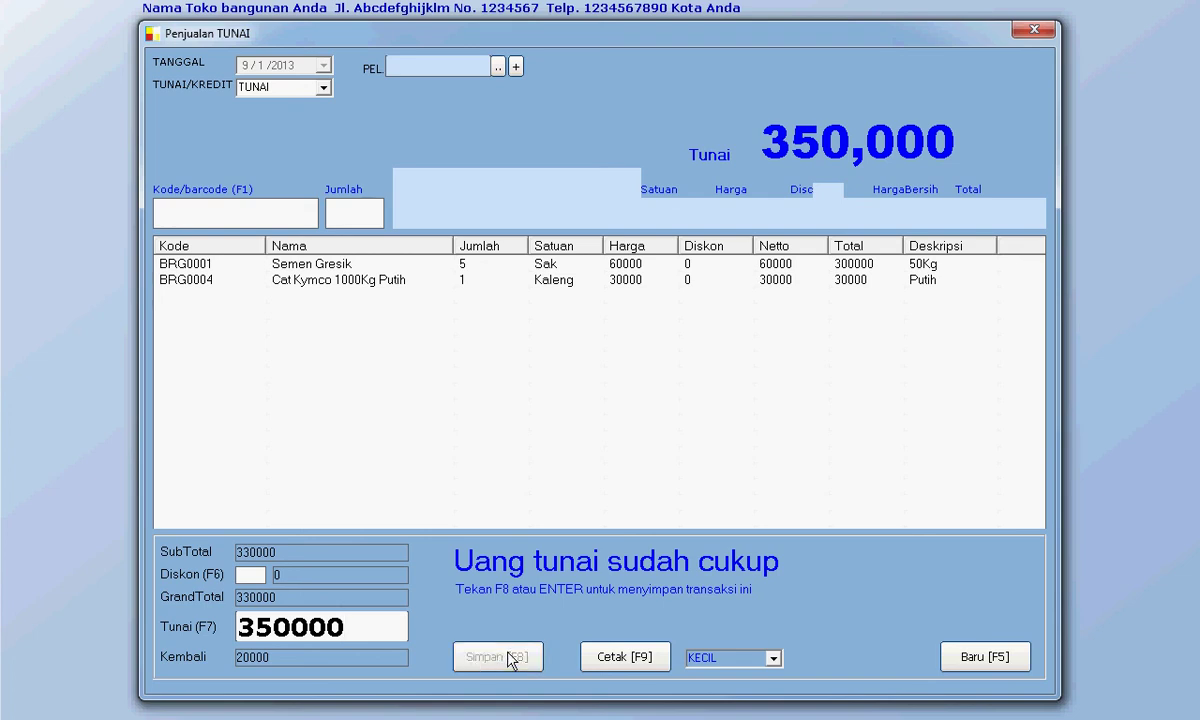
click(773, 658)
click(774, 658)
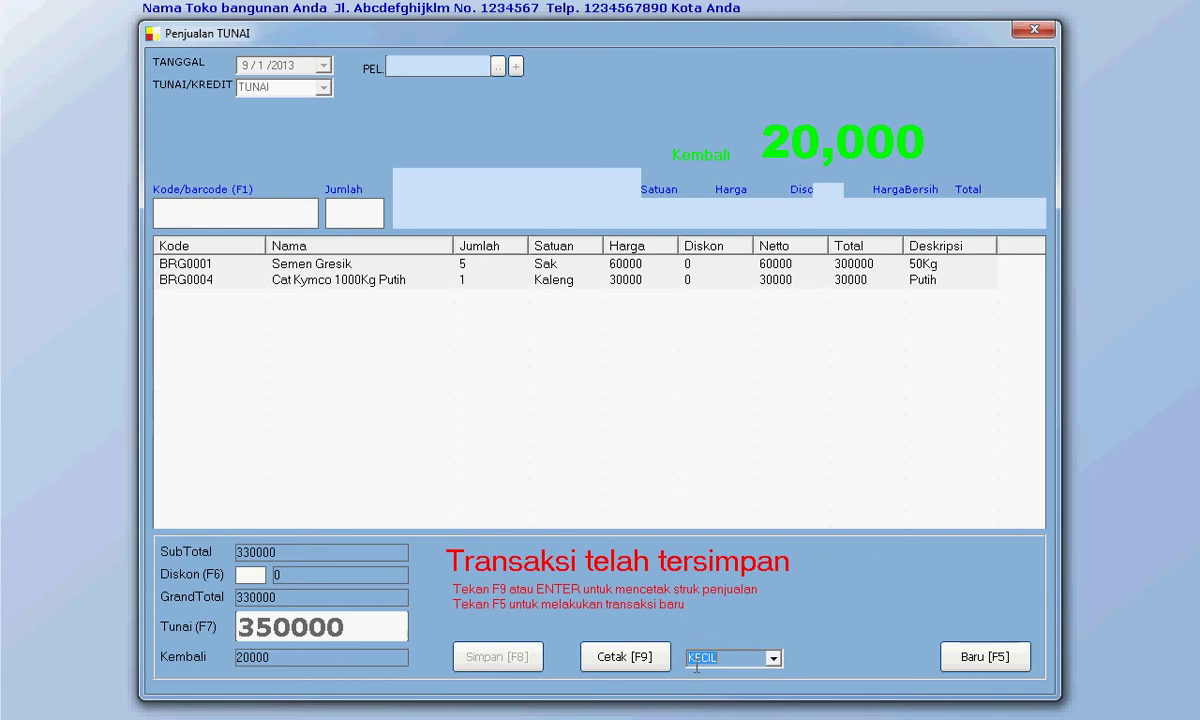
click(1035, 30)
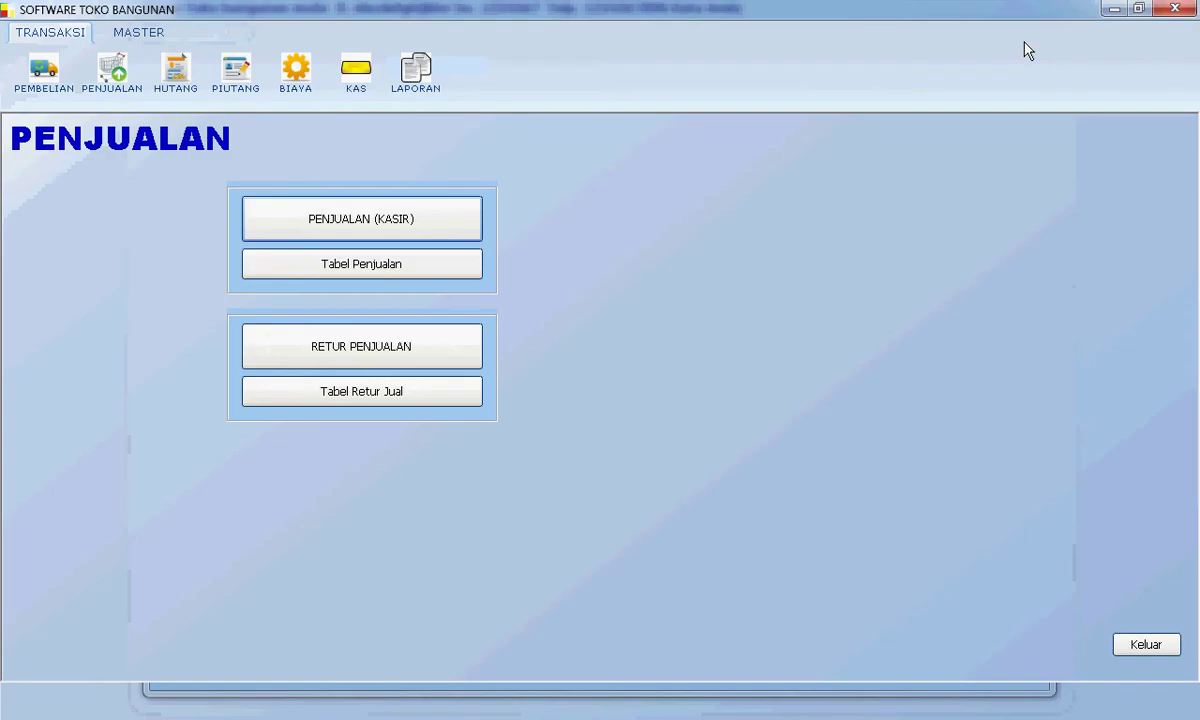
click(1146, 646)
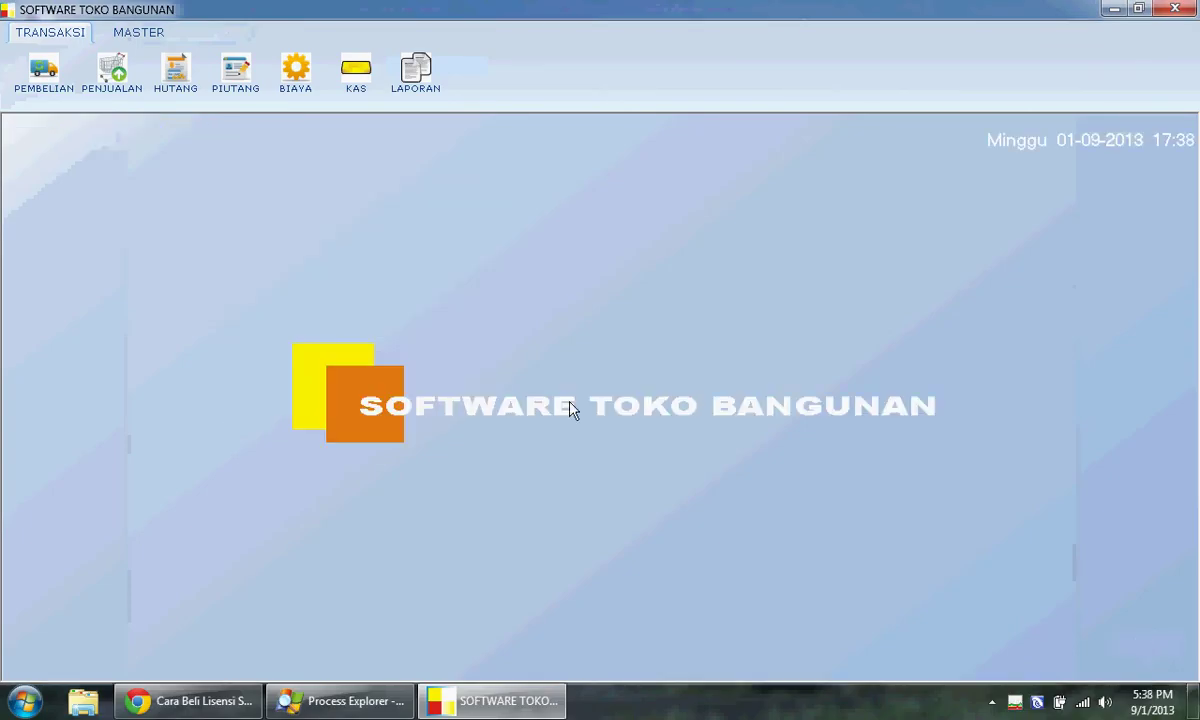
Examine the purchase and sale entries in the Kas cash flow and the September 2013 graphs of sales turnover and number of sales transactions.
click(352, 92)
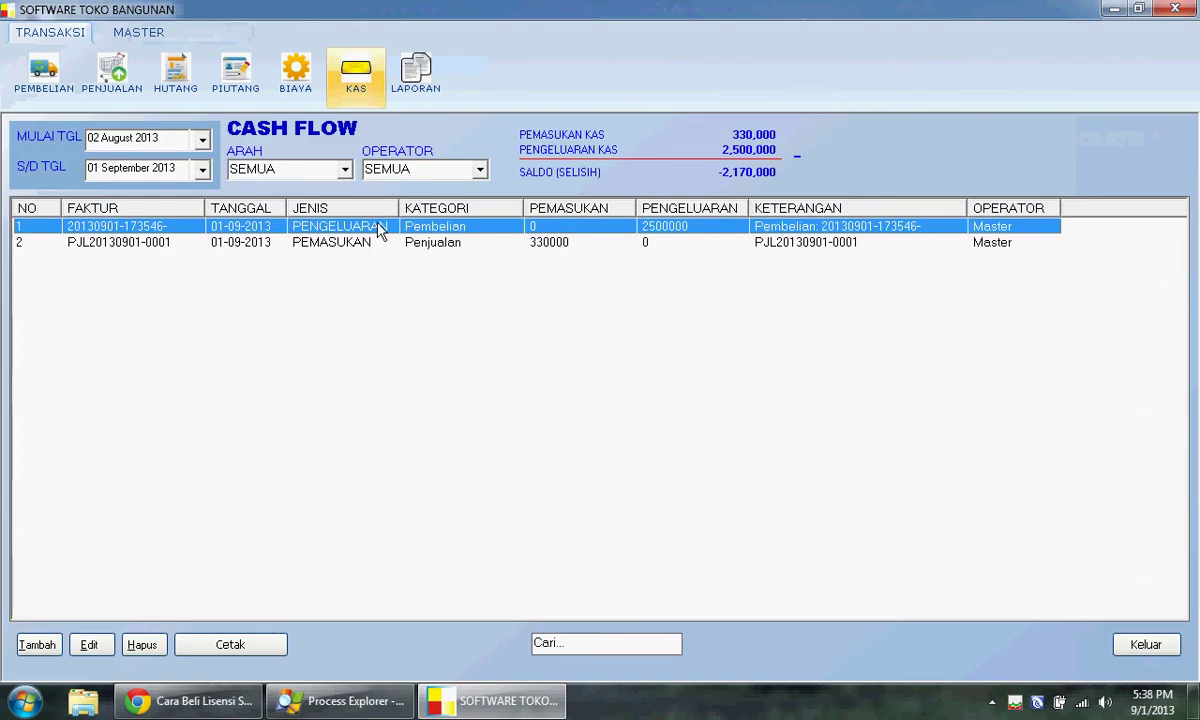
click(470, 248)
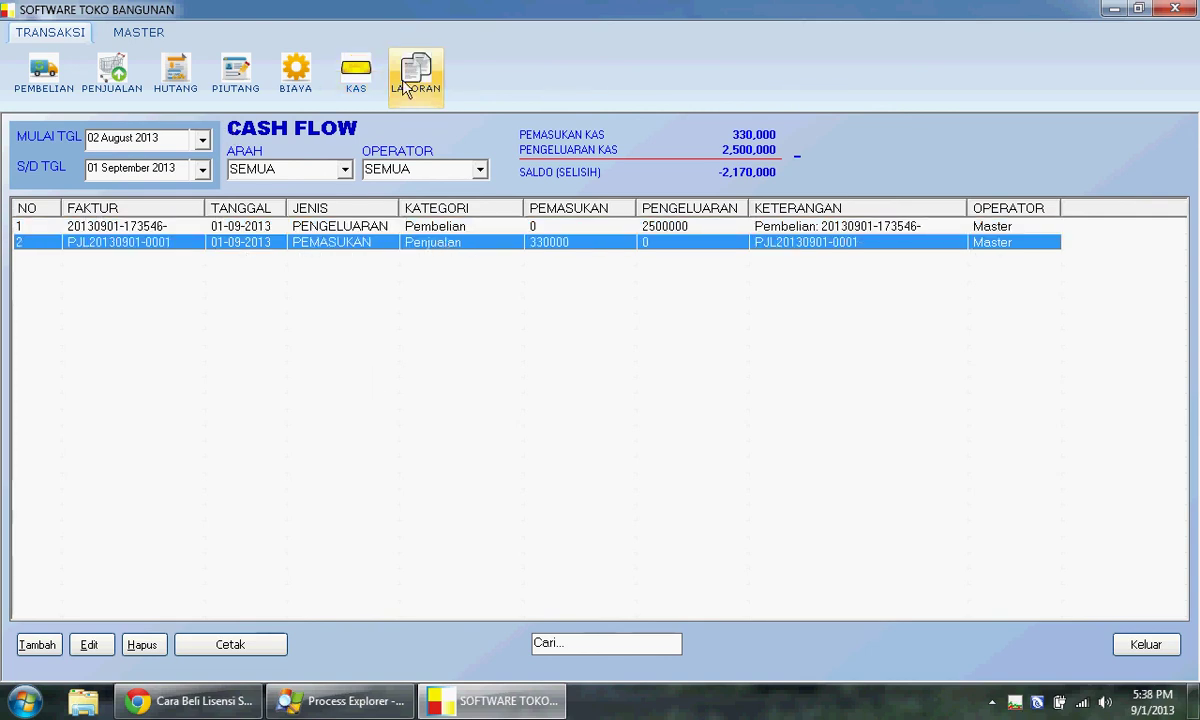
click(415, 78)
click(472, 205)
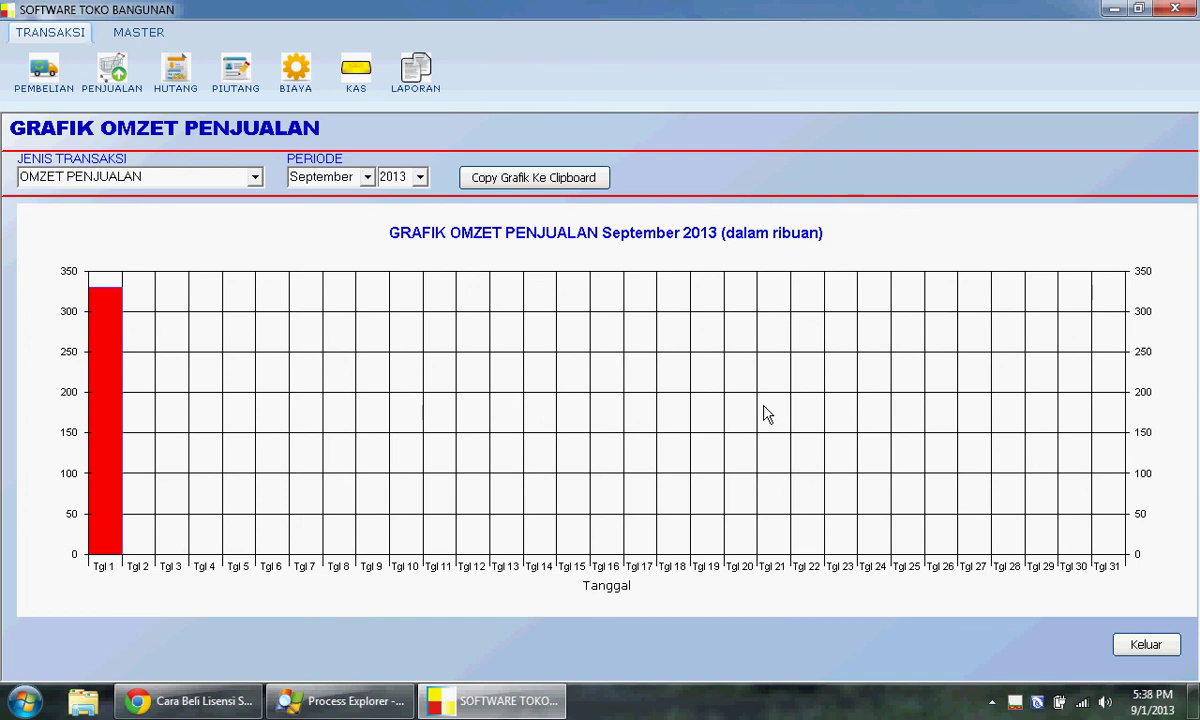
click(255, 177)
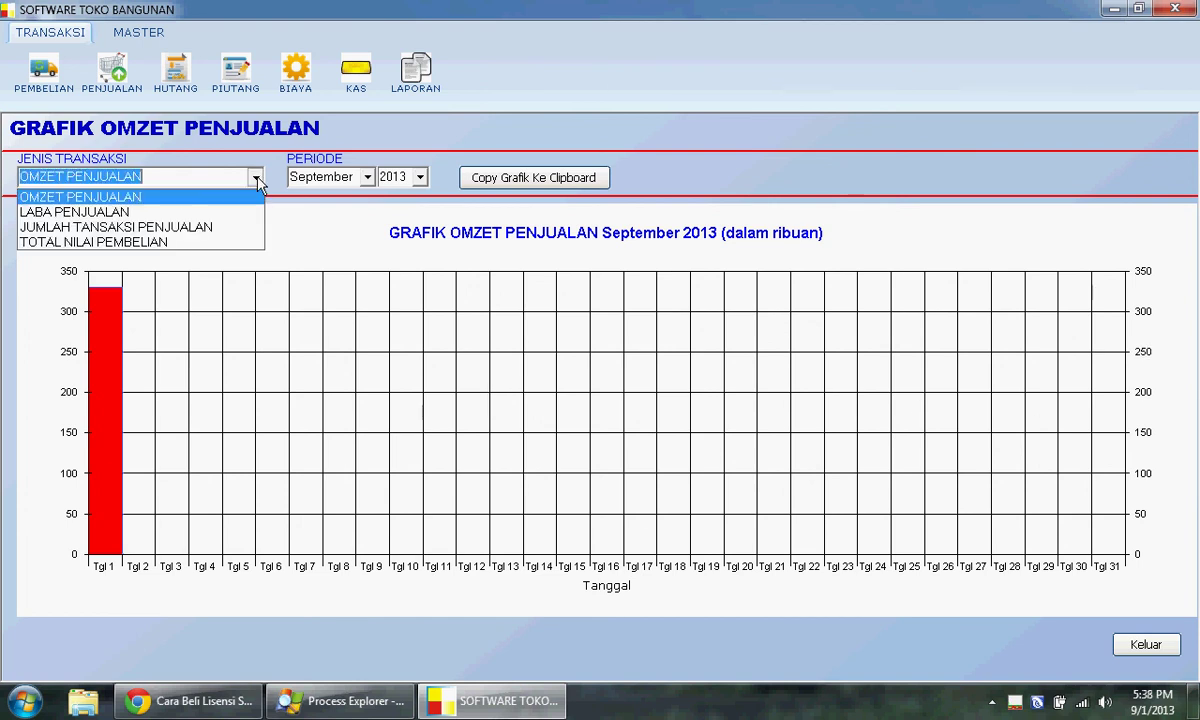
click(232, 231)
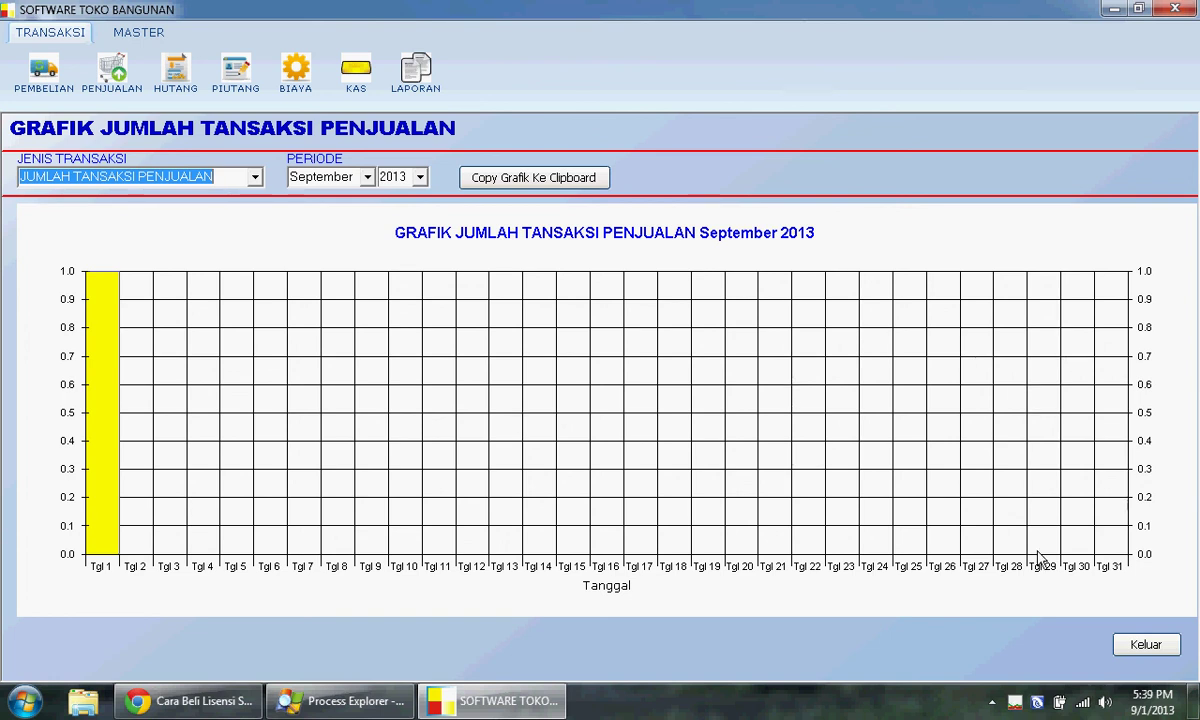
click(1140, 648)
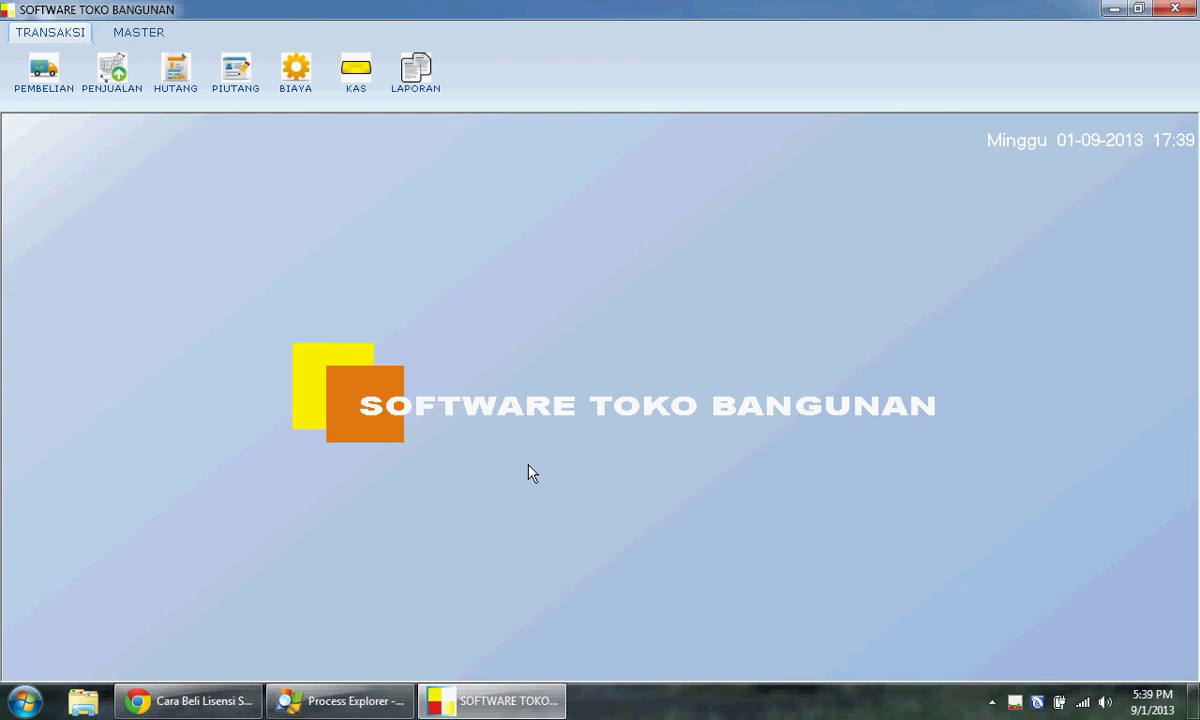
View the cash and credit term options in a new Penjualan (Kasir) form, and close it without recording a sale.
click(135, 97)
click(265, 210)
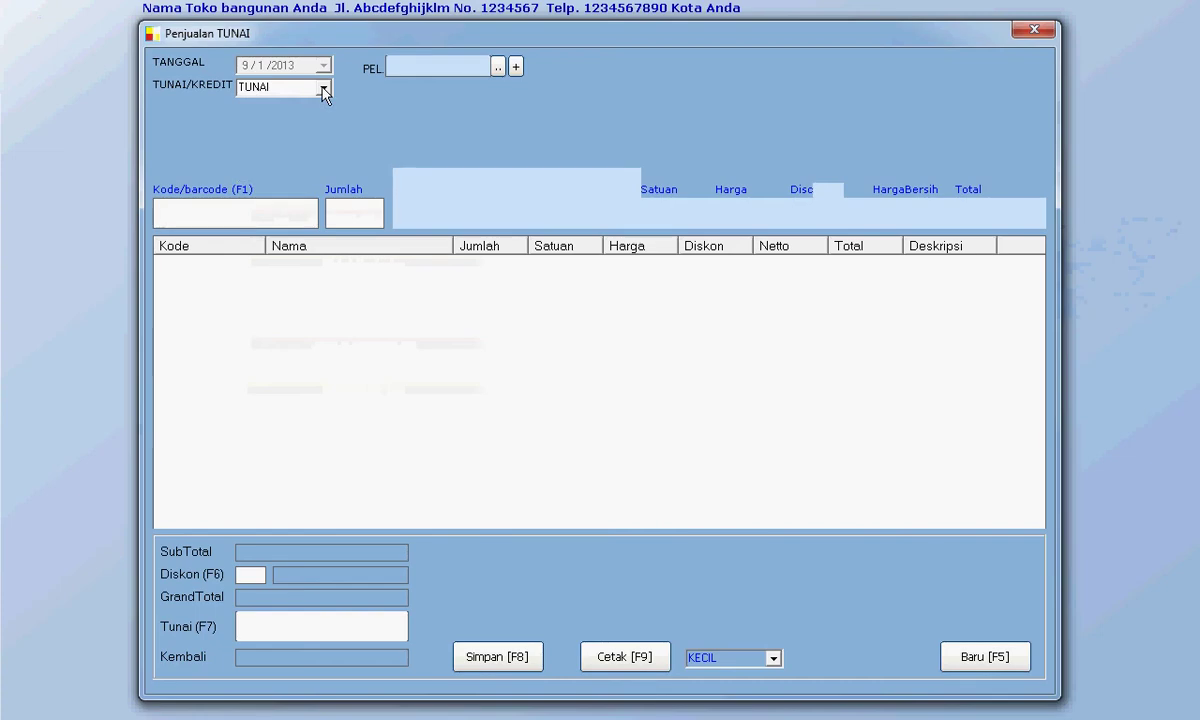
click(323, 87)
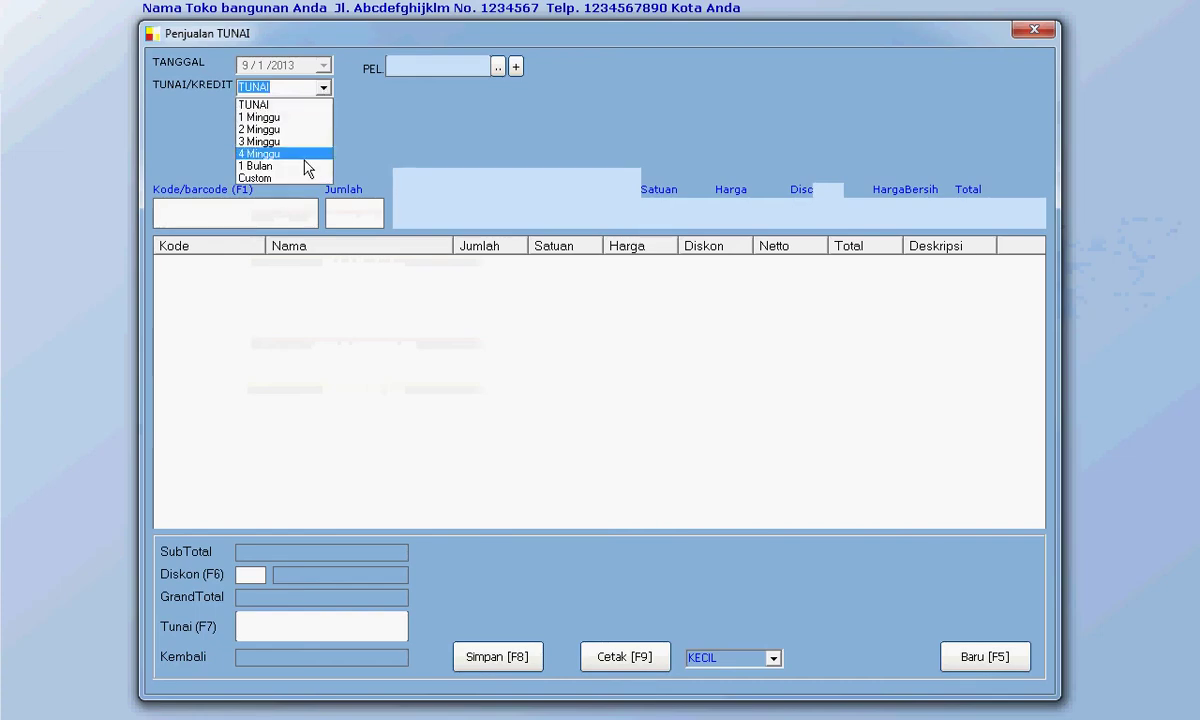
click(322, 87)
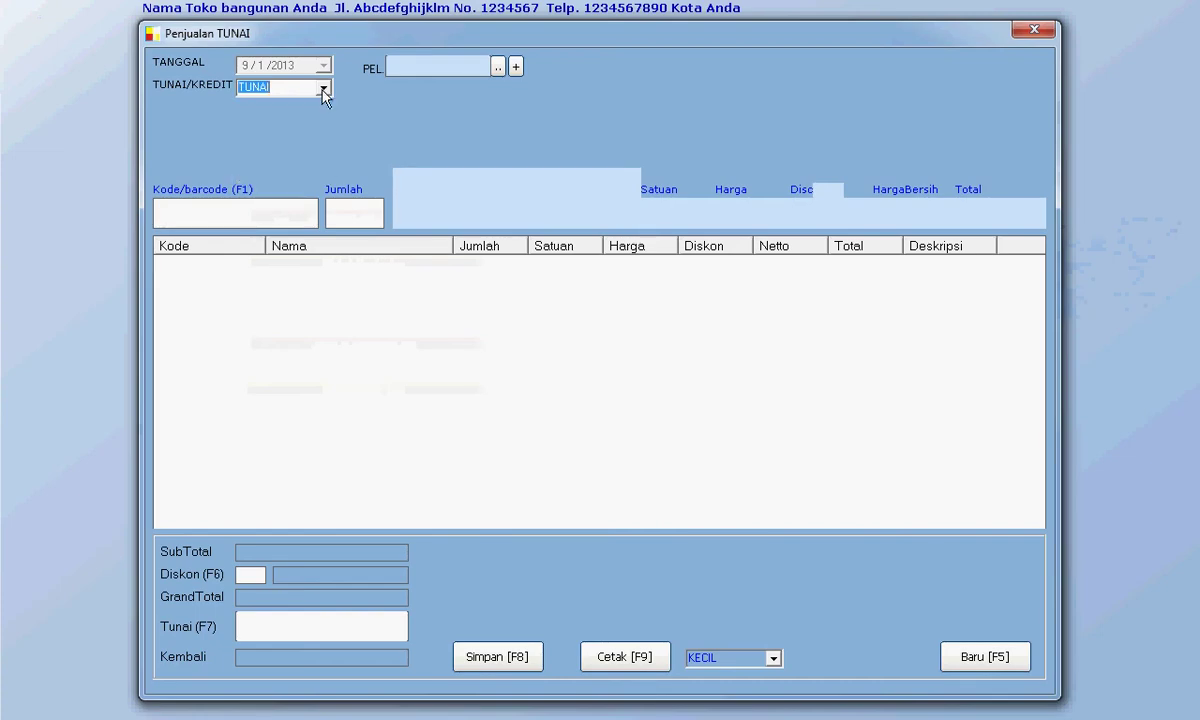
click(1028, 31)
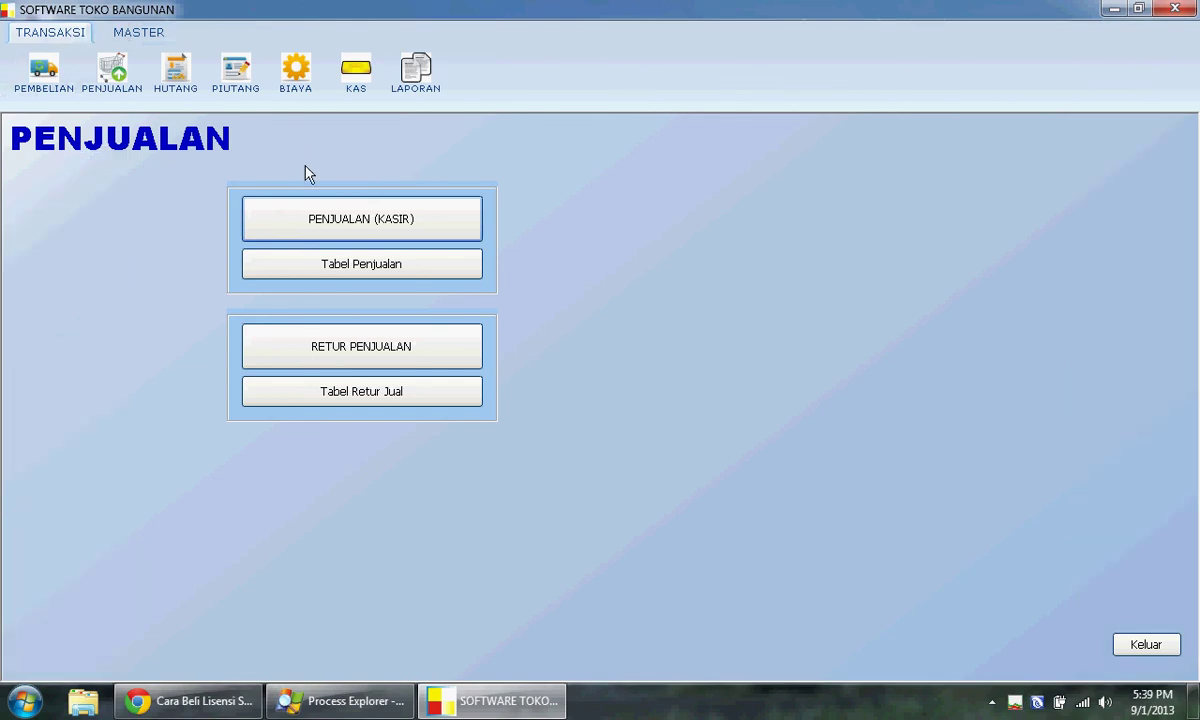
Look through the Kas, Piutang and Hutang pages to see where customer receivables and supplier debts are listed, and return to the start page.
click(337, 92)
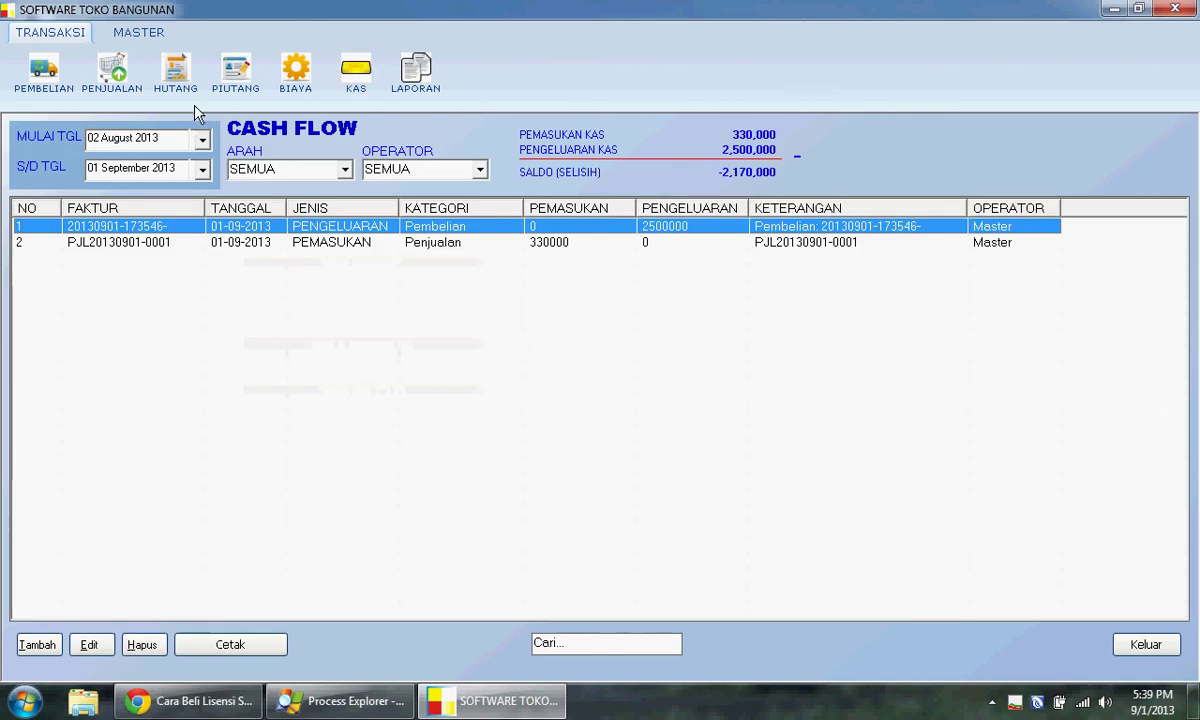
click(112, 80)
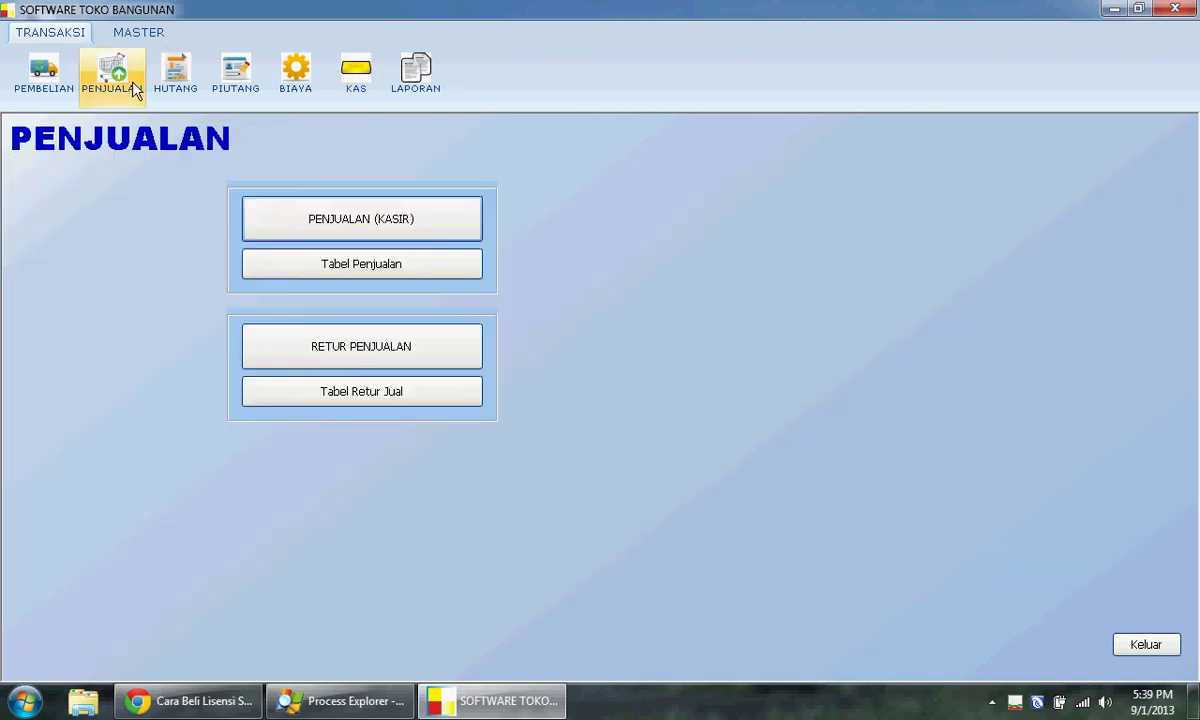
click(220, 90)
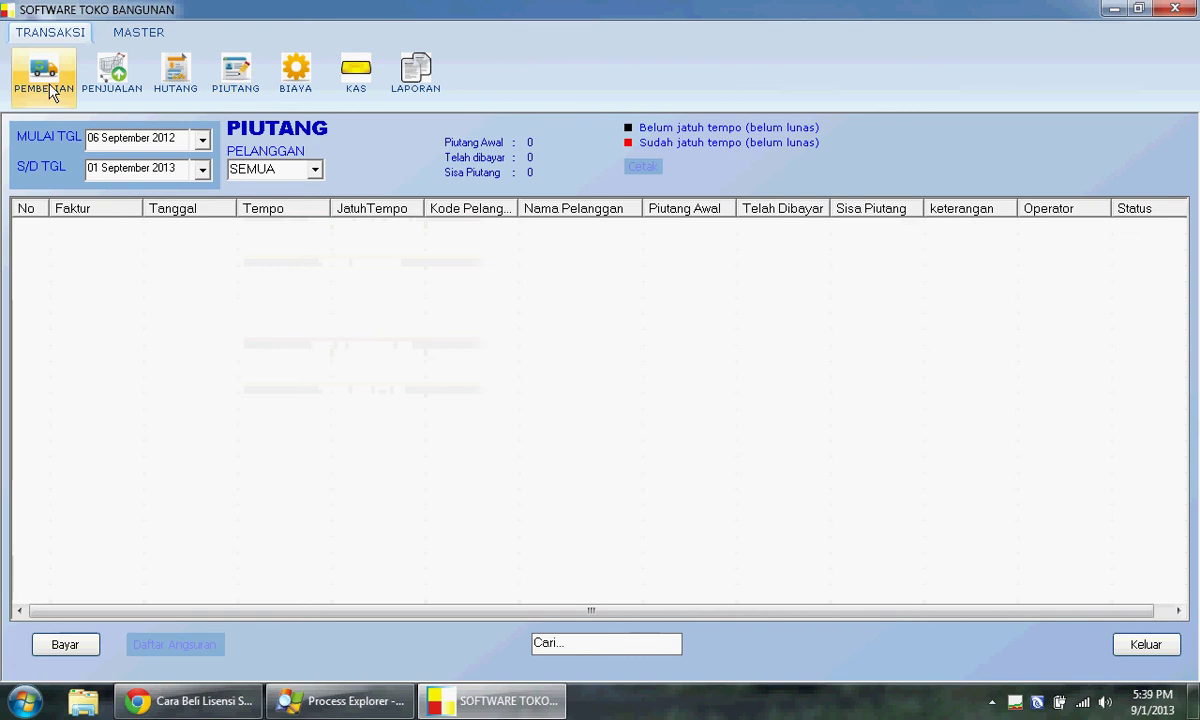
click(53, 93)
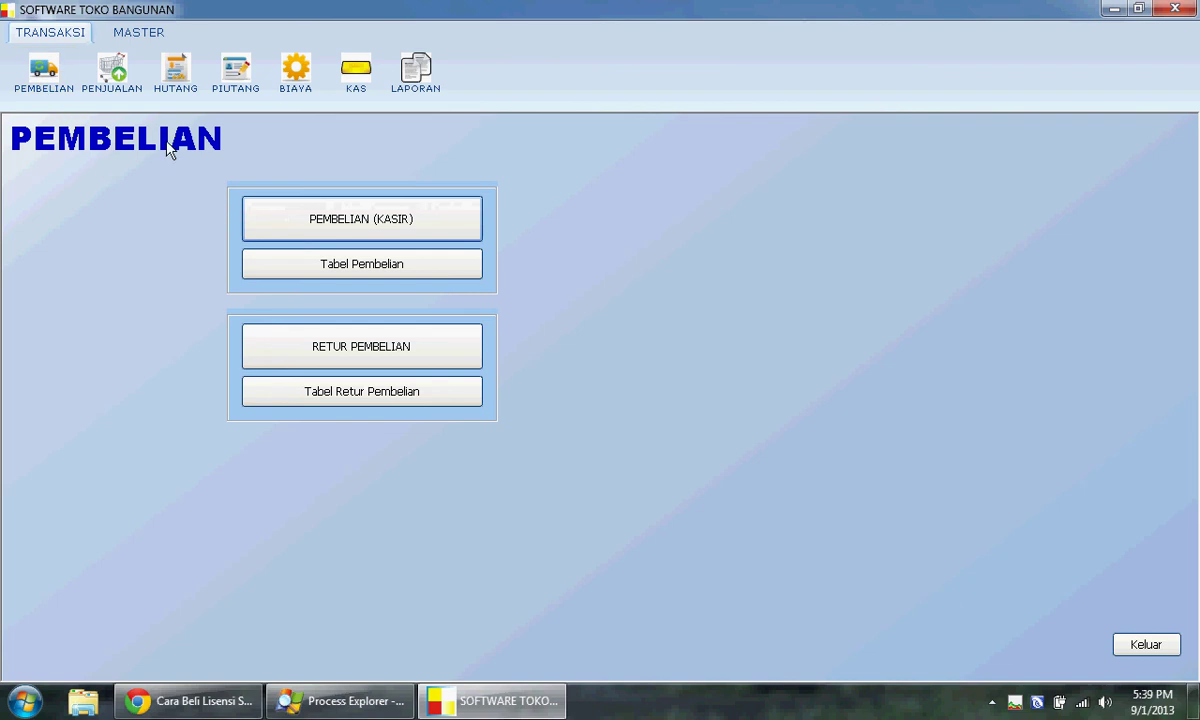
click(190, 72)
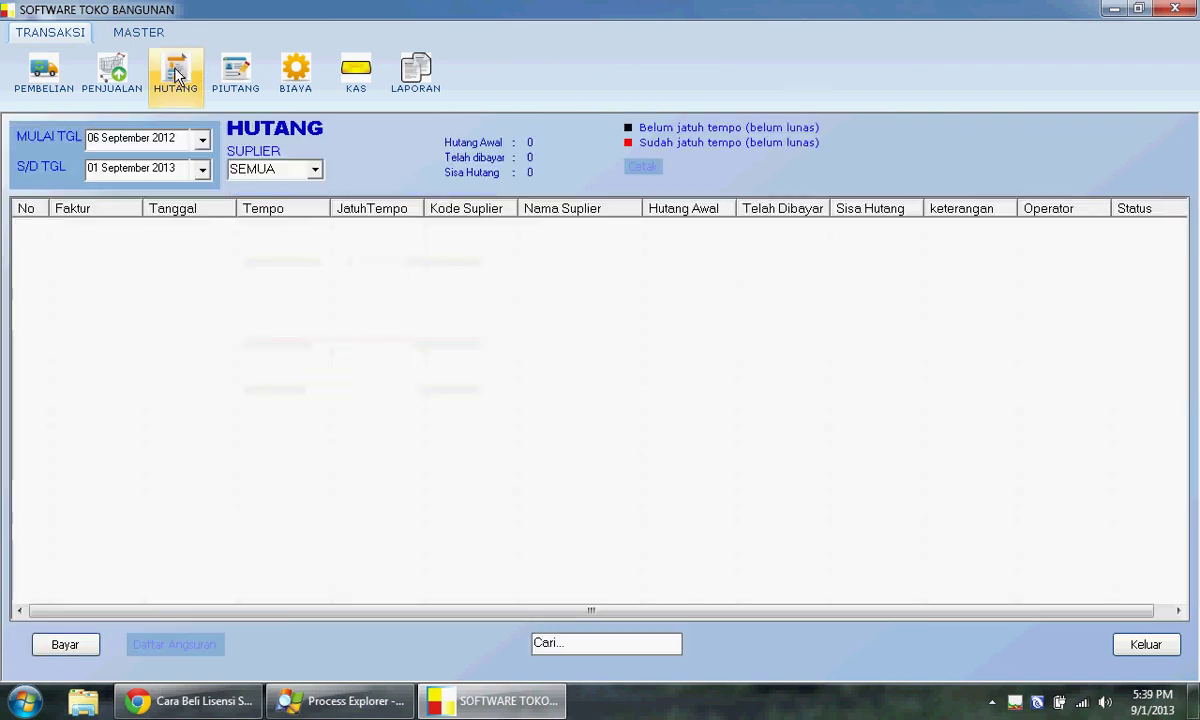
click(1127, 652)
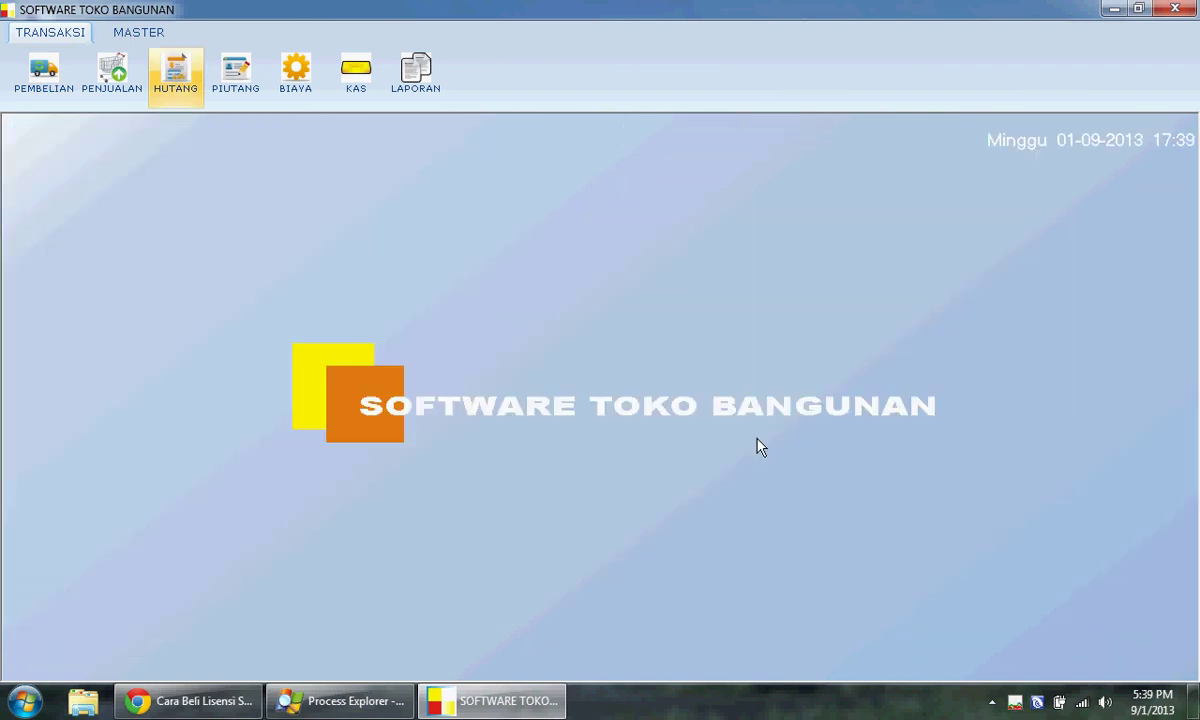